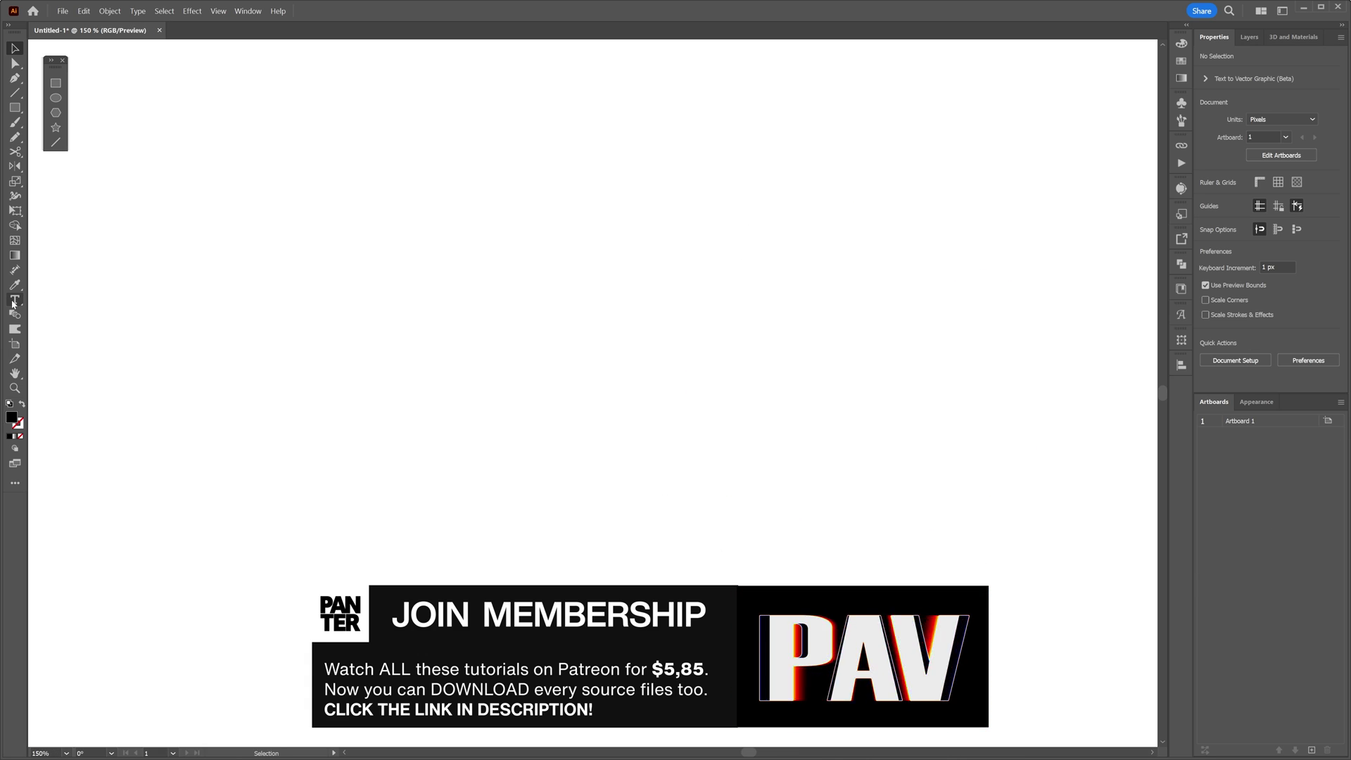
Type a letter M on the artboard and set it in Inter Black
{"action": "left_click", "coordinate": [14, 301]}
{"action": "left_click", "coordinate": [512, 339]}
{"action": "type", "text": "M"}
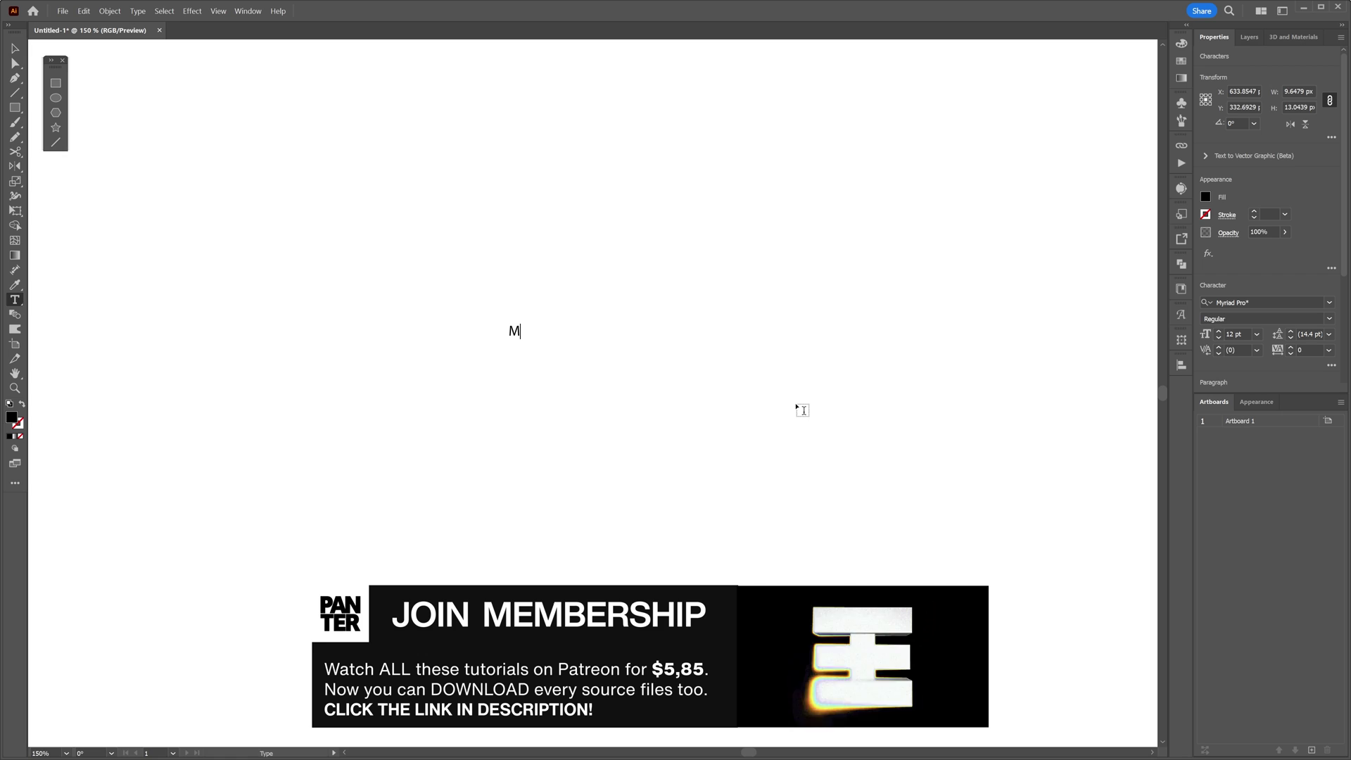
{"action": "key", "text": "Escape"}
{"action": "left_click", "coordinate": [1260, 303]}
{"action": "key", "text": "BackSpace"}
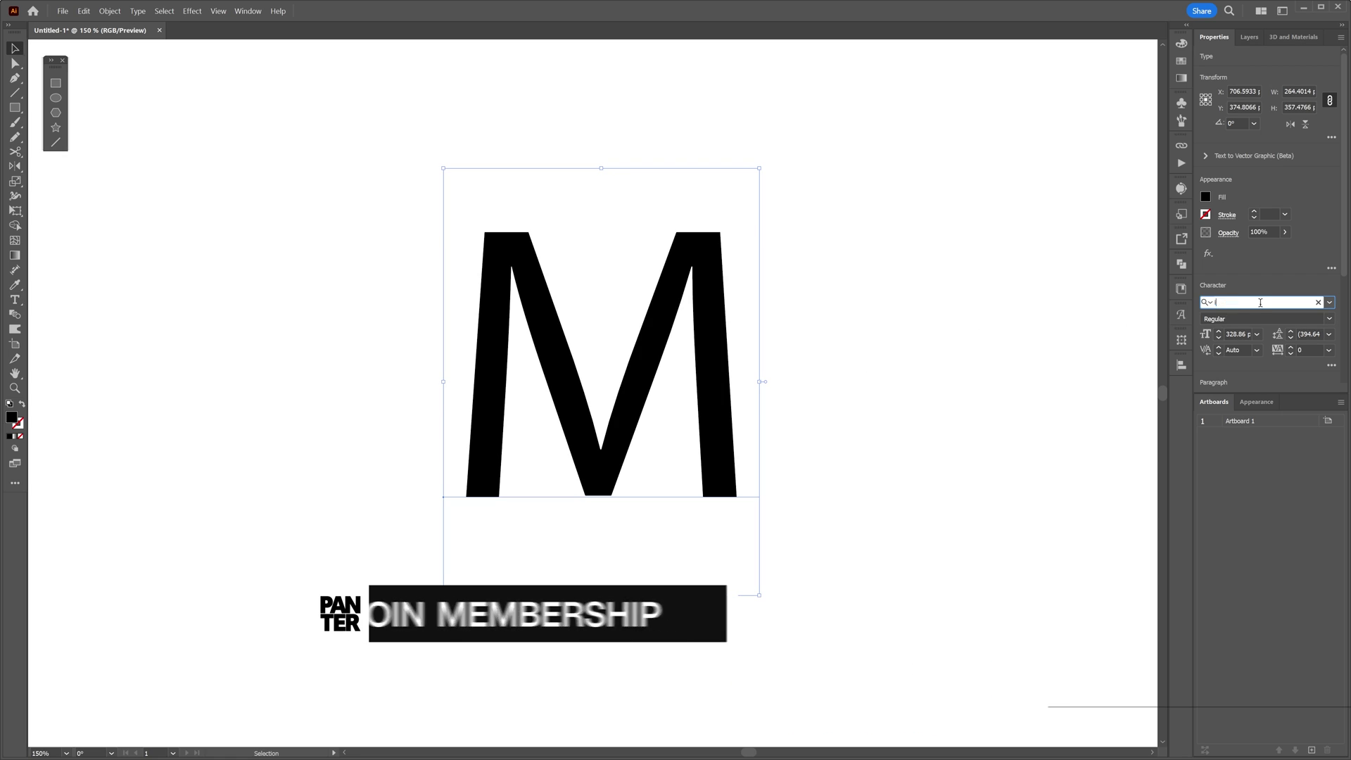
{"action": "type", "text": "inter"}
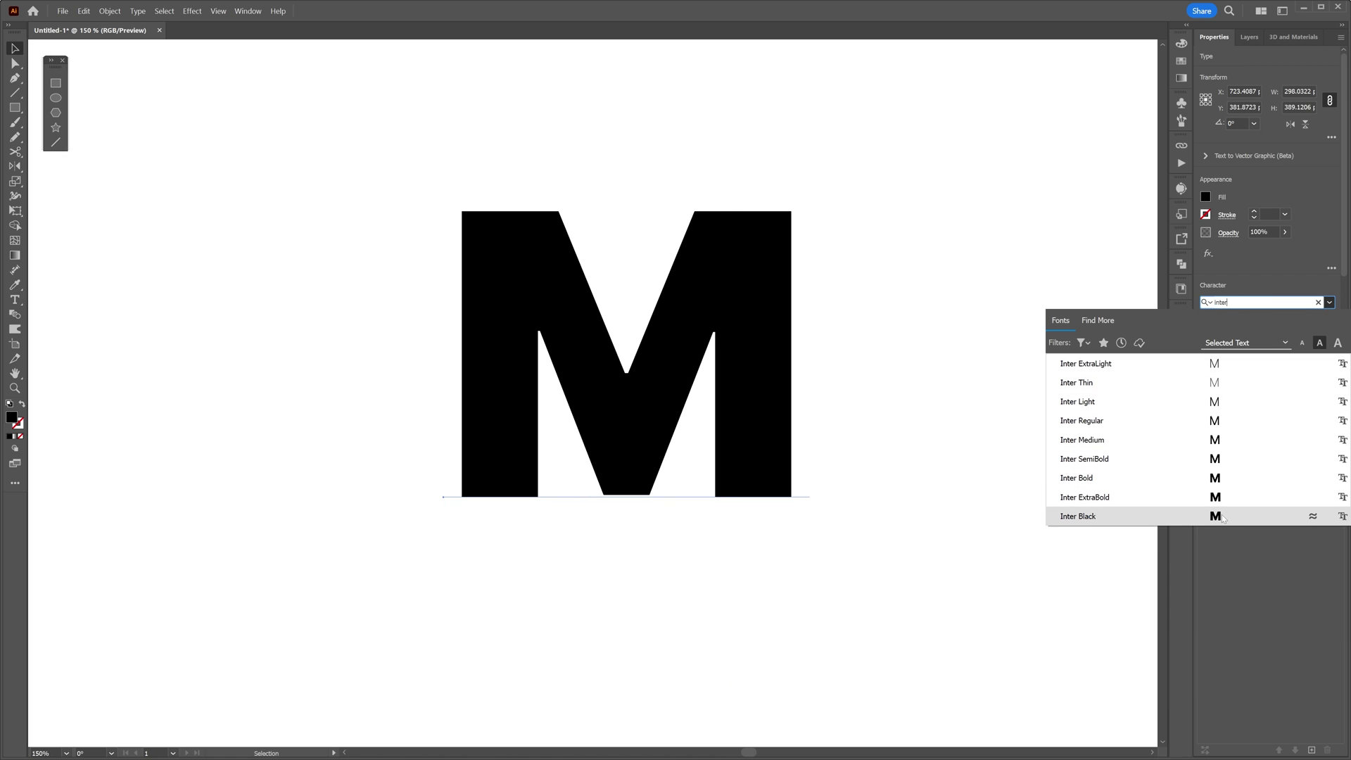
{"action": "left_click", "coordinate": [1215, 516]}
Move the M down-left, convert it to outlines, and fill it grey
{"action": "left_click_drag", "start_coordinate": [760, 293], "coordinate": [713, 337]}
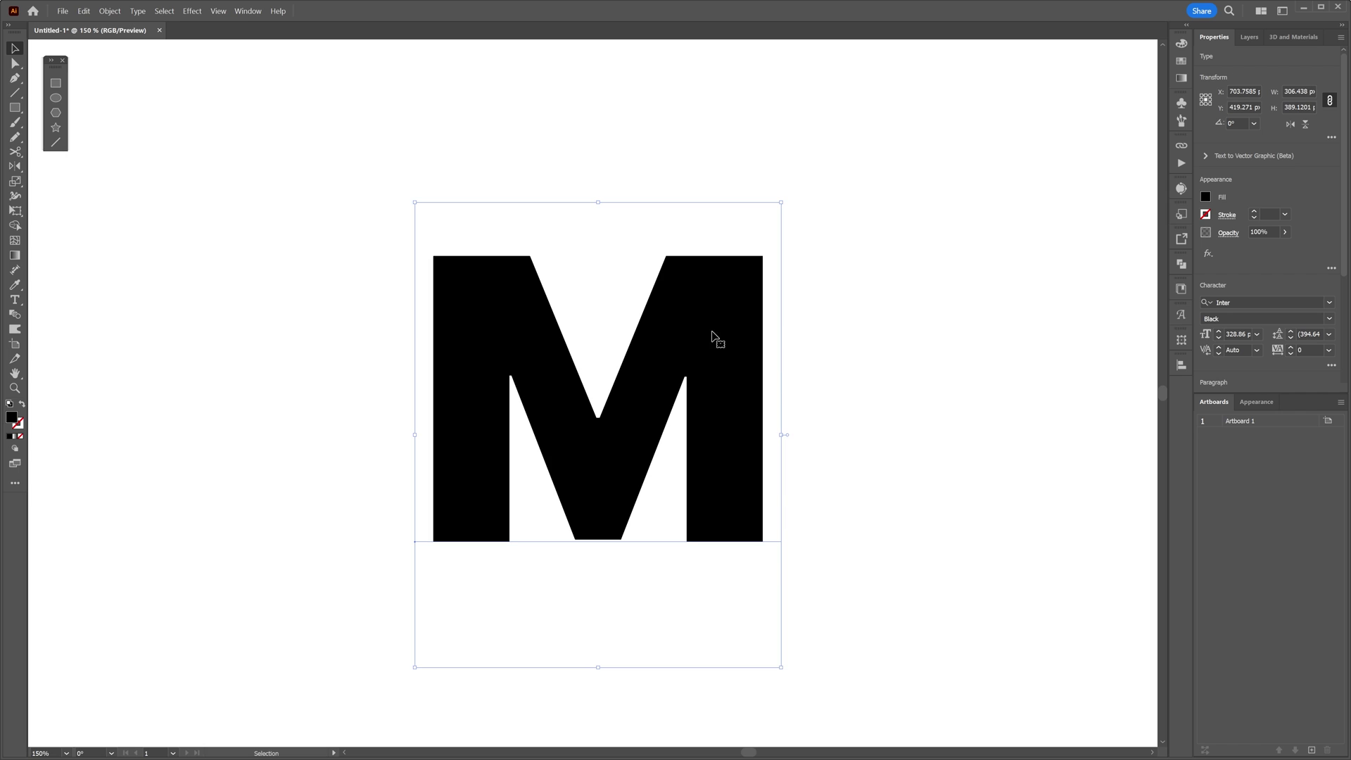
{"action": "right_click", "coordinate": [712, 338]}
{"action": "left_click", "coordinate": [755, 492]}
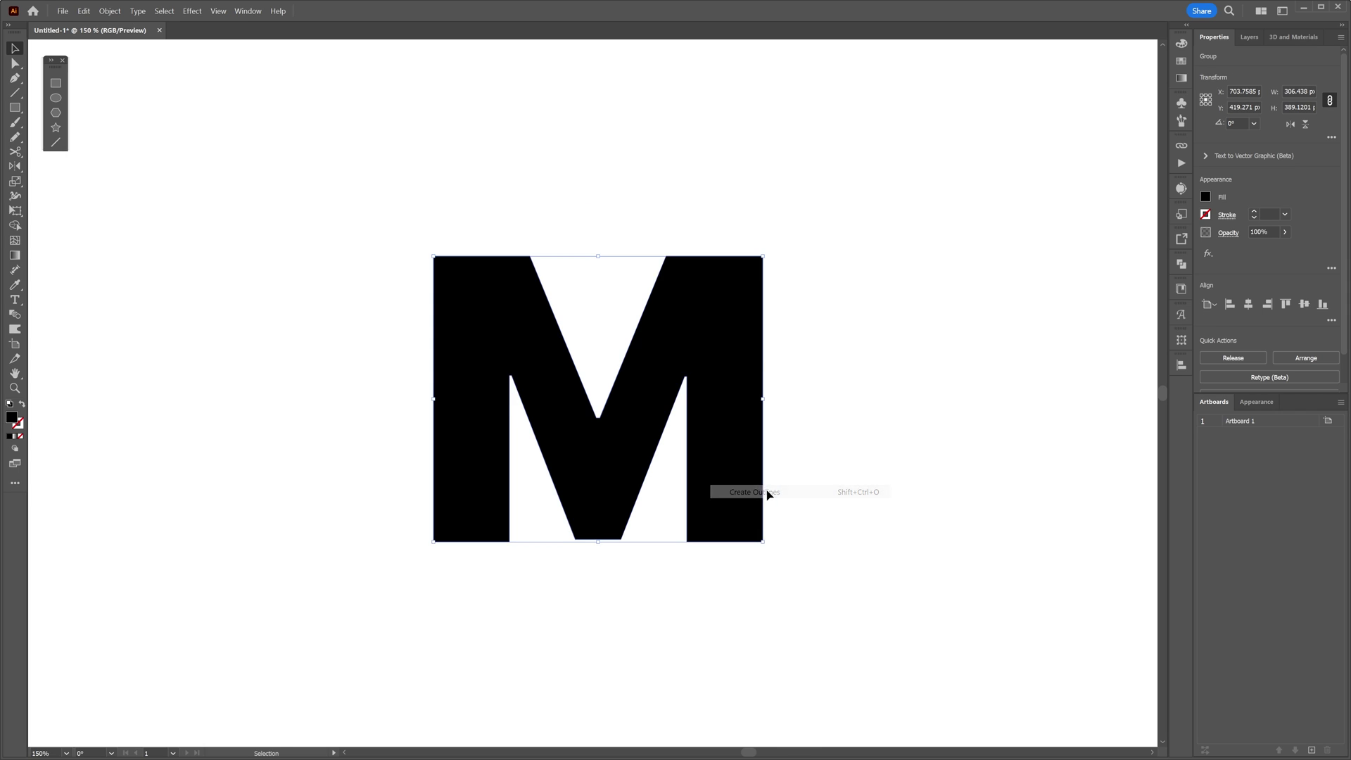
{"action": "left_click", "coordinate": [1181, 62]}
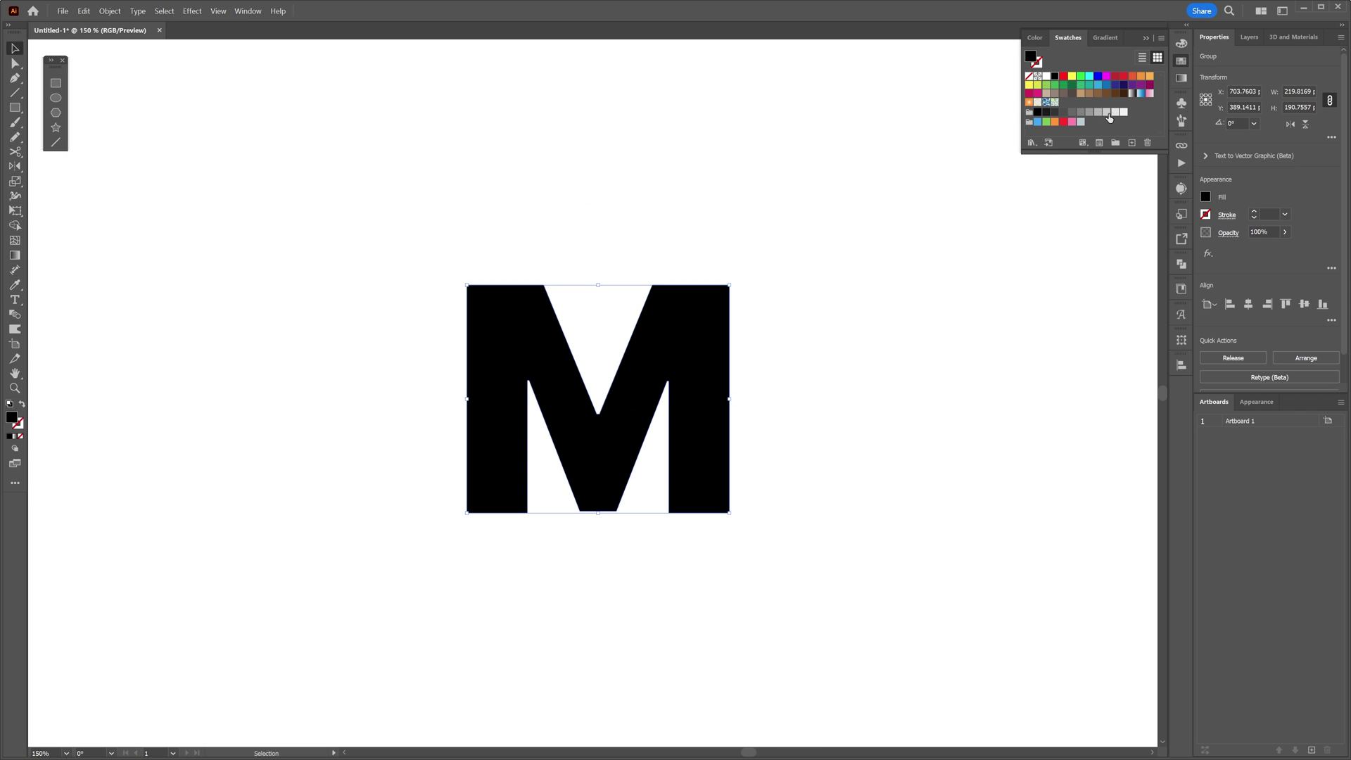
{"action": "left_click", "coordinate": [1083, 113]}
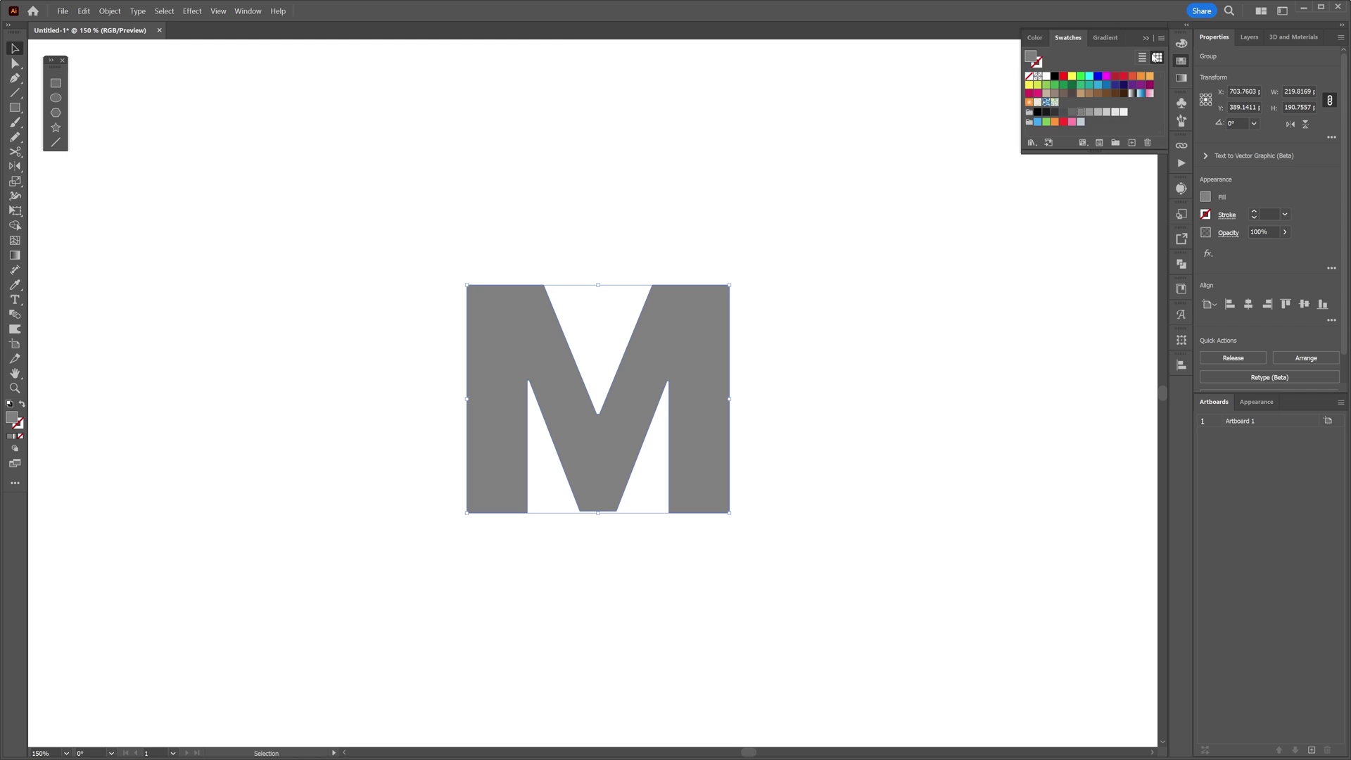
Apply Classic 3D Extrude & Bevel to the M: Isometric Left, about 62 pt depth
{"action": "left_click", "coordinate": [195, 11]}
{"action": "mouse_move", "coordinate": [228, 82]}
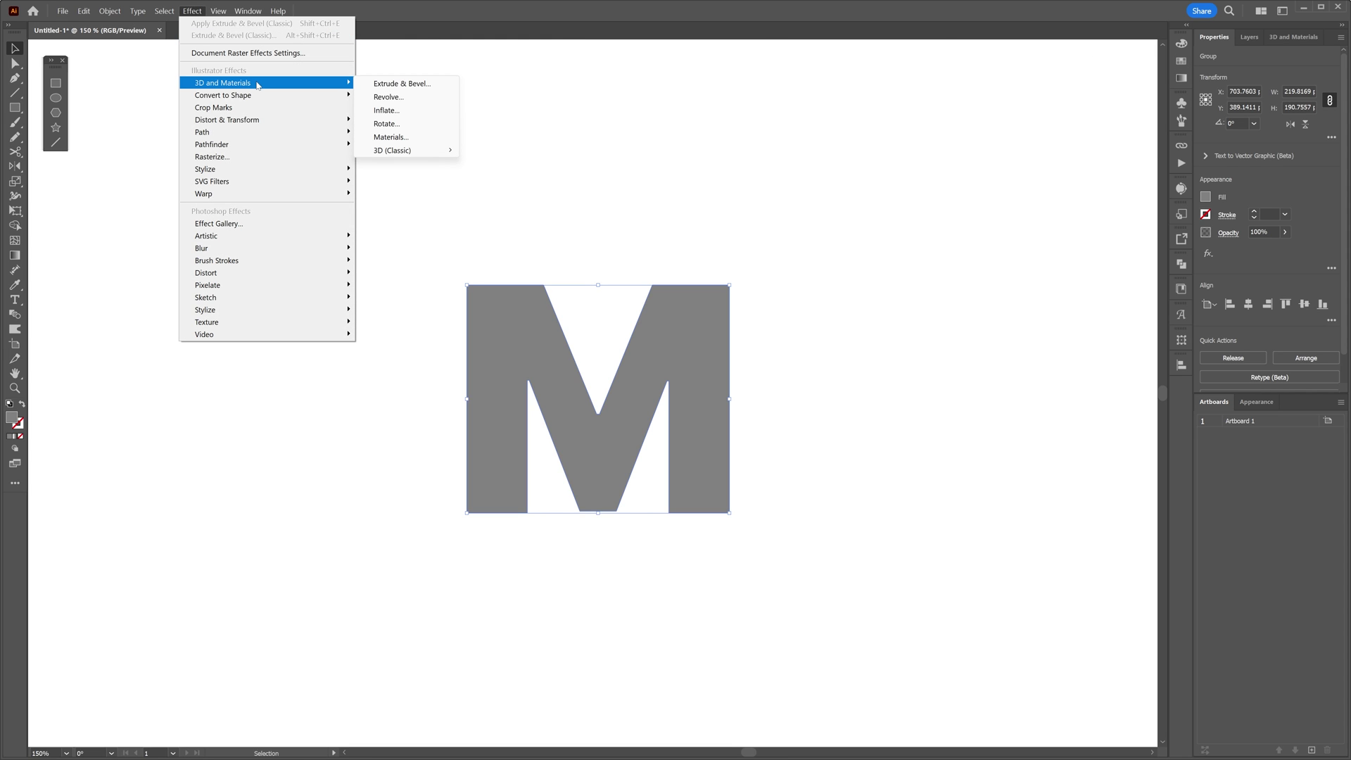
{"action": "mouse_move", "coordinate": [393, 150]}
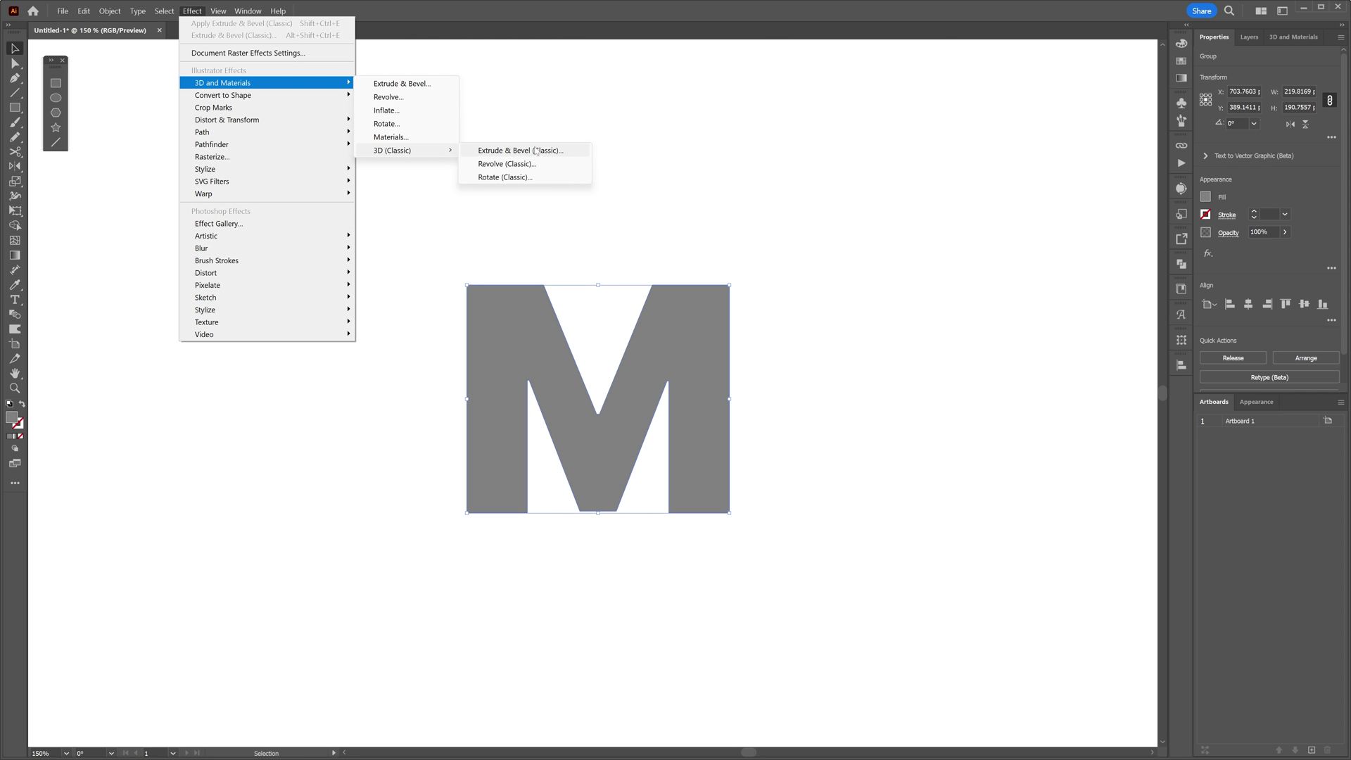
{"action": "left_click", "coordinate": [549, 152]}
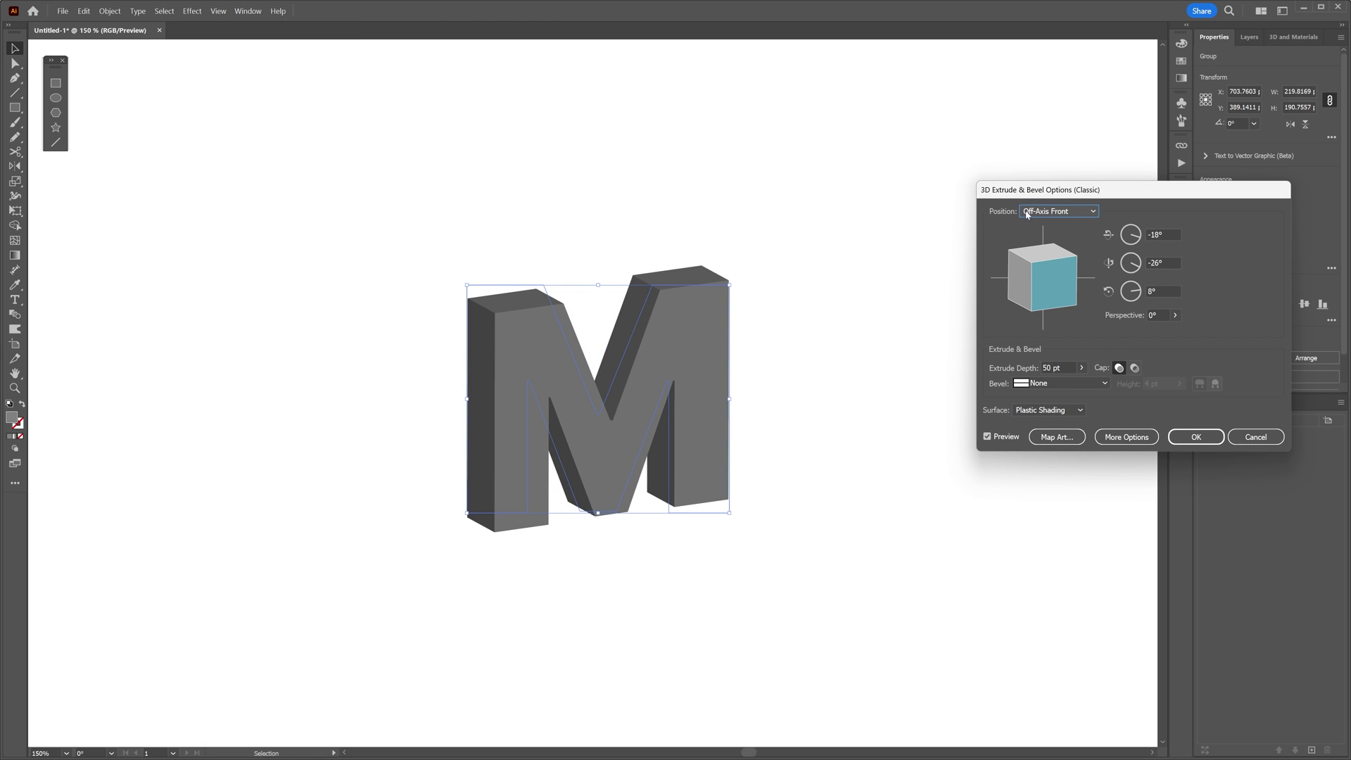
{"action": "left_click", "coordinate": [1027, 215]}
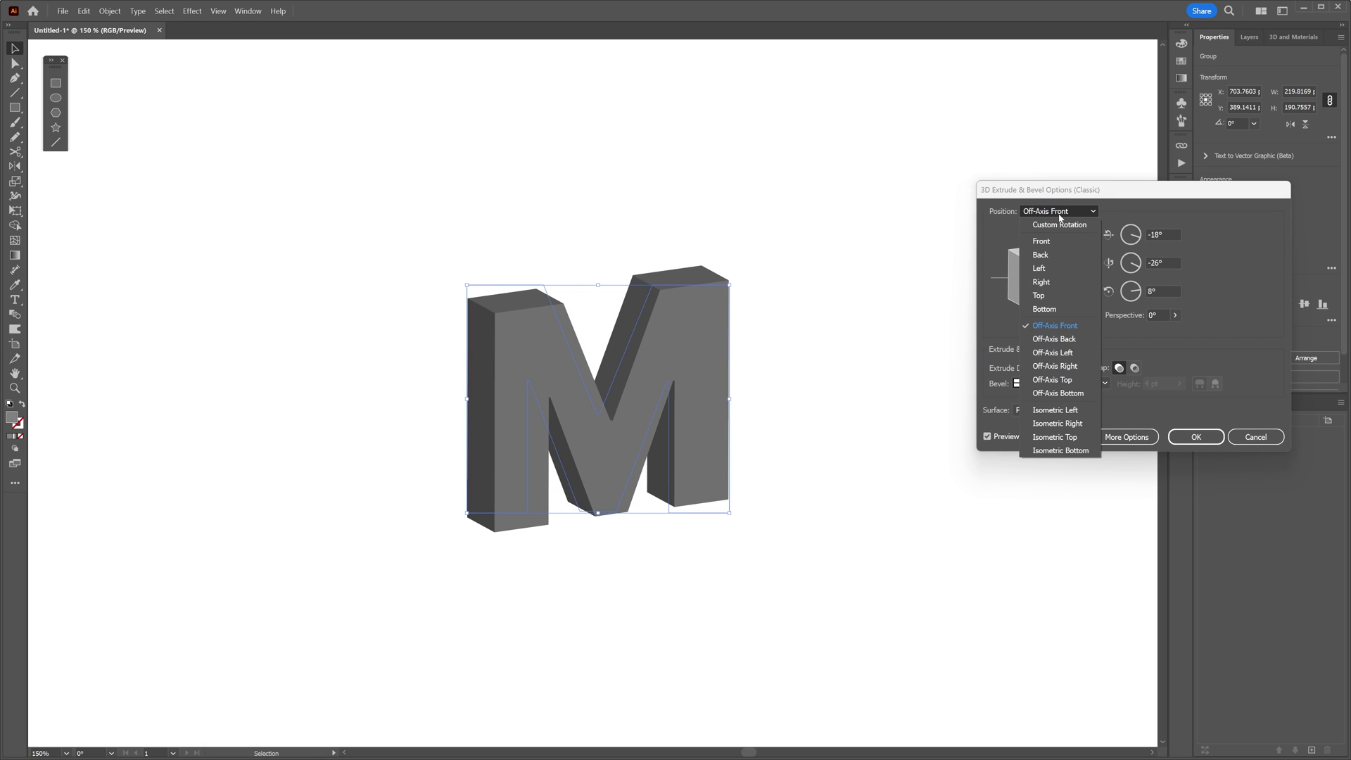
{"action": "left_click", "coordinate": [1080, 413]}
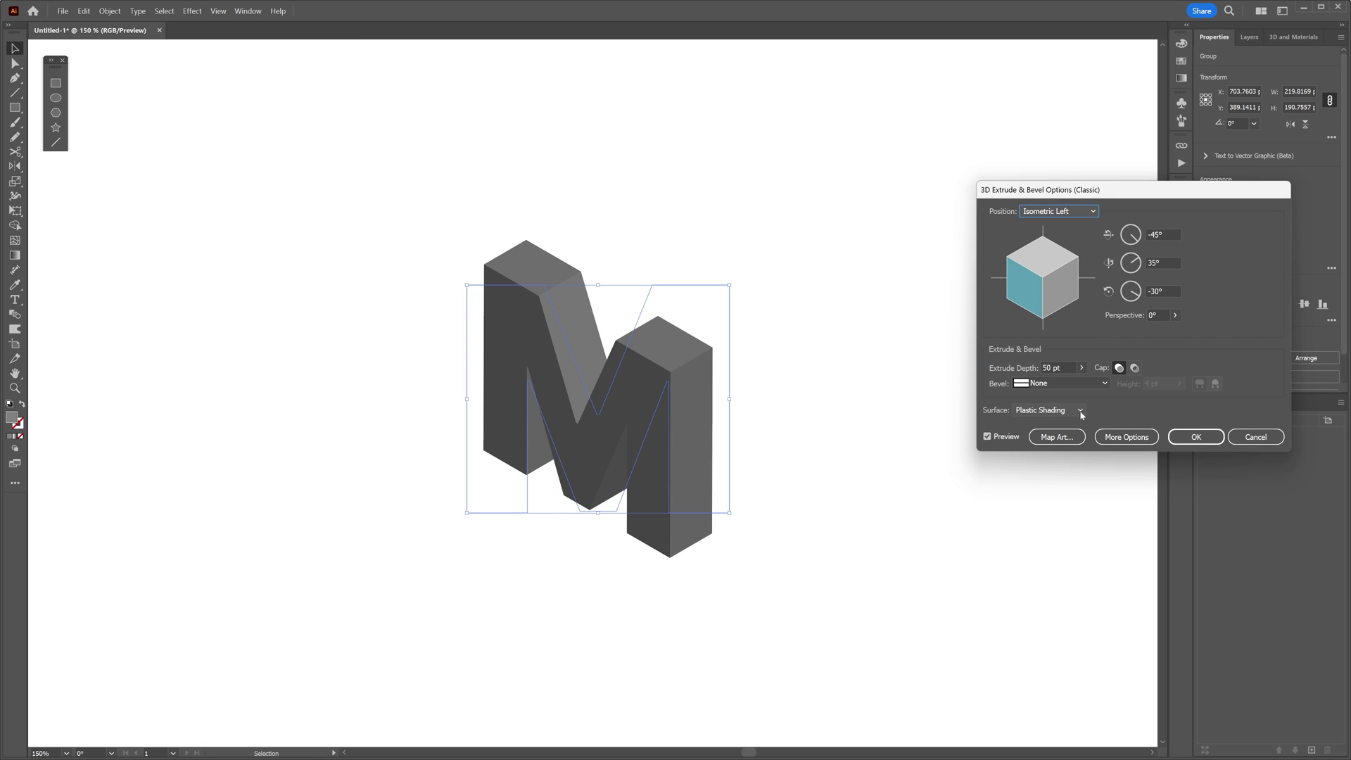
{"action": "left_click", "coordinate": [1082, 368]}
{"action": "left_click_drag", "start_coordinate": [1059, 380], "coordinate": [1067, 381]}
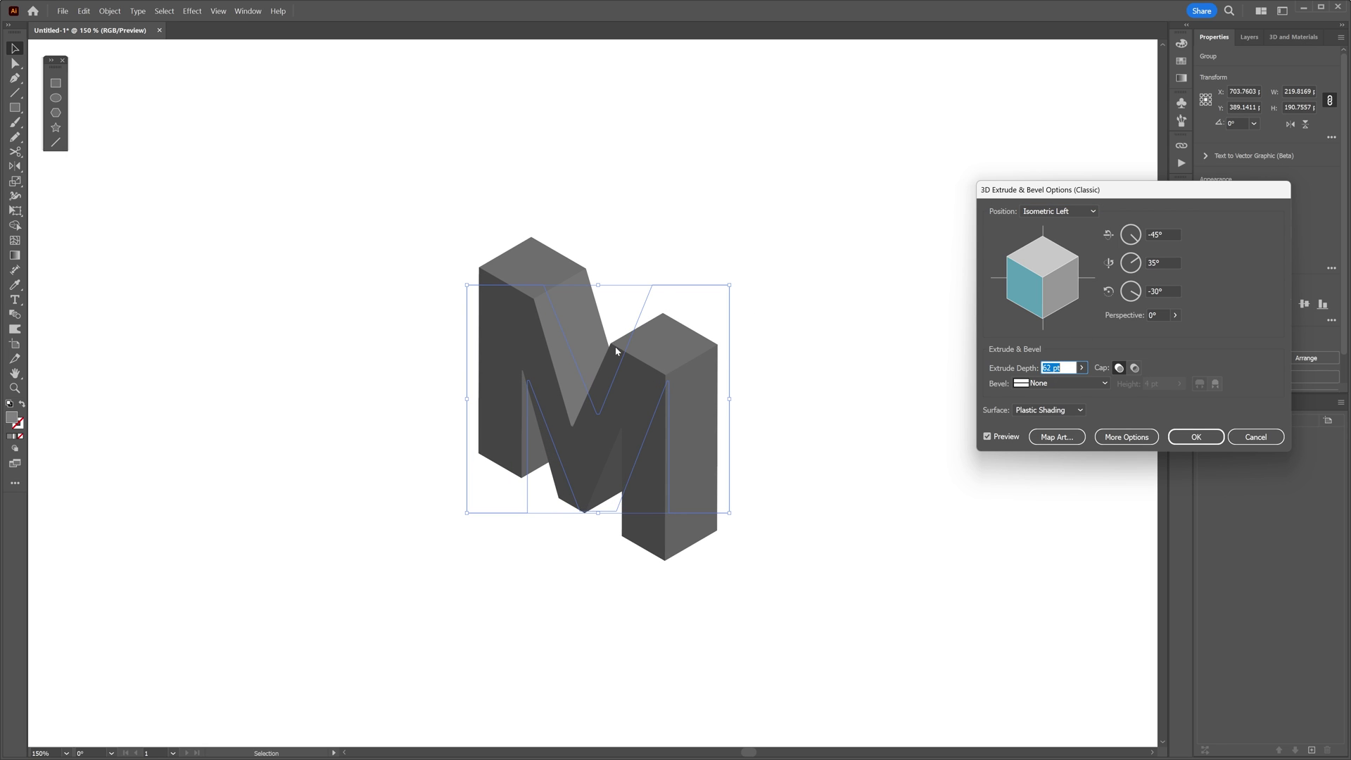
Confirm the extrusion and draw a tall narrow rectangle over the M's right column
{"action": "left_click", "coordinate": [1197, 436]}
{"action": "key", "text": "ctrl+equal"}
{"action": "key", "text": "ctrl+equal"}
{"action": "key", "text": "ctrl+equal"}
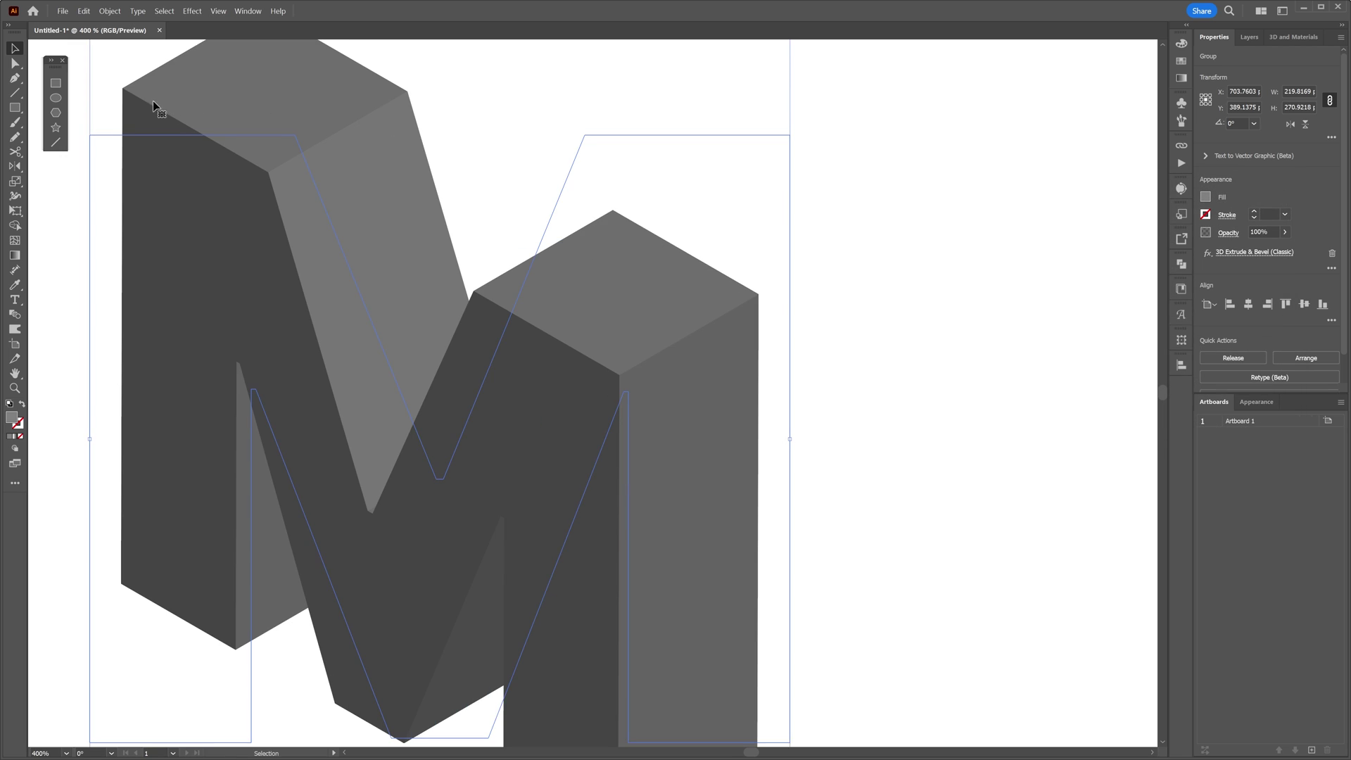
{"action": "left_click", "coordinate": [56, 84]}
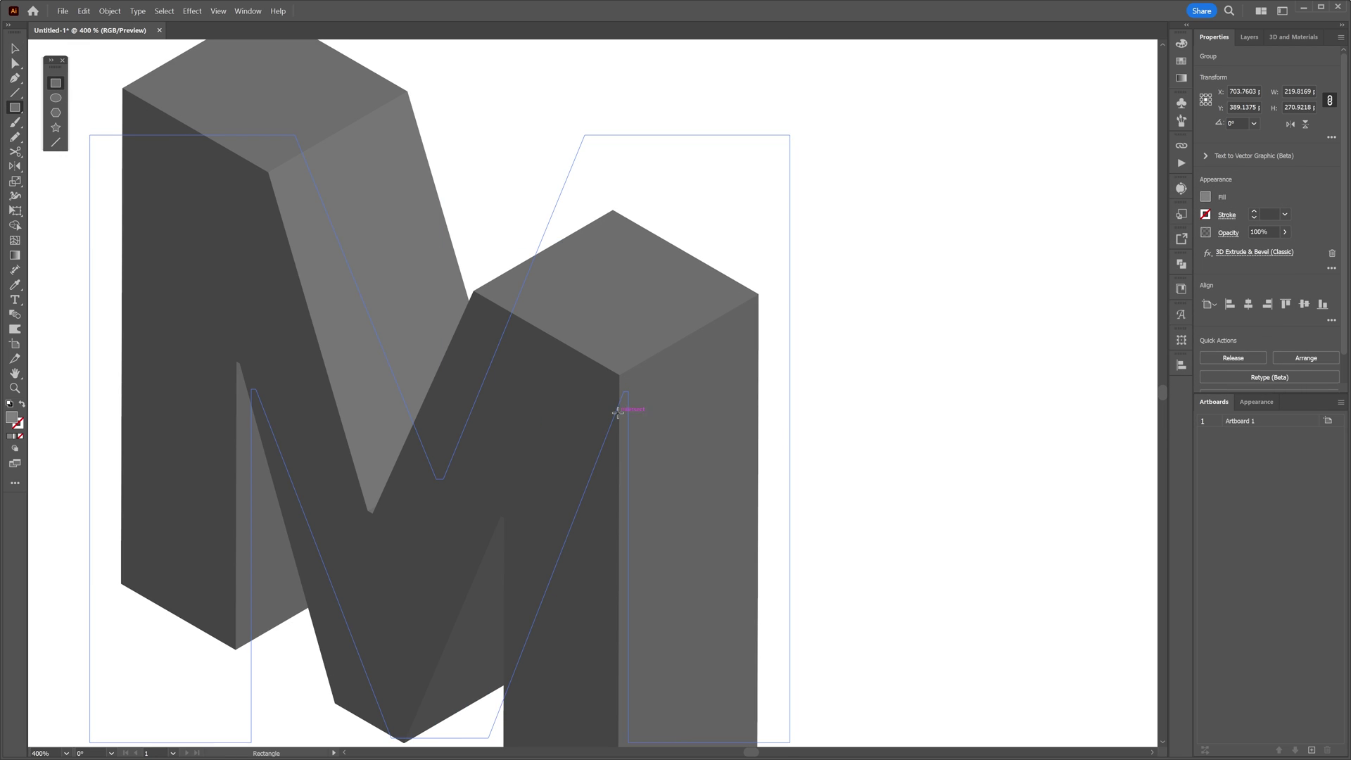
{"action": "left_click_drag", "start_coordinate": [618, 412], "coordinate": [633, 161]}
{"action": "key", "text": "v"}
{"action": "key", "text": "shift+x"}
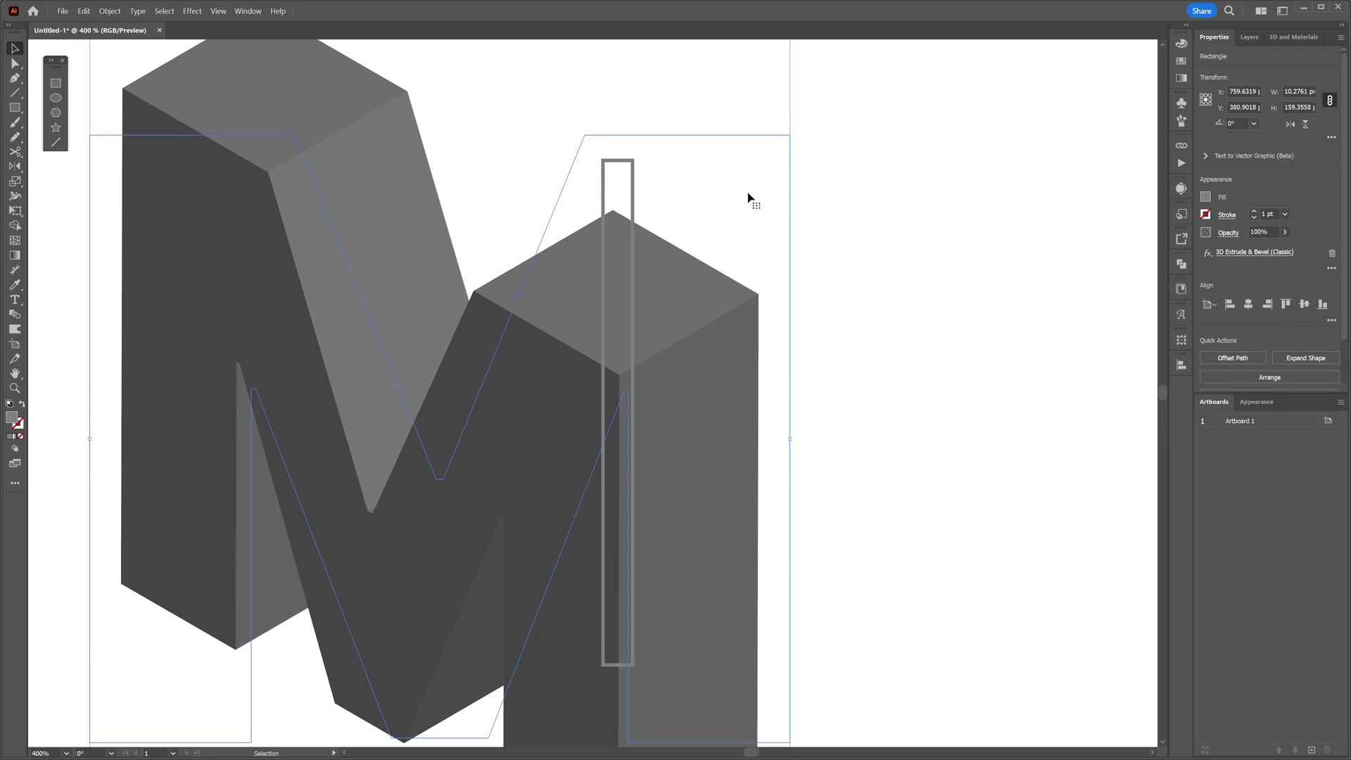
{"action": "scroll", "coordinate": [644, 214], "scroll_direction": "up", "scroll_amount": 2}
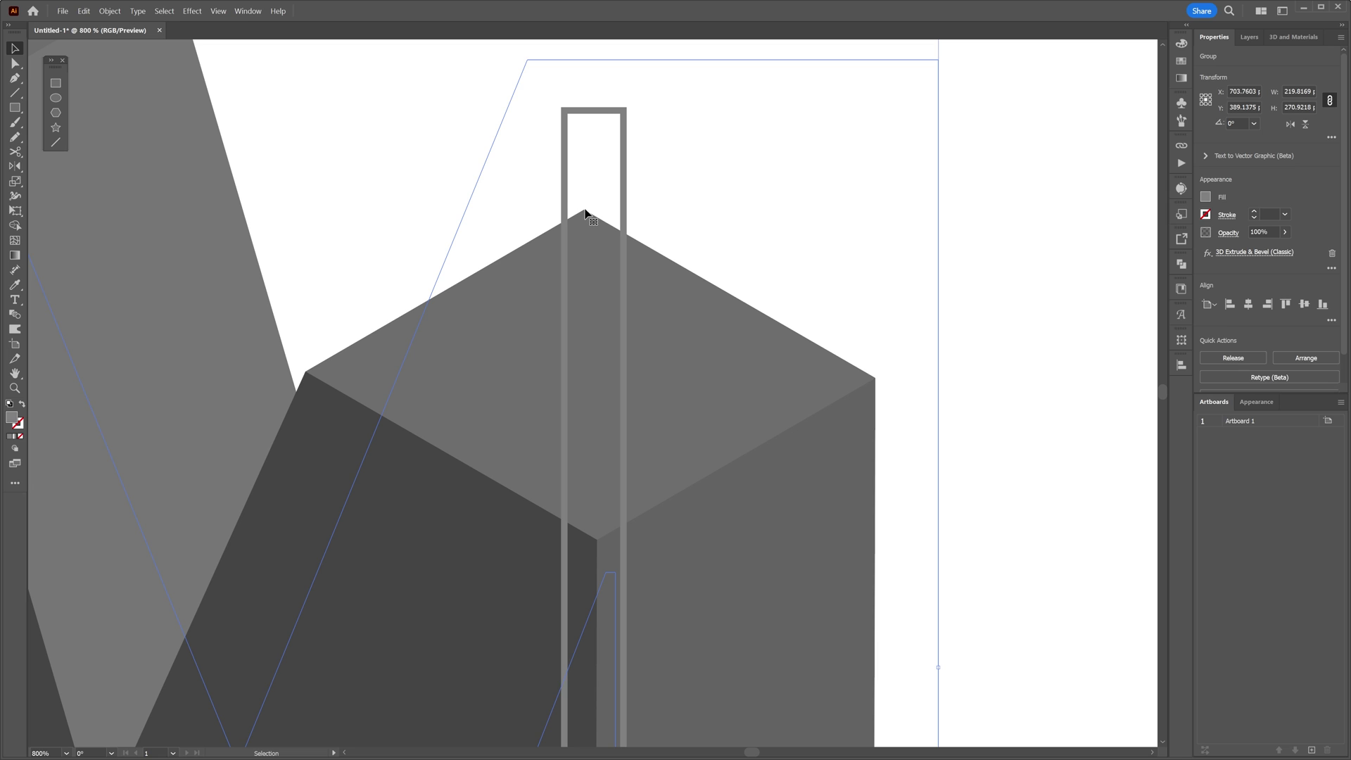
Reopen the M's 3D extrusion settings and raise the depth to 64 pt
{"action": "left_click", "coordinate": [627, 435]}
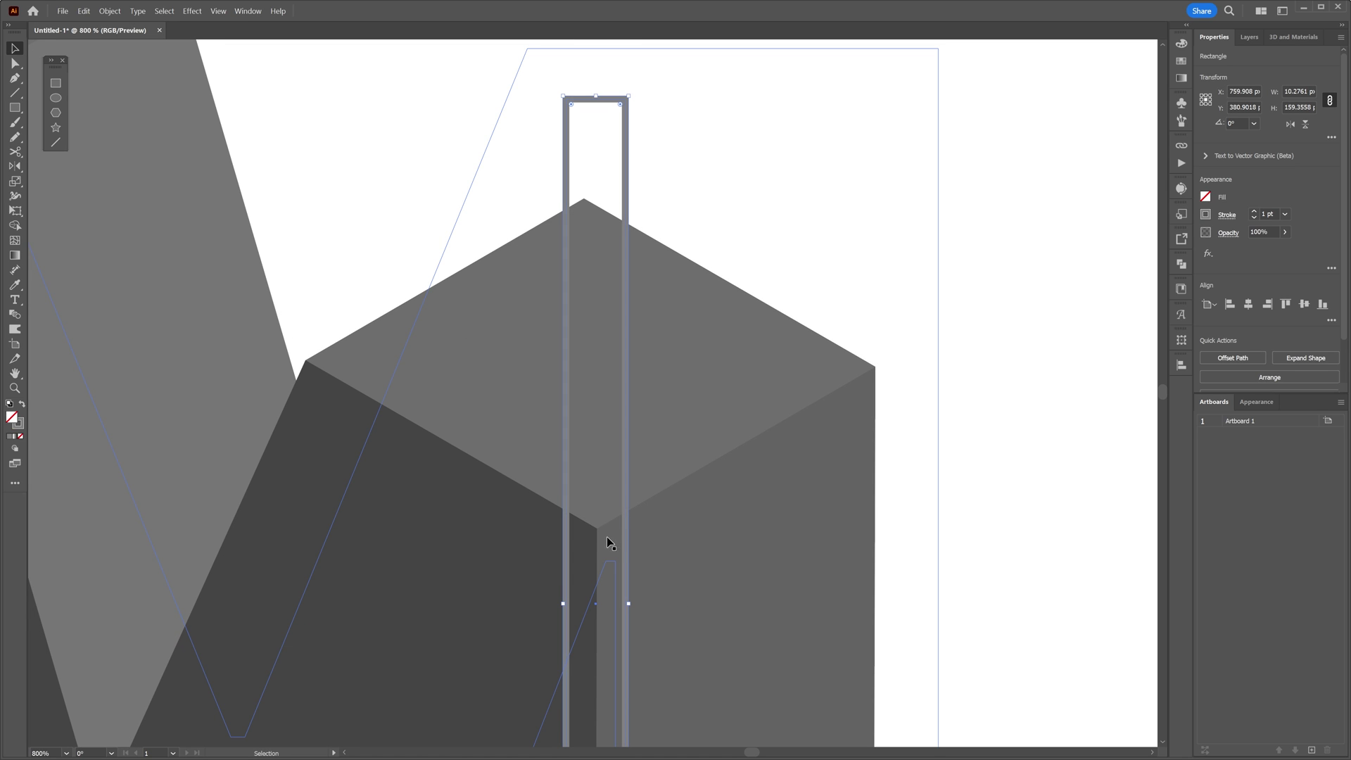
{"action": "left_click", "coordinate": [589, 205]}
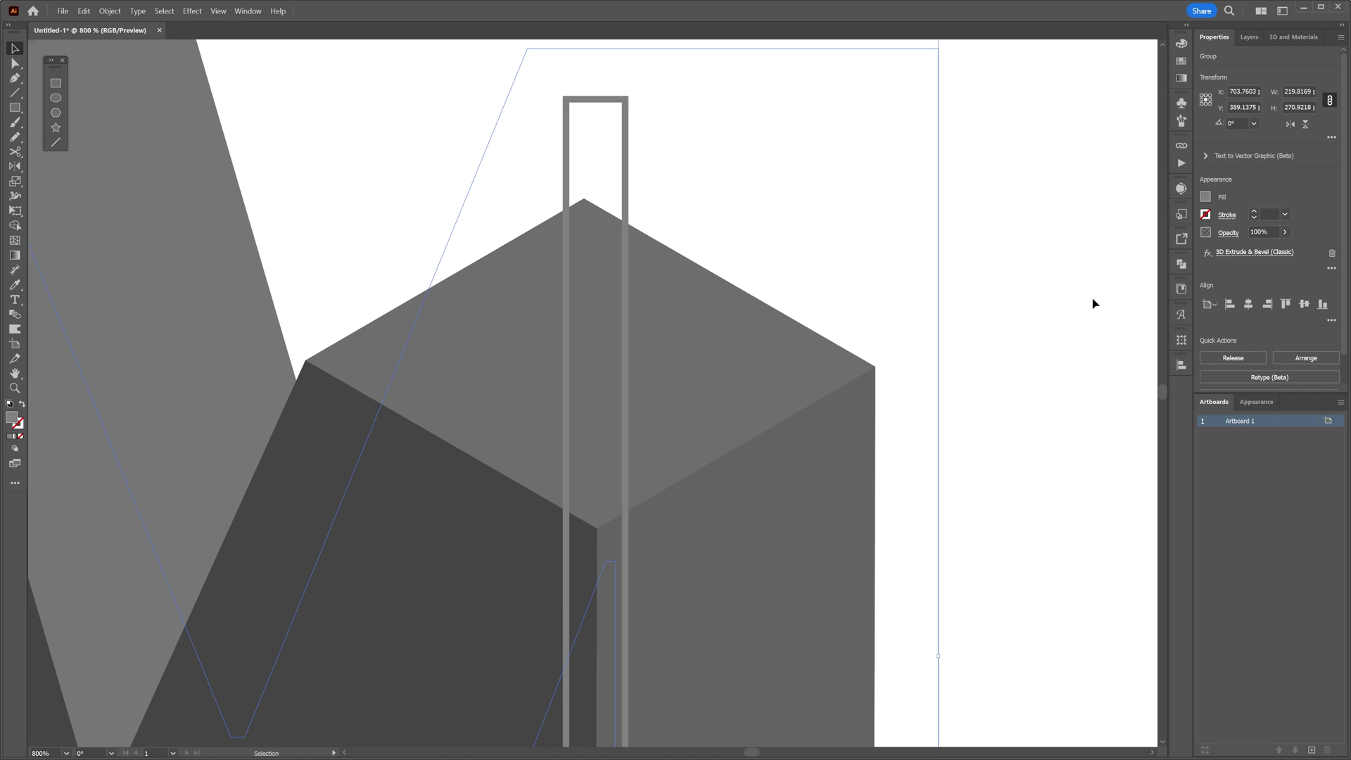
{"action": "left_click", "coordinate": [1256, 252]}
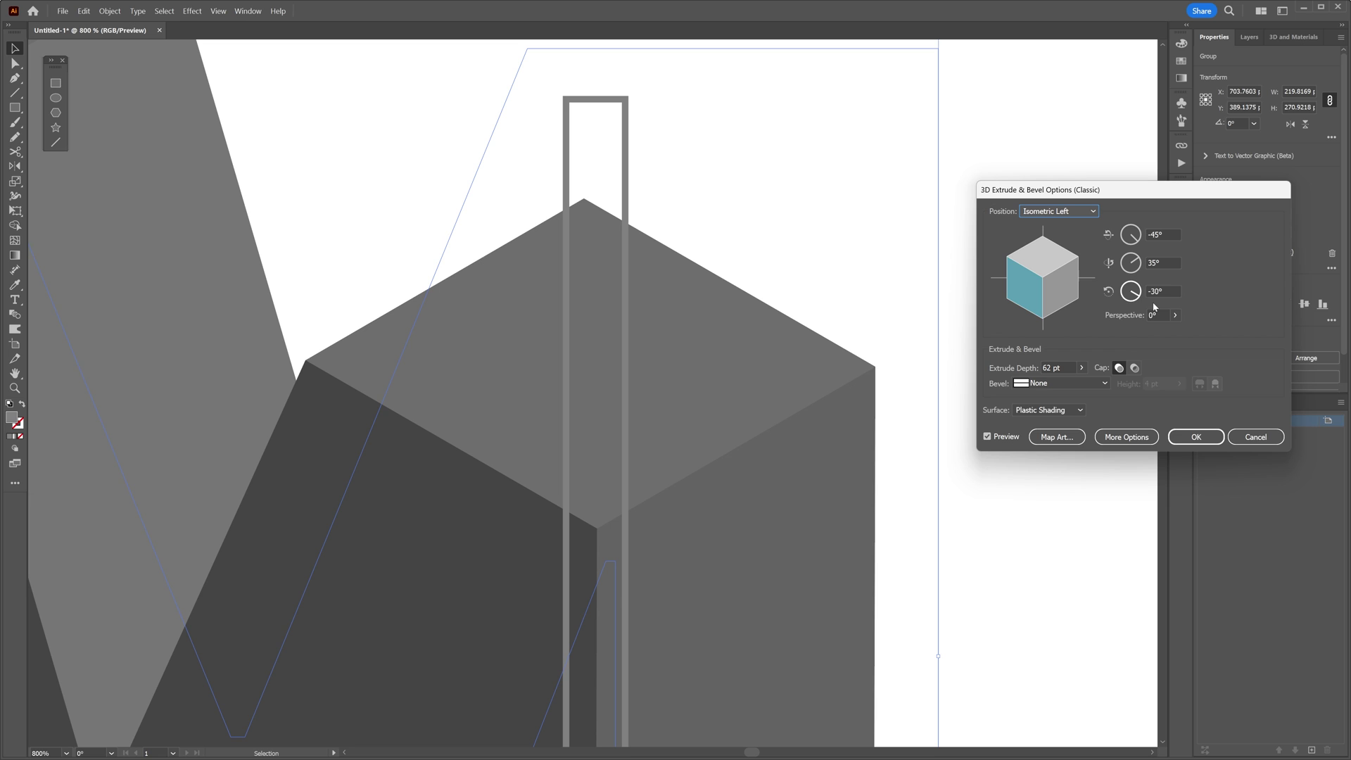
{"action": "left_click", "coordinate": [1066, 367]}
{"action": "key", "text": "Up"}
{"action": "key", "text": "Up"}
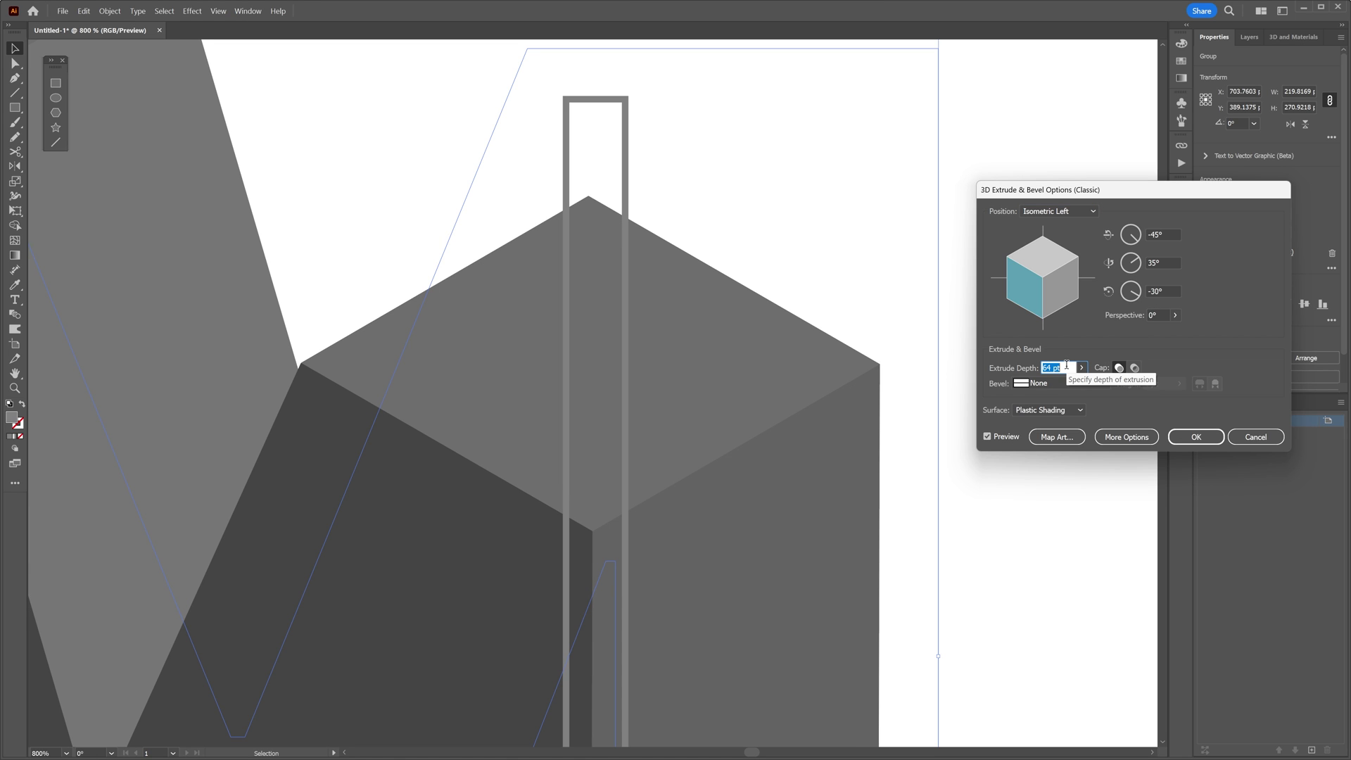
{"action": "left_click", "coordinate": [1196, 436]}
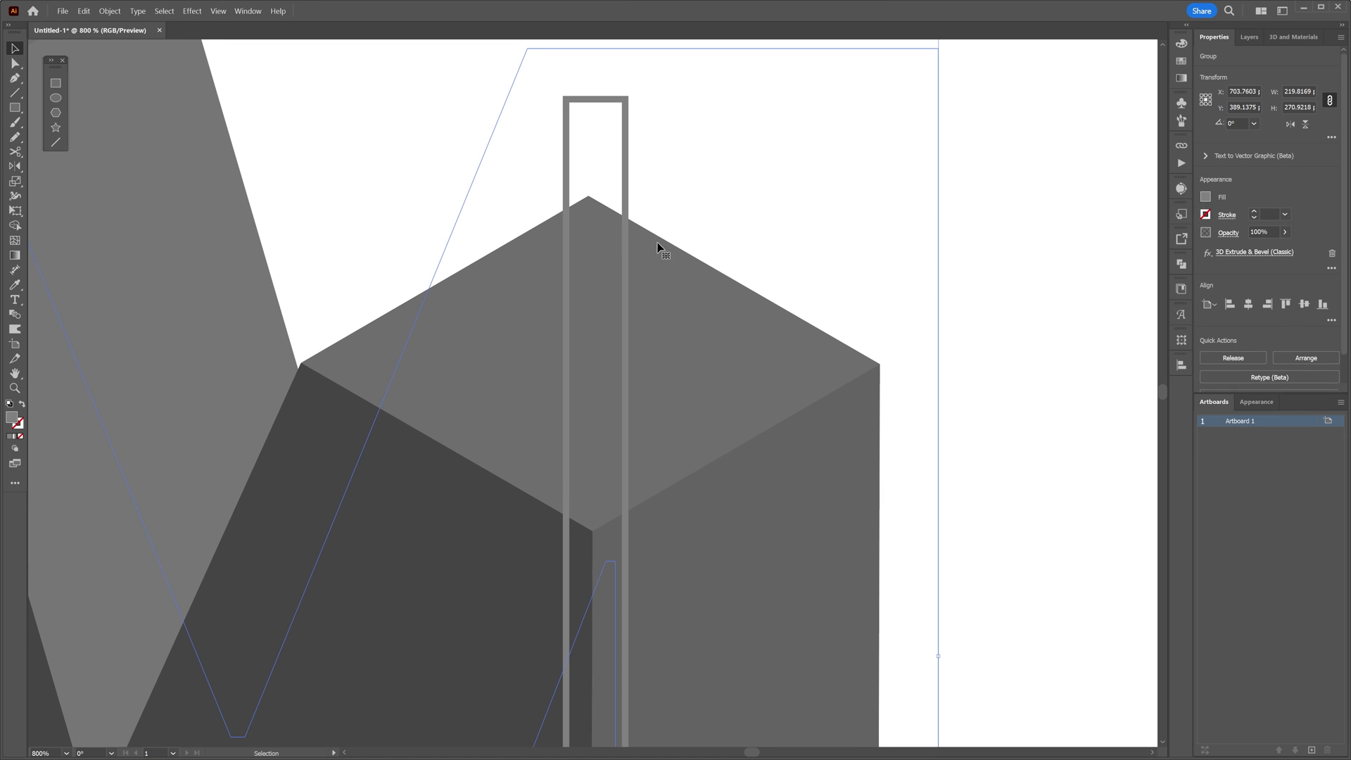
{"action": "key", "text": "ctrl+shift+a"}
Duplicate the M above the original and set its 3D position to Isometric Right
{"action": "key", "text": "ctrl+0"}
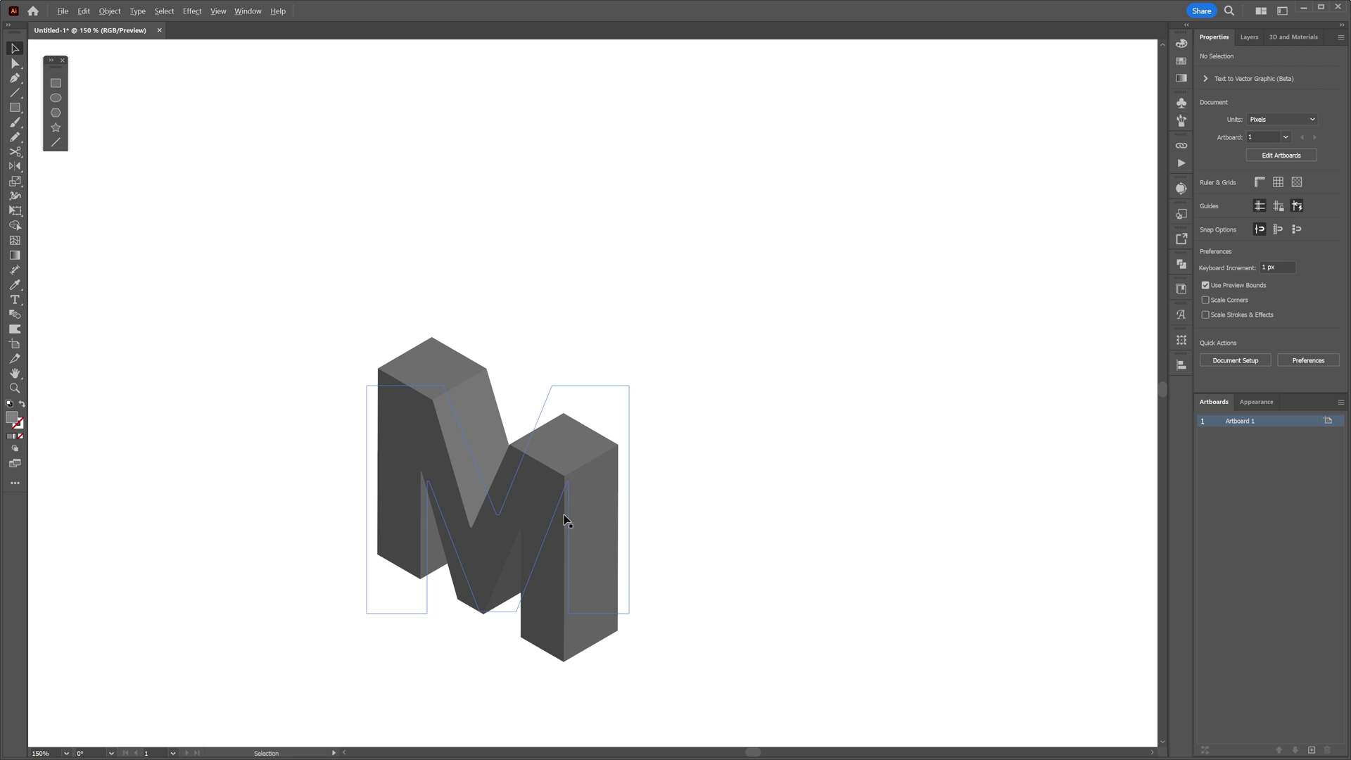
{"action": "left_click_drag", "start_coordinate": [564, 521], "coordinate": [564, 222]}
{"action": "scroll", "coordinate": [435, 199], "scroll_direction": "up", "scroll_amount": 1}
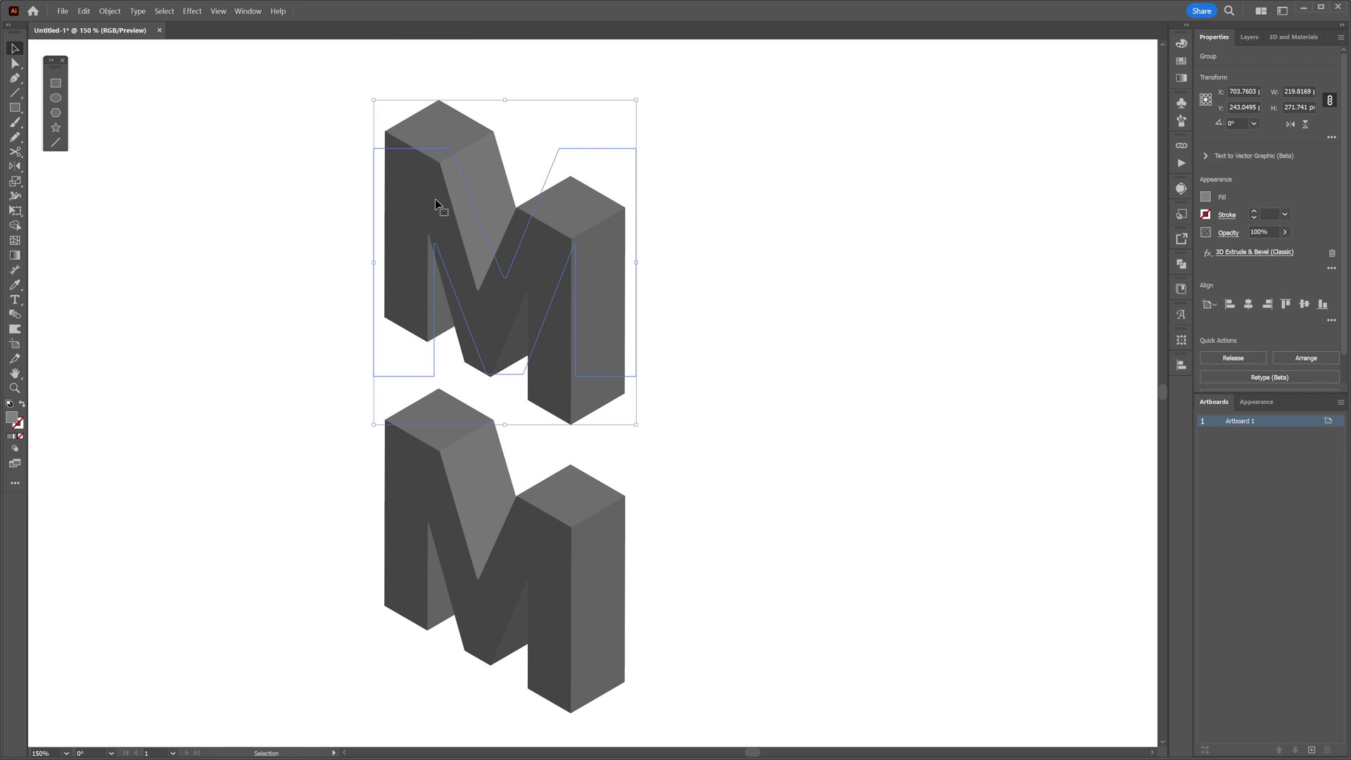
{"action": "left_click", "coordinate": [1262, 253]}
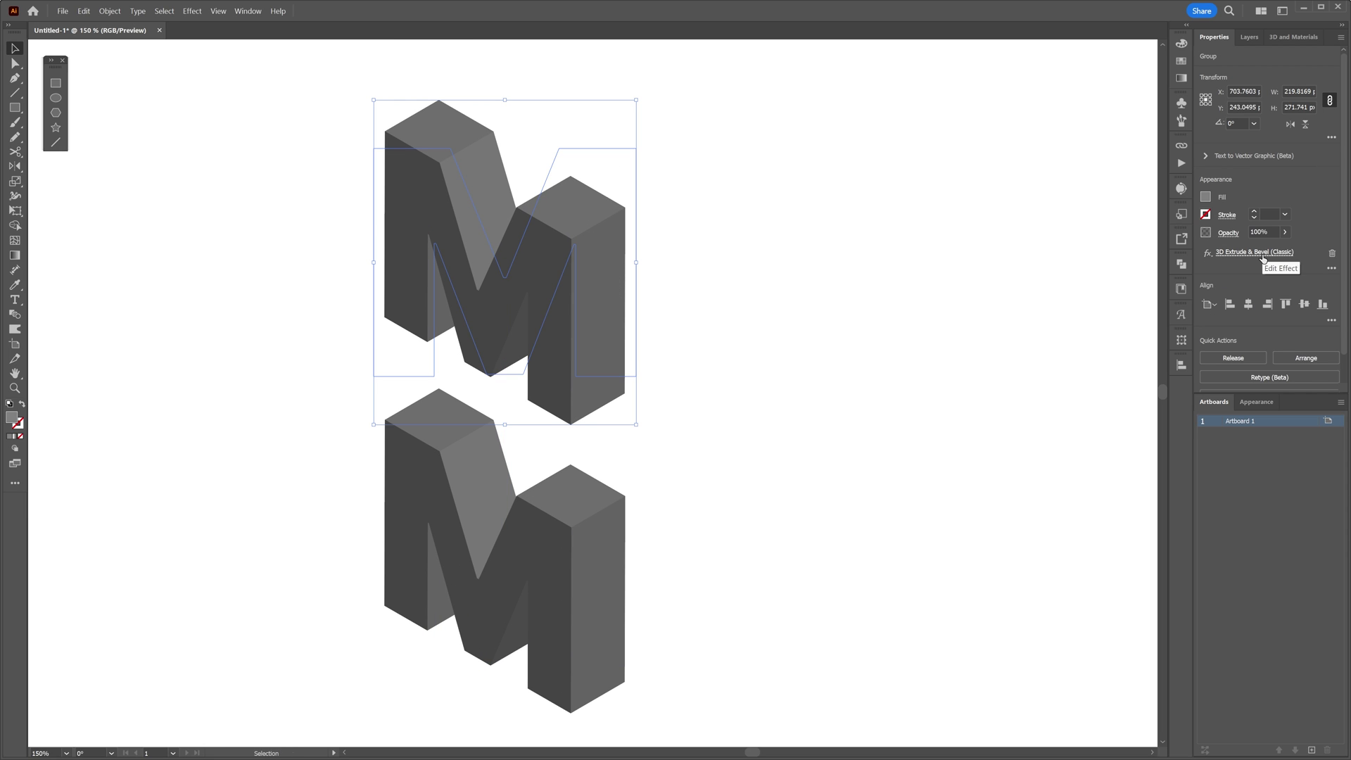
{"action": "left_click", "coordinate": [1079, 212]}
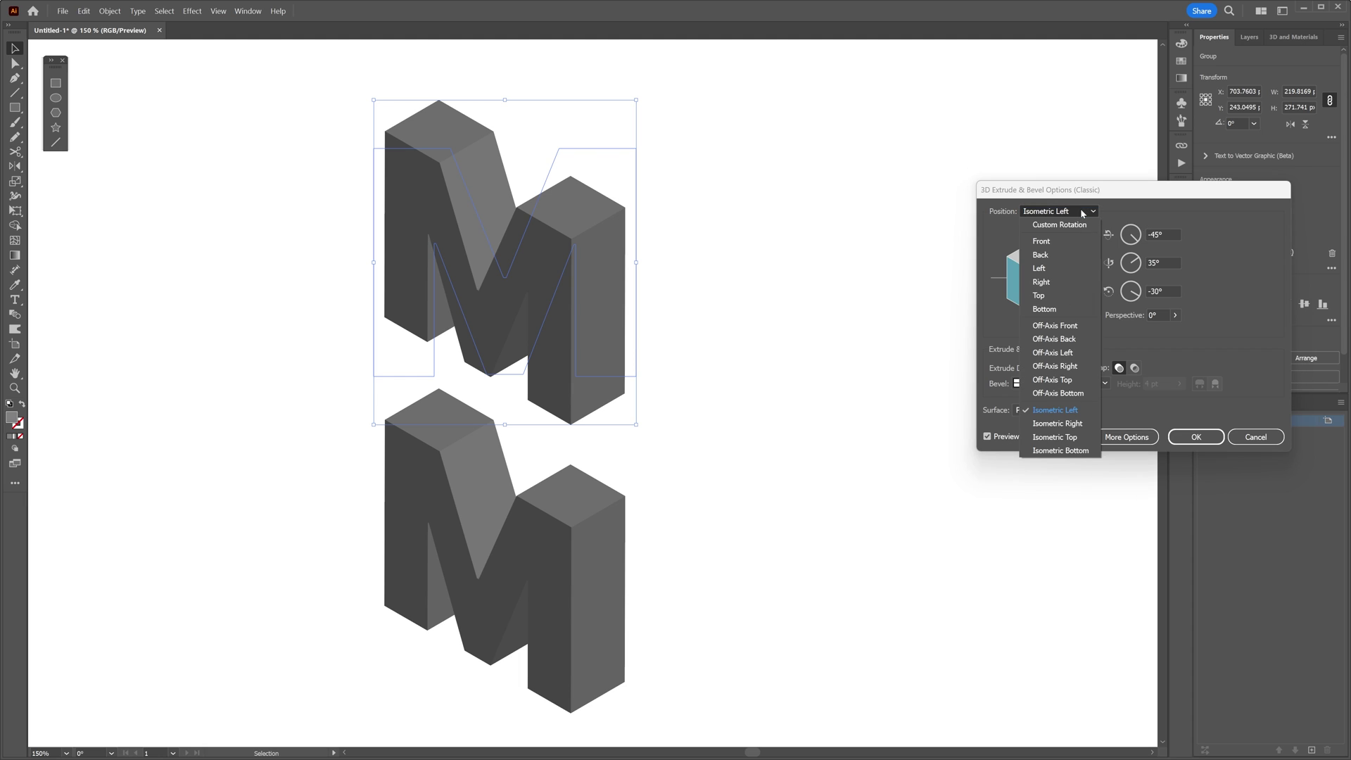
{"action": "left_click", "coordinate": [1091, 424]}
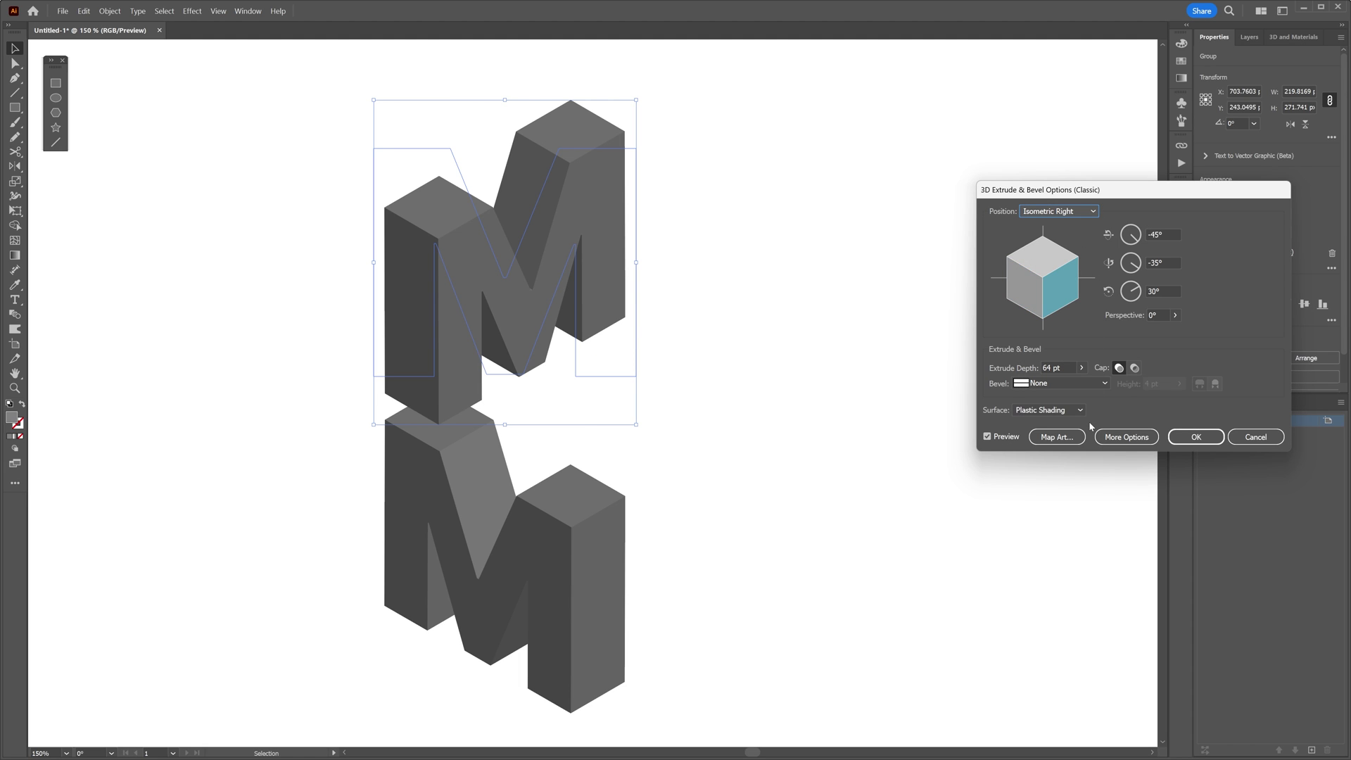
{"action": "left_click", "coordinate": [1197, 436]}
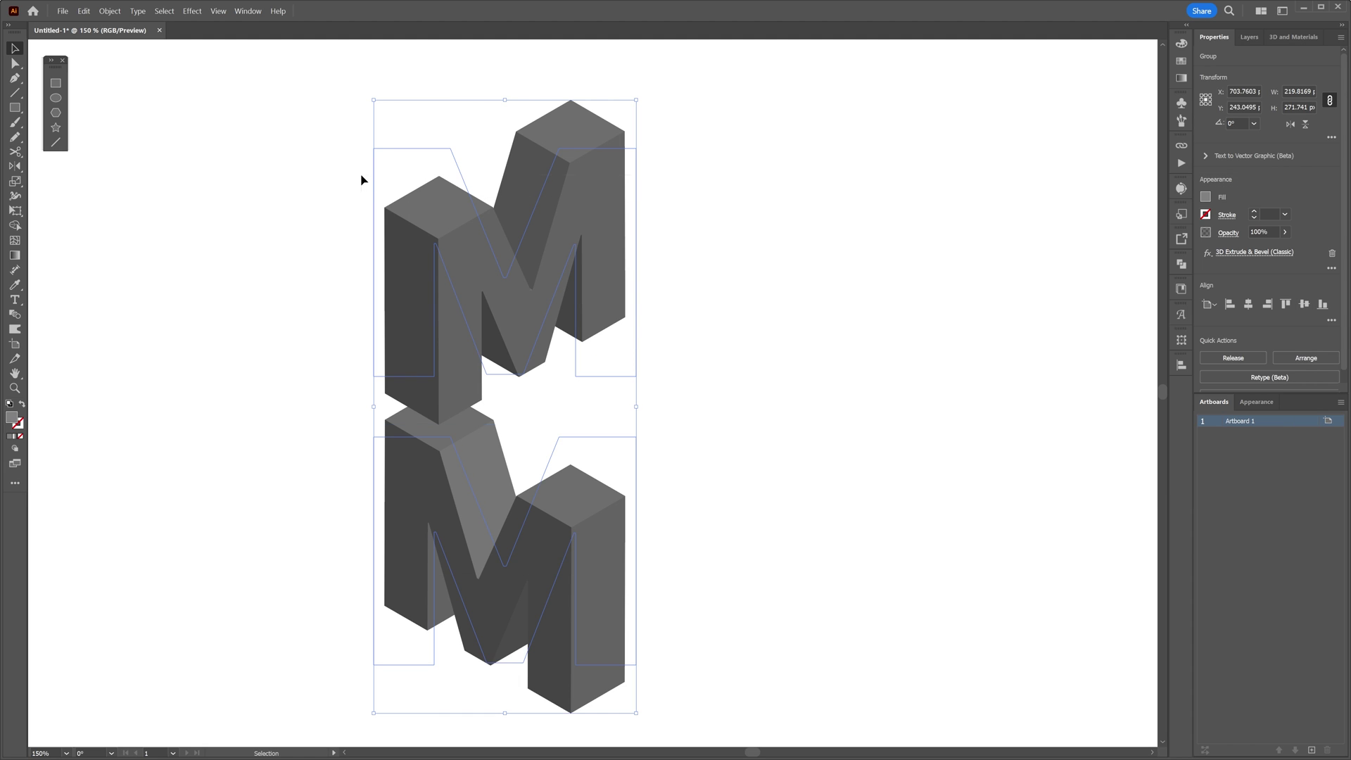
Expand the 3D letters' appearance and drag an inner anchor down-left to reshape a face
{"action": "left_click", "coordinate": [112, 11]}
{"action": "left_click", "coordinate": [185, 180]}
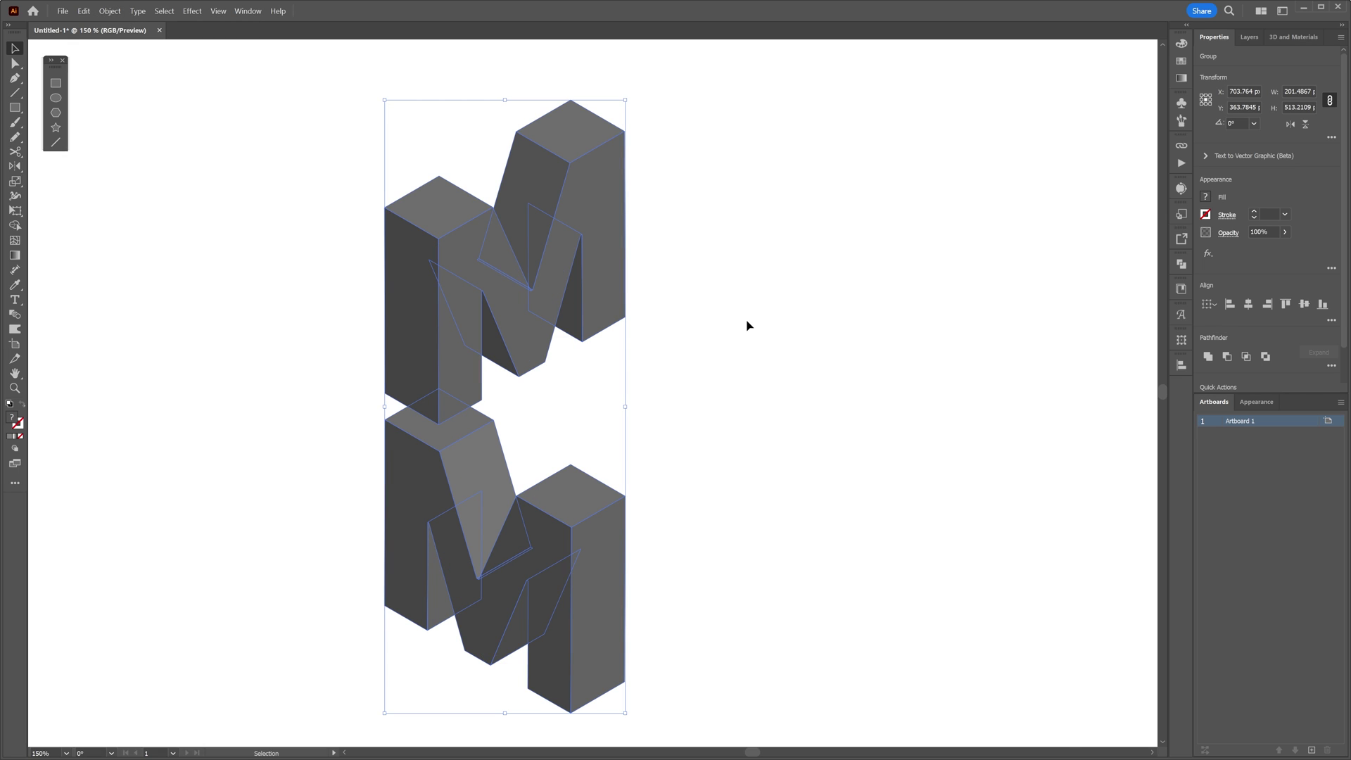
{"action": "scroll", "coordinate": [747, 326], "scroll_direction": "up", "scroll_amount": 6}
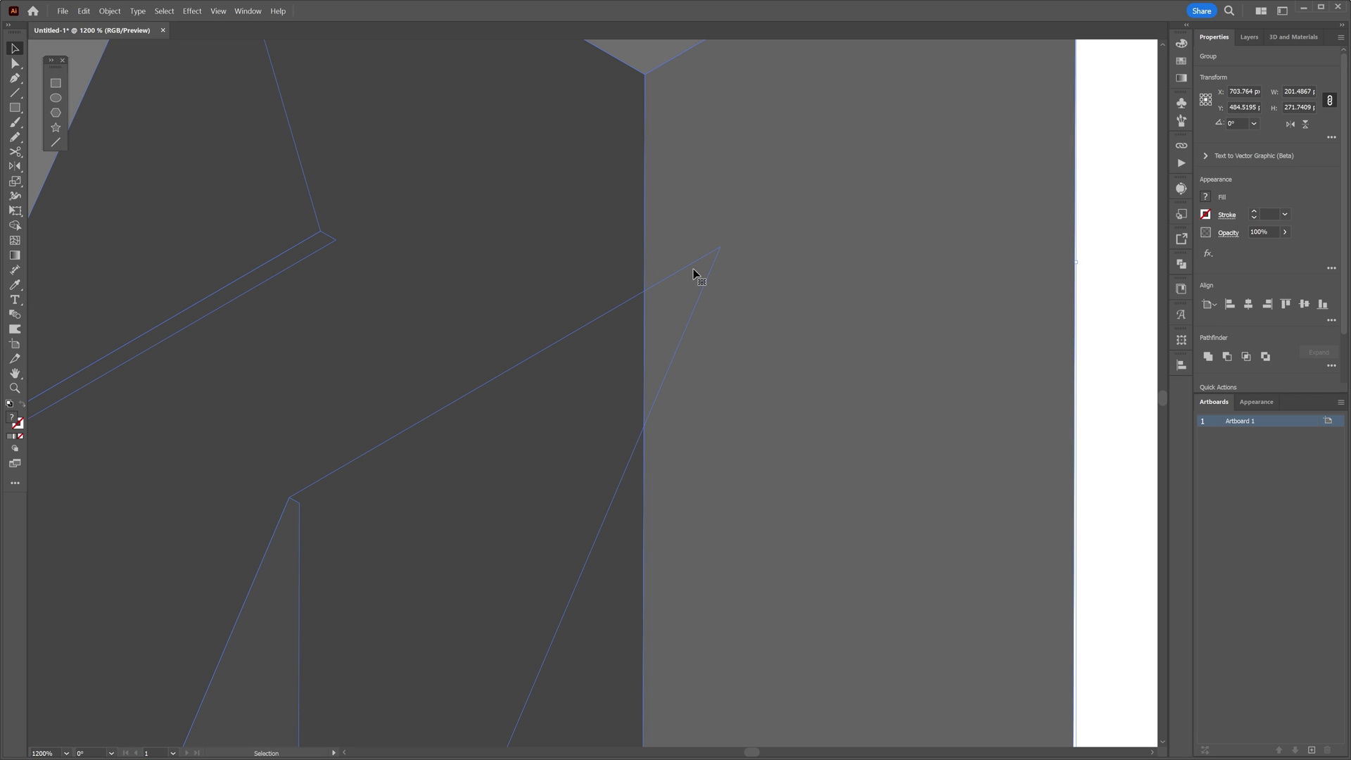
{"action": "left_click", "coordinate": [15, 64]}
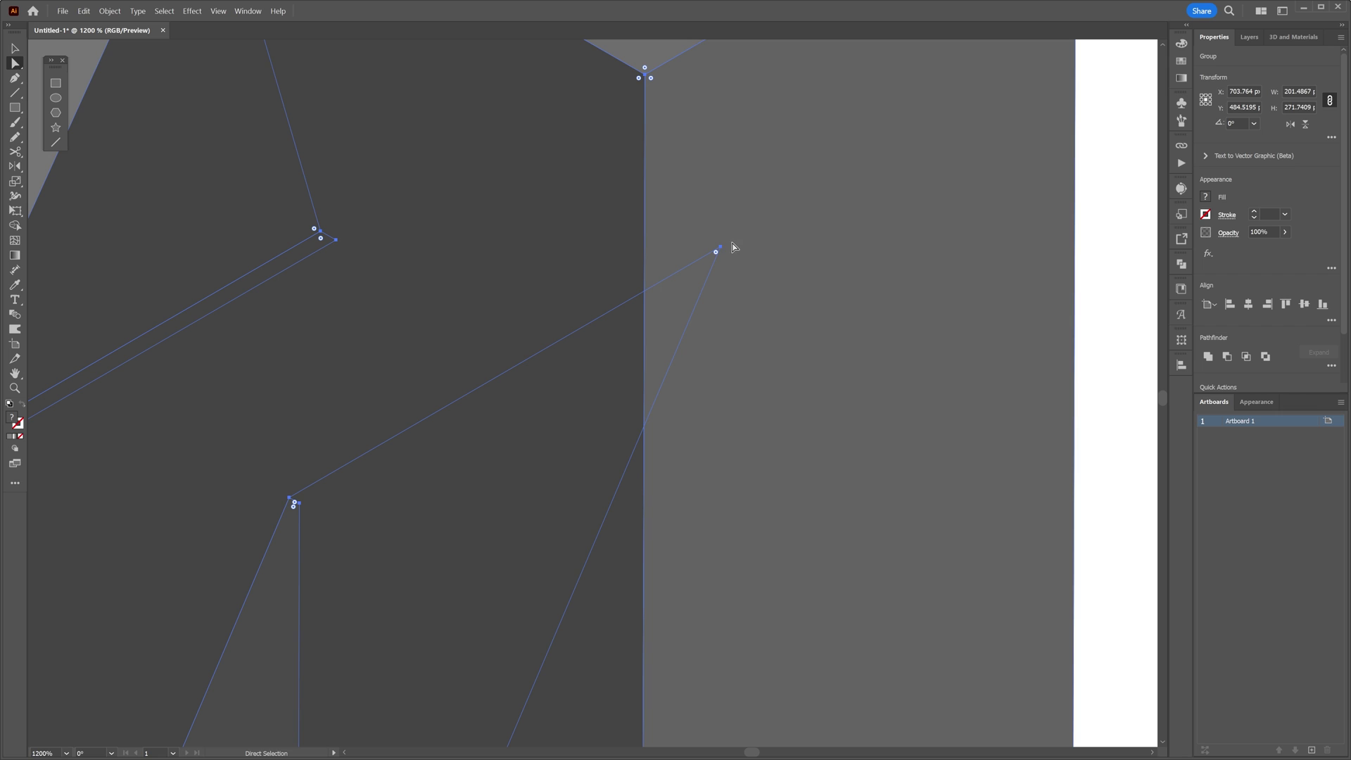
{"action": "left_click_drag", "start_coordinate": [723, 252], "coordinate": [609, 329]}
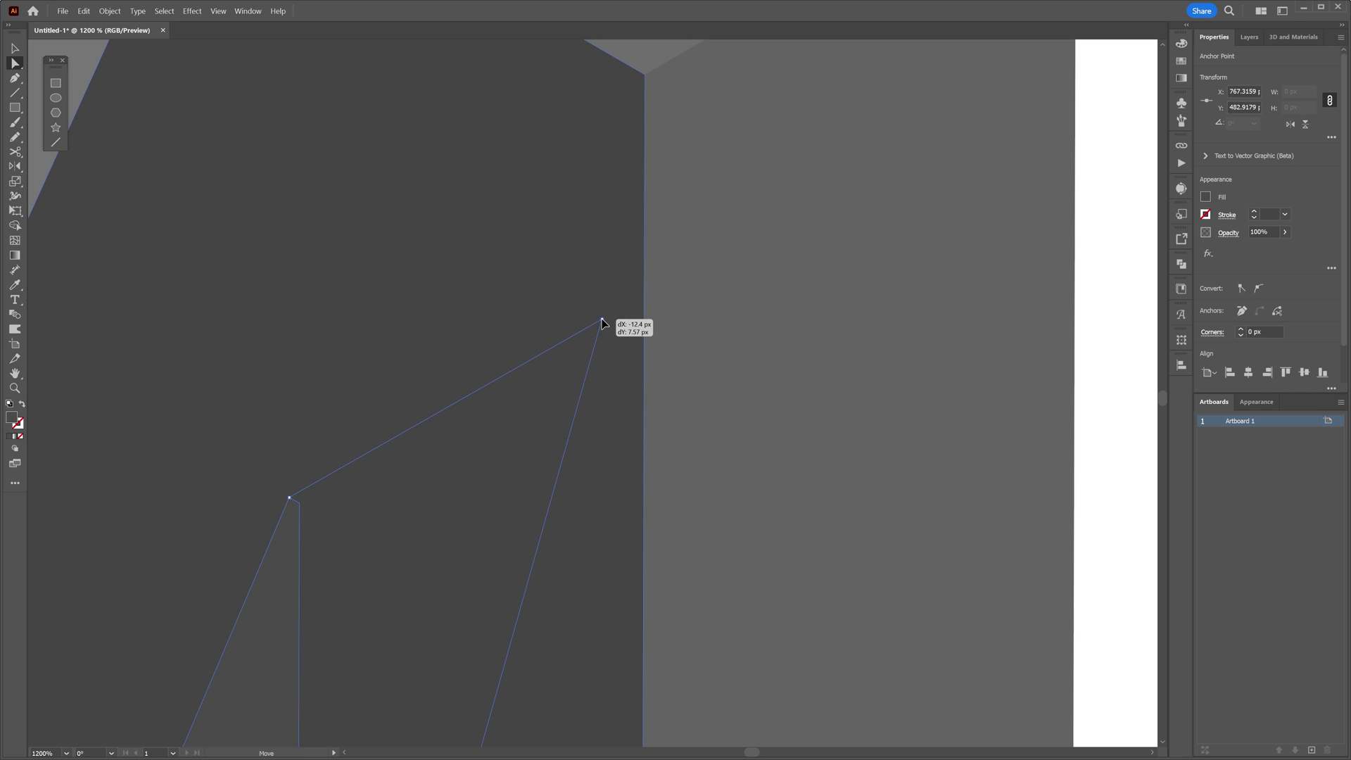
{"action": "key", "text": "v"}
{"action": "scroll", "coordinate": [508, 300], "scroll_direction": "down", "scroll_amount": 2}
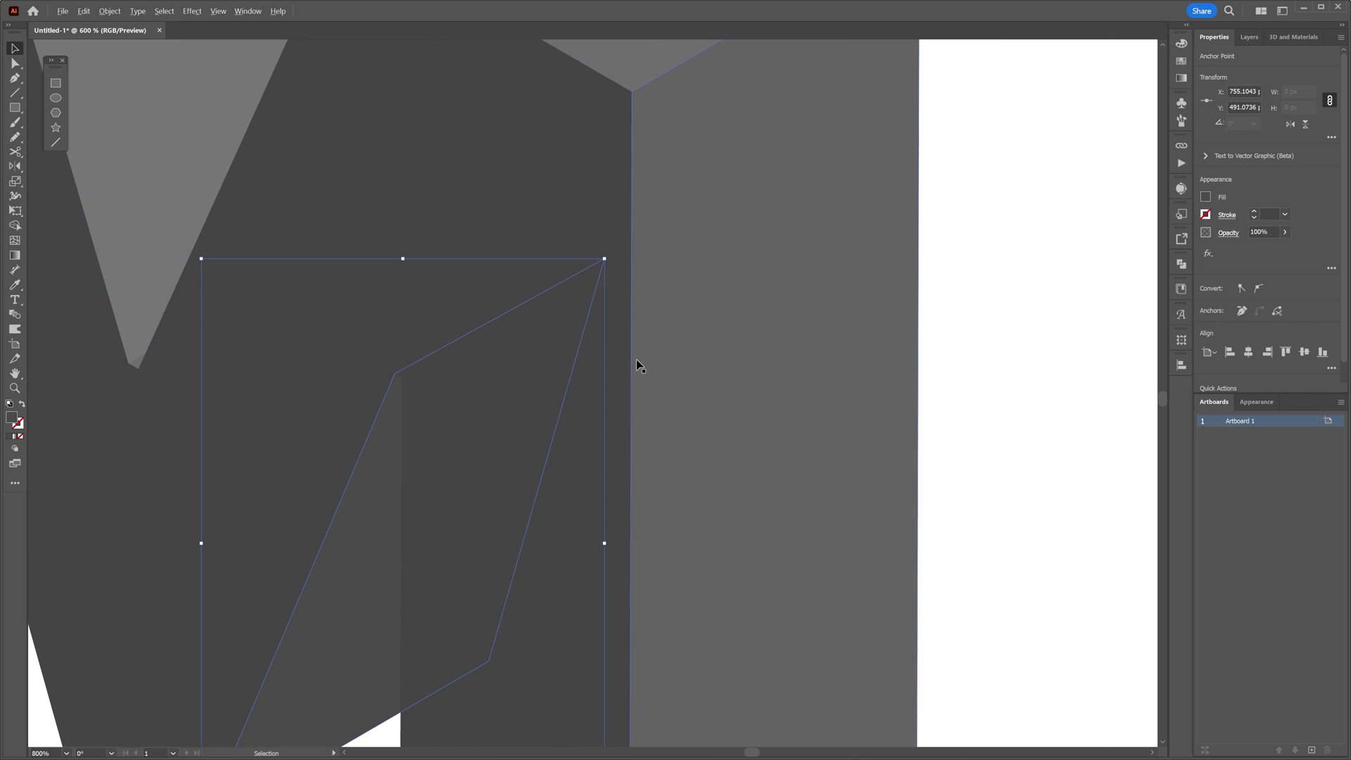
{"action": "scroll", "coordinate": [567, 331], "scroll_direction": "down", "scroll_amount": 1}
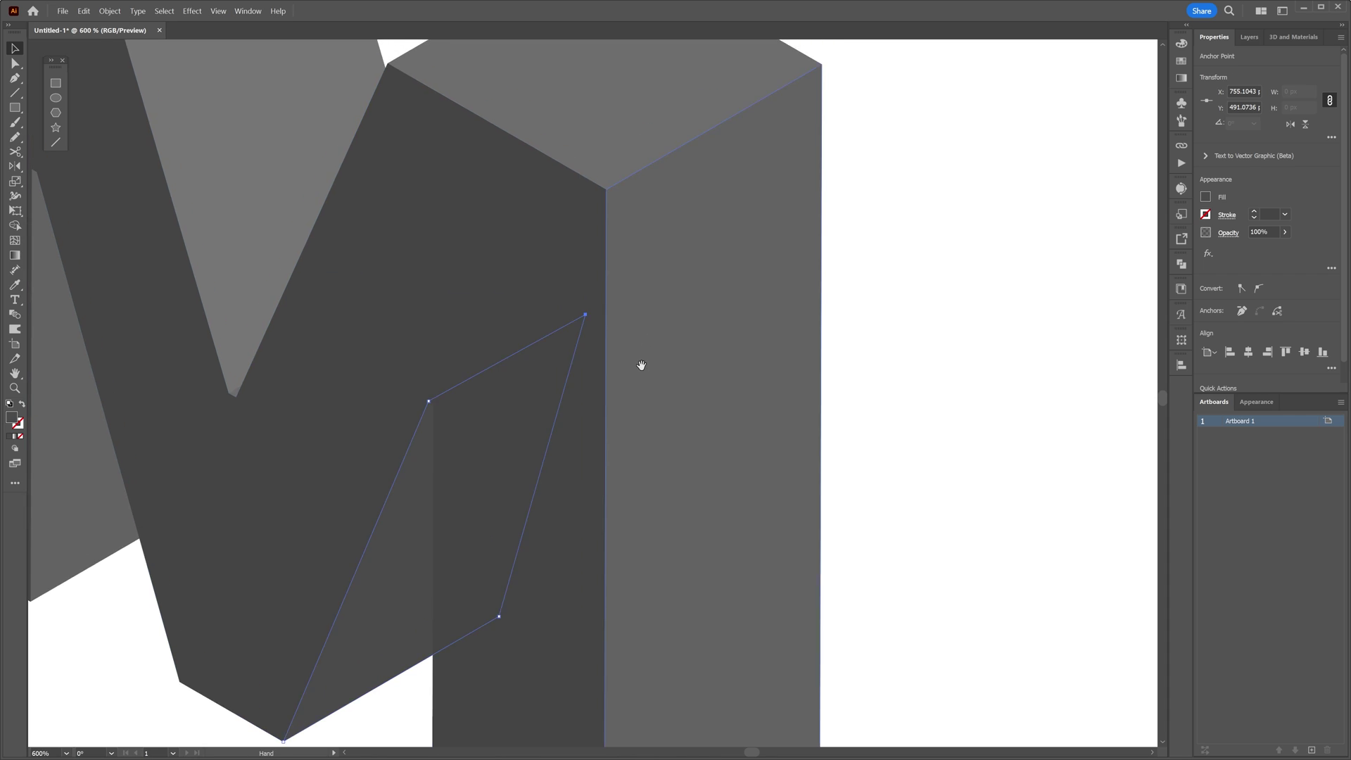
Ungroup the expanded M faces and stretch the pillar's right face taller and wider
{"action": "right_click", "coordinate": [706, 345]}
{"action": "left_click", "coordinate": [767, 510]}
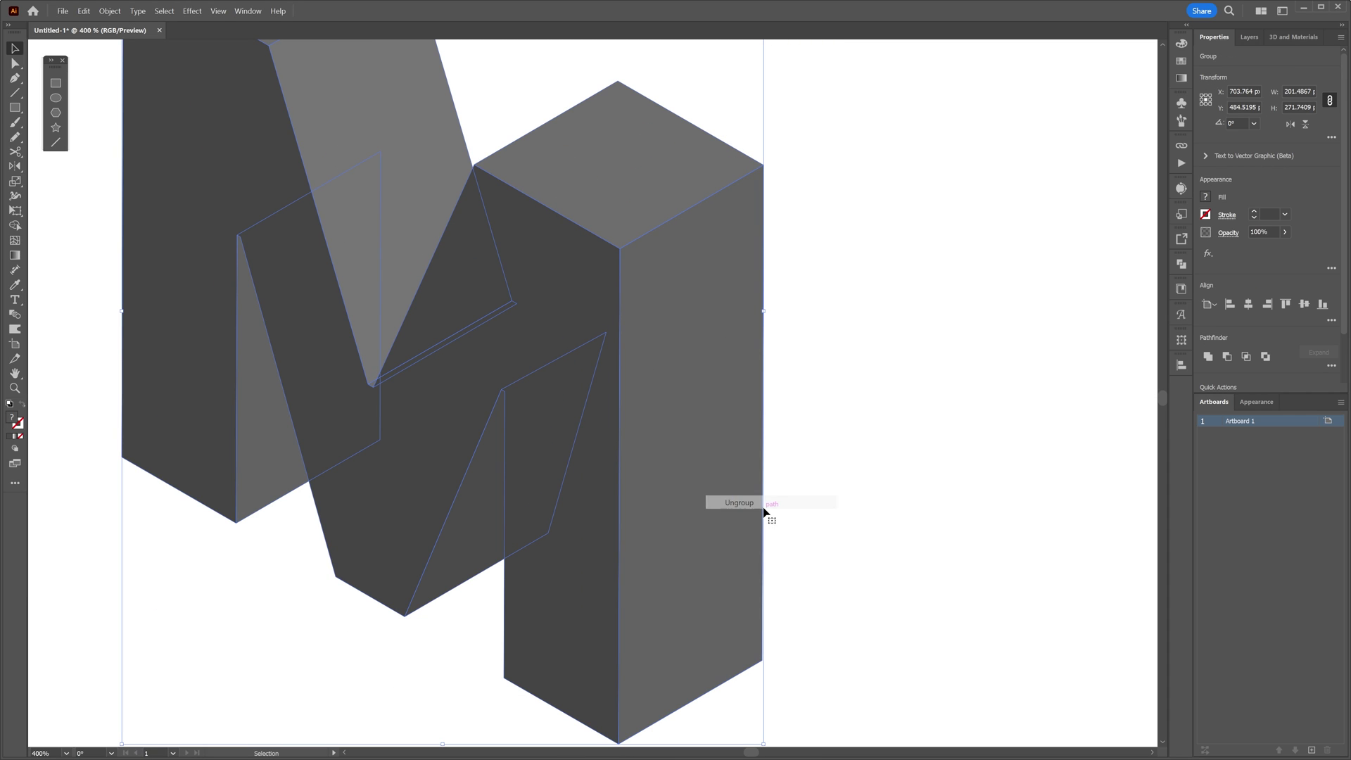
{"action": "right_click", "coordinate": [777, 523]}
{"action": "left_click", "coordinate": [739, 543]}
{"action": "scroll", "coordinate": [853, 489], "scroll_direction": "down", "scroll_amount": 1}
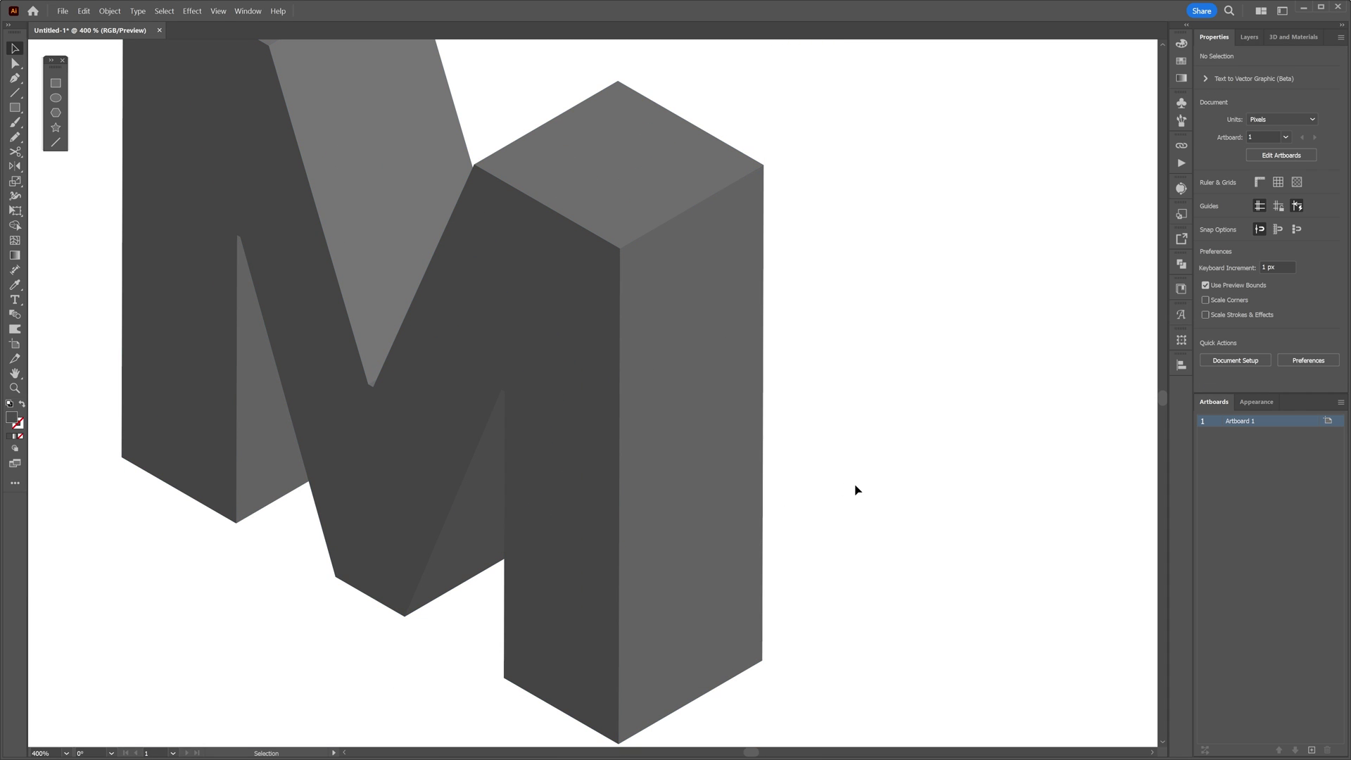
{"action": "left_click", "coordinate": [682, 381]}
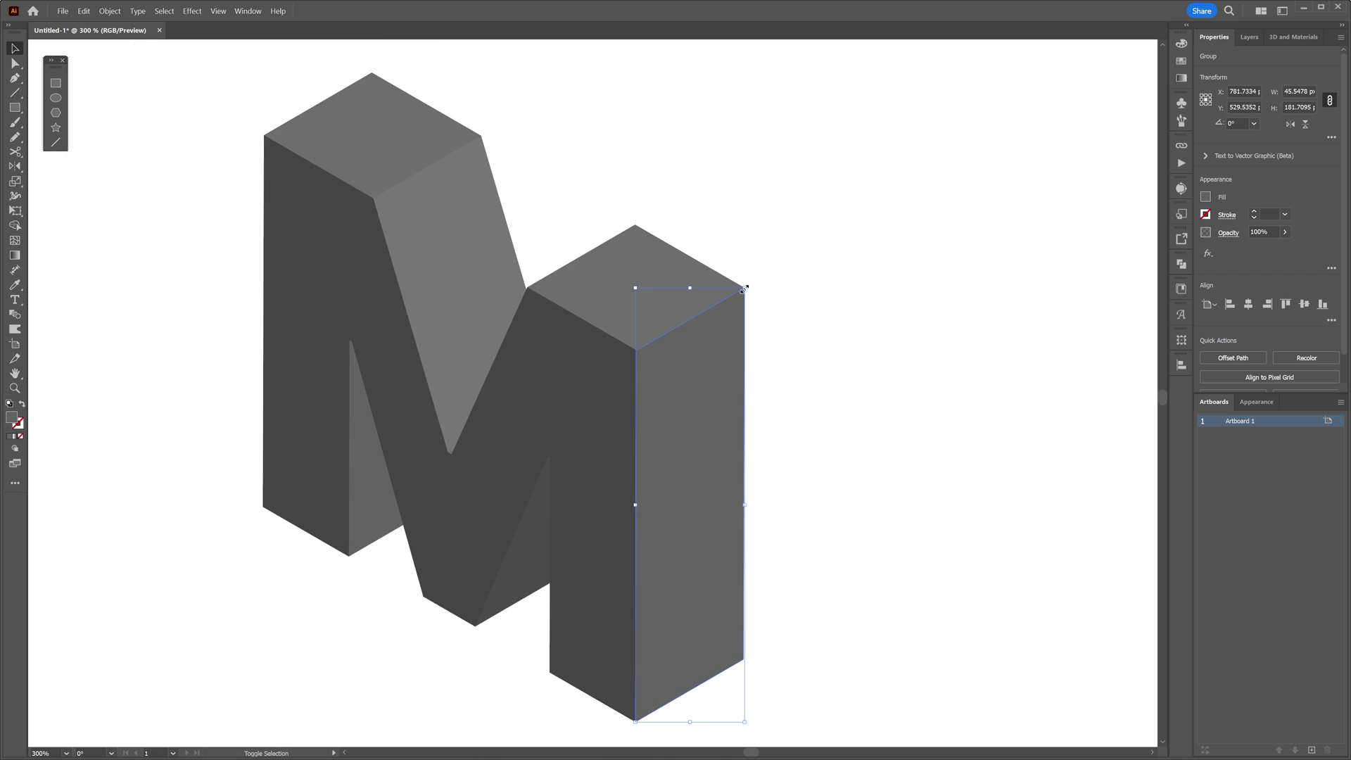
{"action": "left_click_drag", "start_coordinate": [746, 288], "coordinate": [940, 115]}
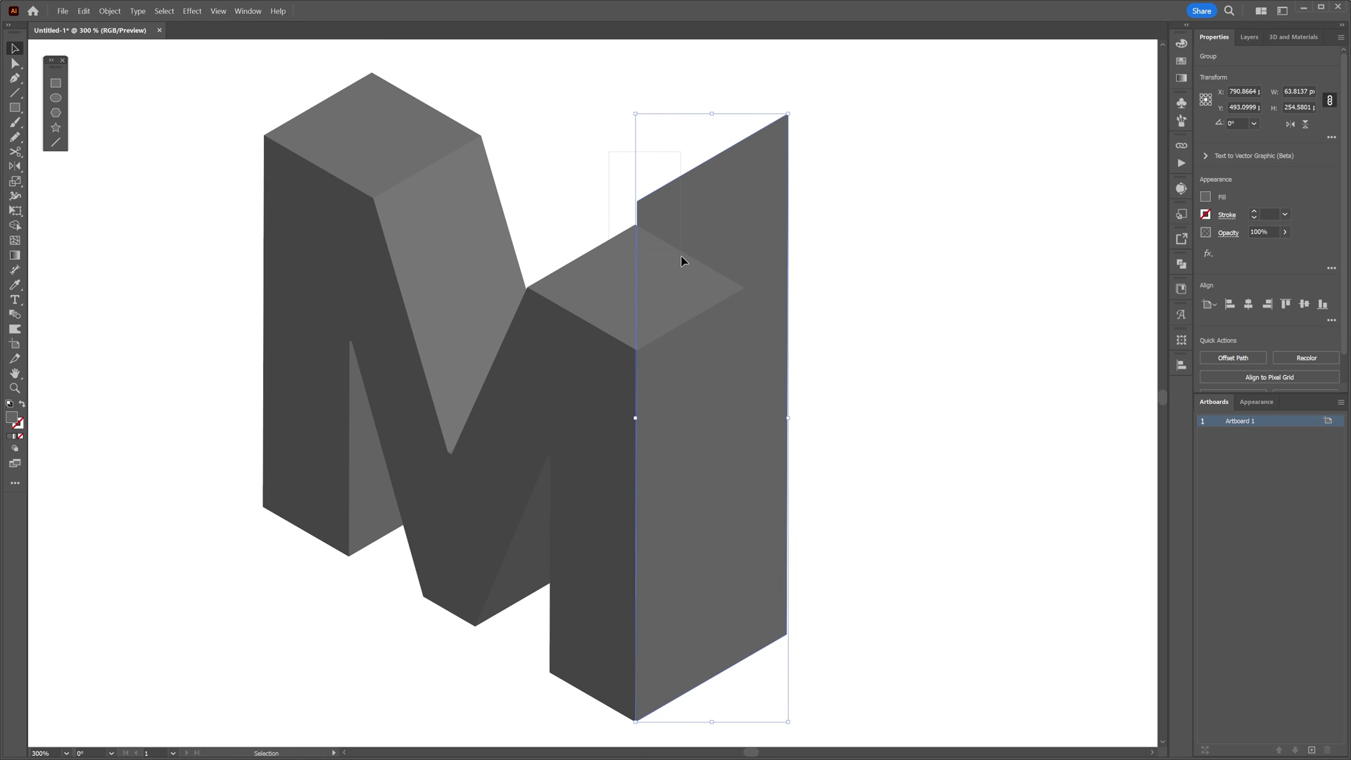
{"action": "scroll", "coordinate": [634, 227], "scroll_direction": "up", "scroll_amount": 2}
Remove the right diamond and pillar regions with Shape Builder
{"action": "left_click", "coordinate": [635, 240], "text": "shift"}
{"action": "key", "text": "shift+m"}
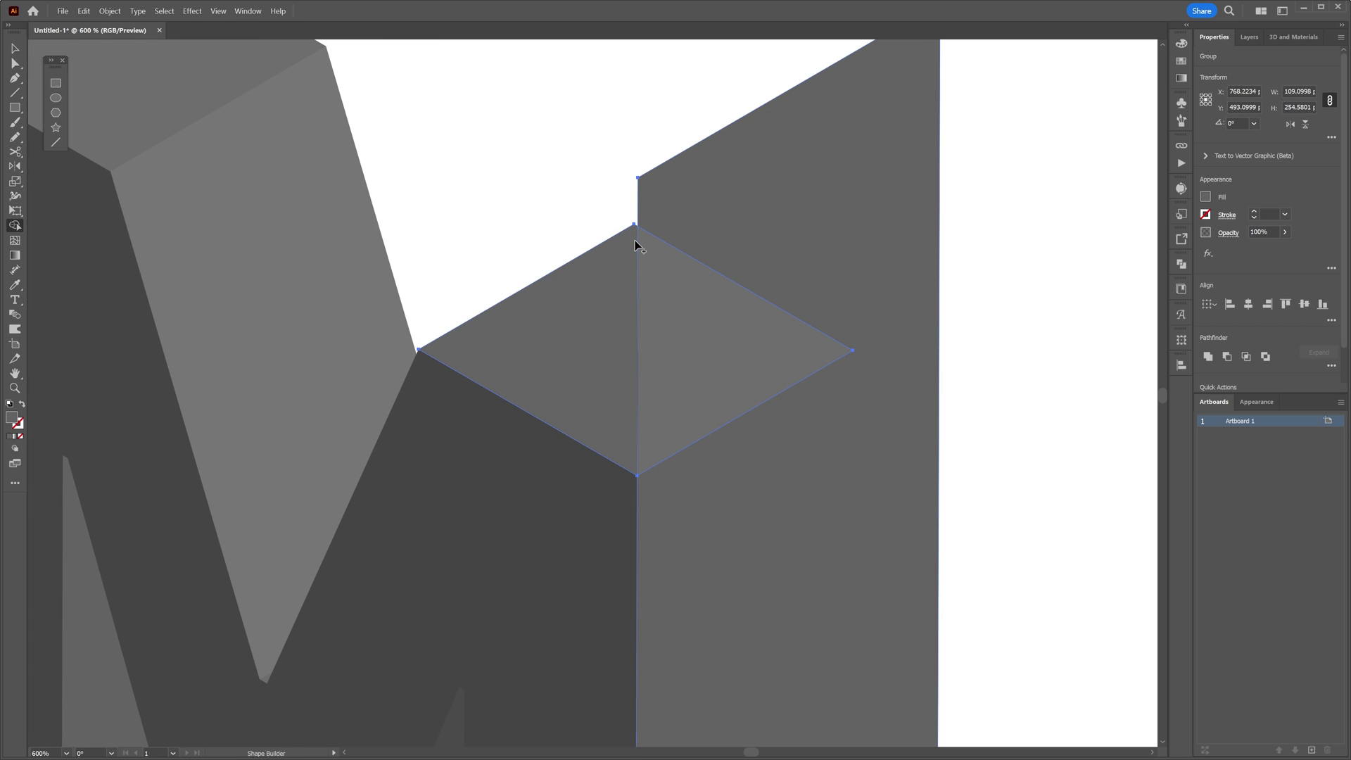
{"action": "left_click", "coordinate": [635, 239]}
{"action": "left_click_drag", "start_coordinate": [715, 310], "coordinate": [814, 160]}
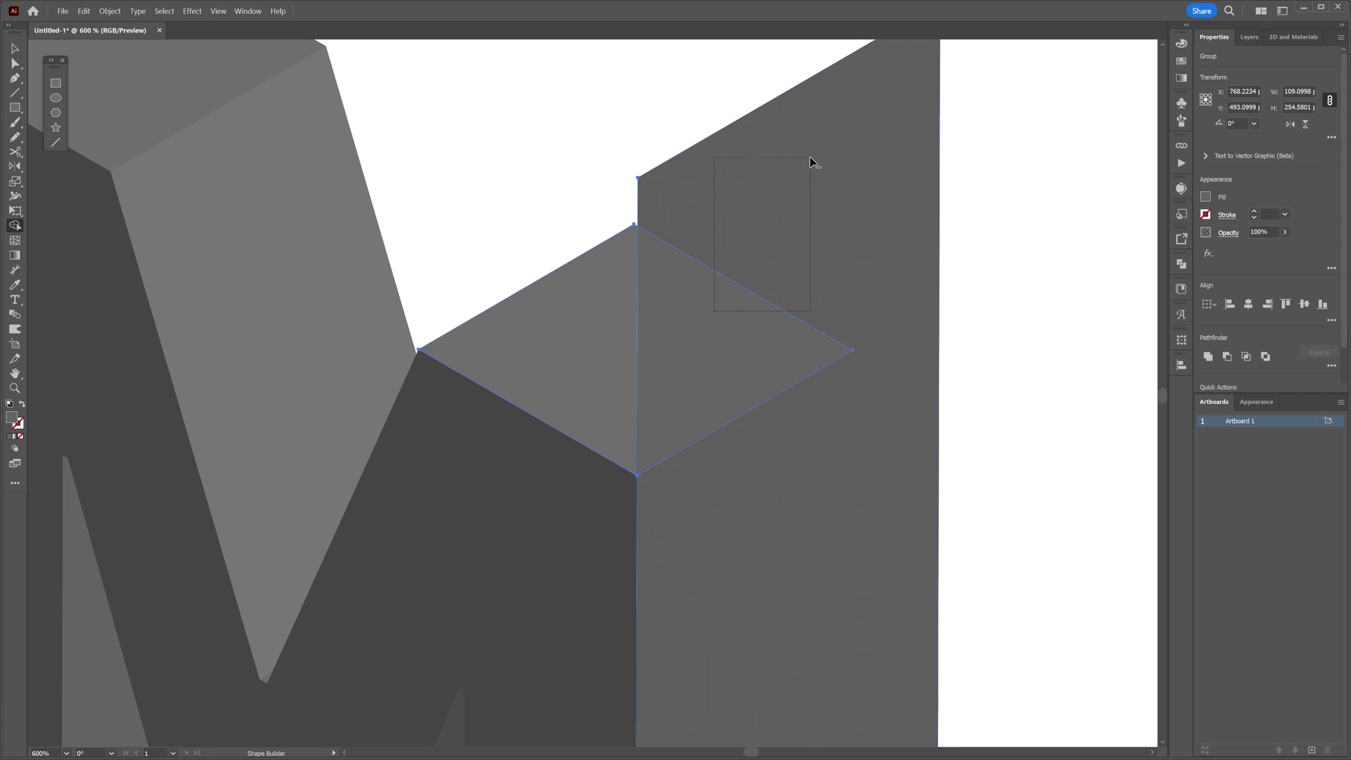
{"action": "key", "text": "v"}
{"action": "left_click", "coordinate": [764, 281]}
{"action": "scroll", "coordinate": [617, 347], "scroll_direction": "up", "scroll_amount": 7}
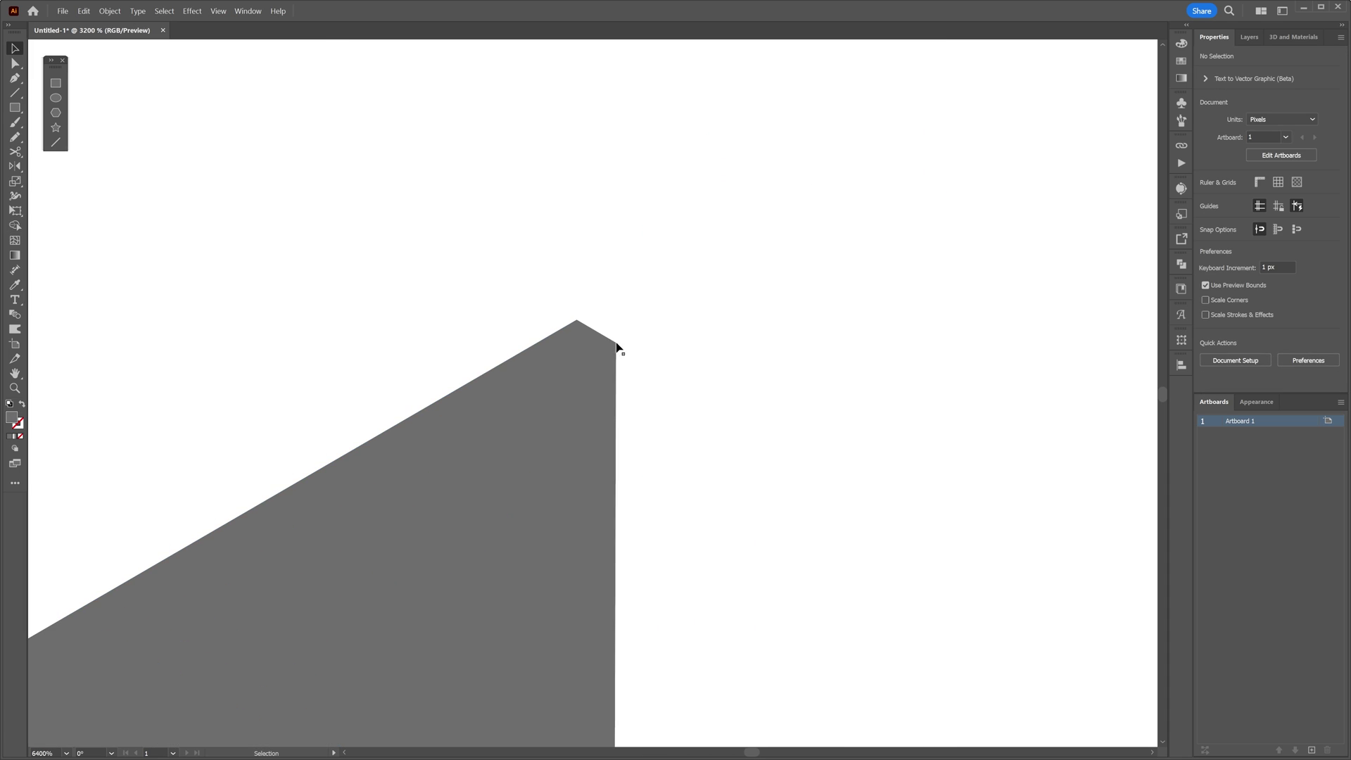
Raise the triangle's right corner anchor and remove the leftover corner triangle
{"action": "key", "text": "a"}
{"action": "left_click_drag", "start_coordinate": [616, 344], "coordinate": [619, 304]}
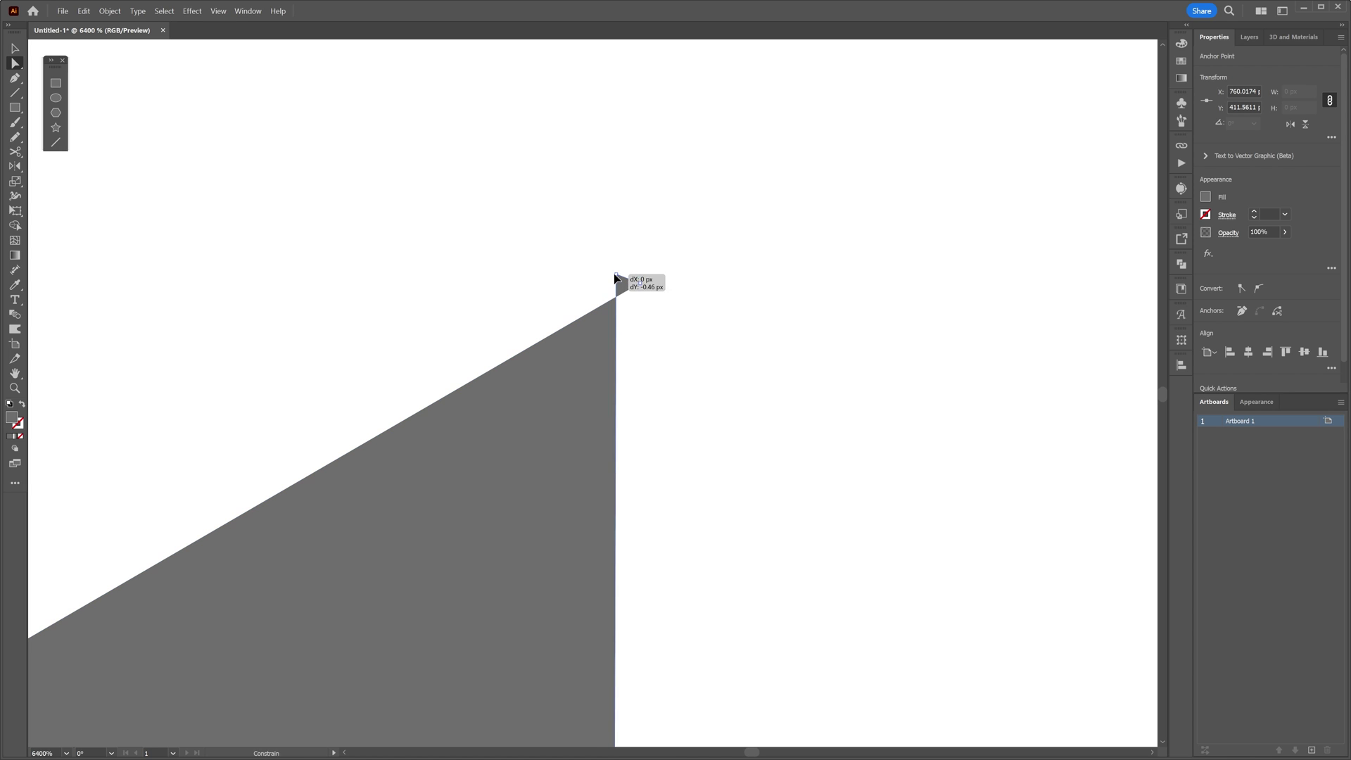
{"action": "key", "text": "v"}
{"action": "key", "text": "ctrl+a"}
{"action": "key", "text": "shift+m"}
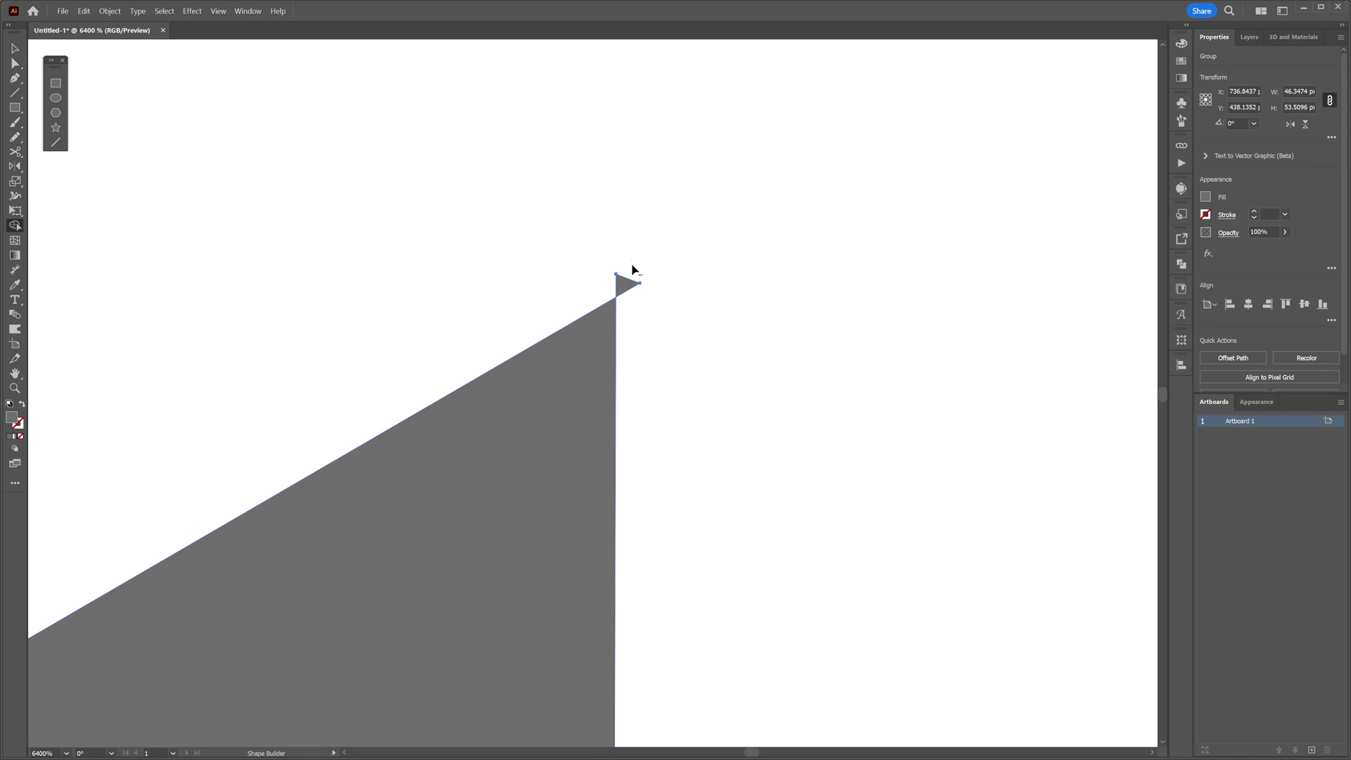
{"action": "left_click", "coordinate": [632, 280], "text": "alt"}
{"action": "key", "text": "v"}
{"action": "key", "text": "ctrl+shift+a"}
{"action": "key", "text": "ctrl+0"}
Reflect a vertical copy of the half-M across the pillar's cut edge
{"action": "left_click", "coordinate": [408, 225]}
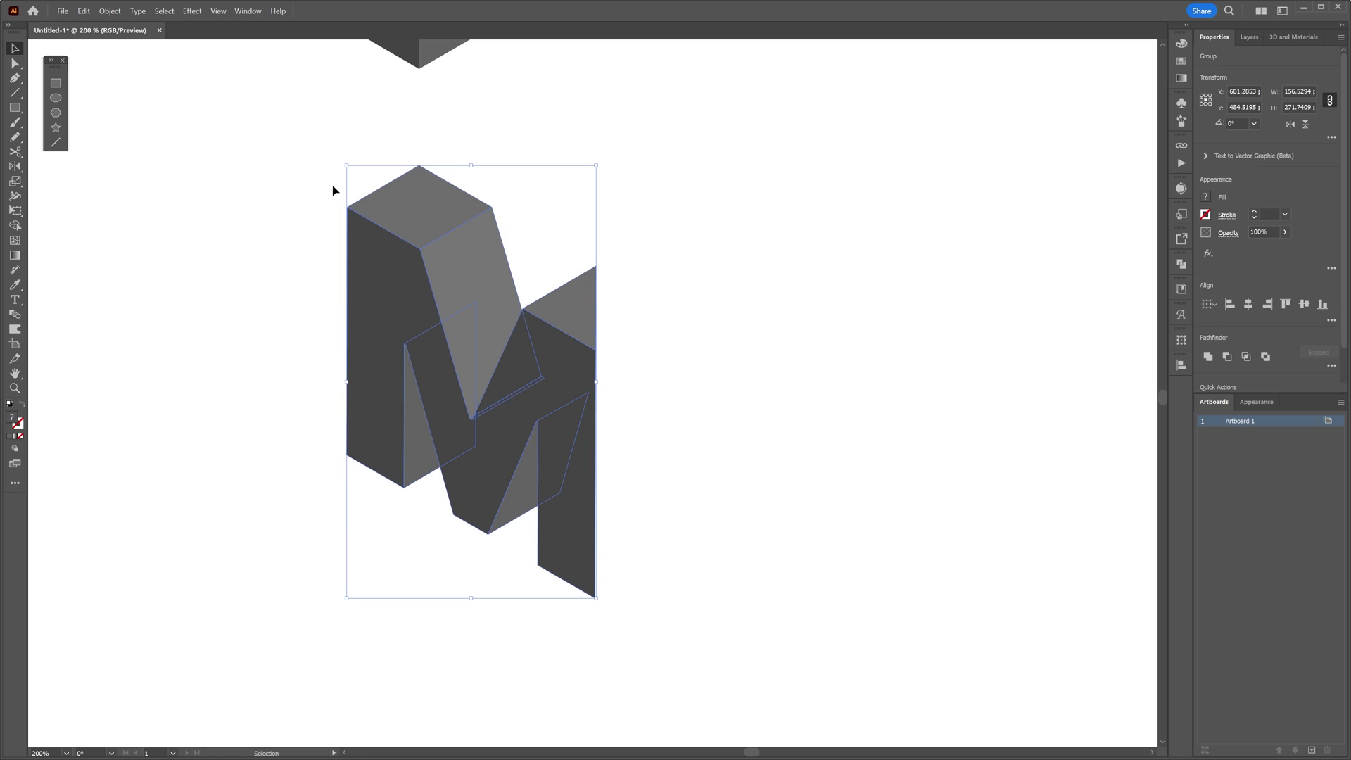
{"action": "scroll", "coordinate": [618, 300], "scroll_direction": "up", "scroll_amount": 1, "text": "alt"}
{"action": "left_click_drag", "start_coordinate": [15, 166], "coordinate": [79, 185]}
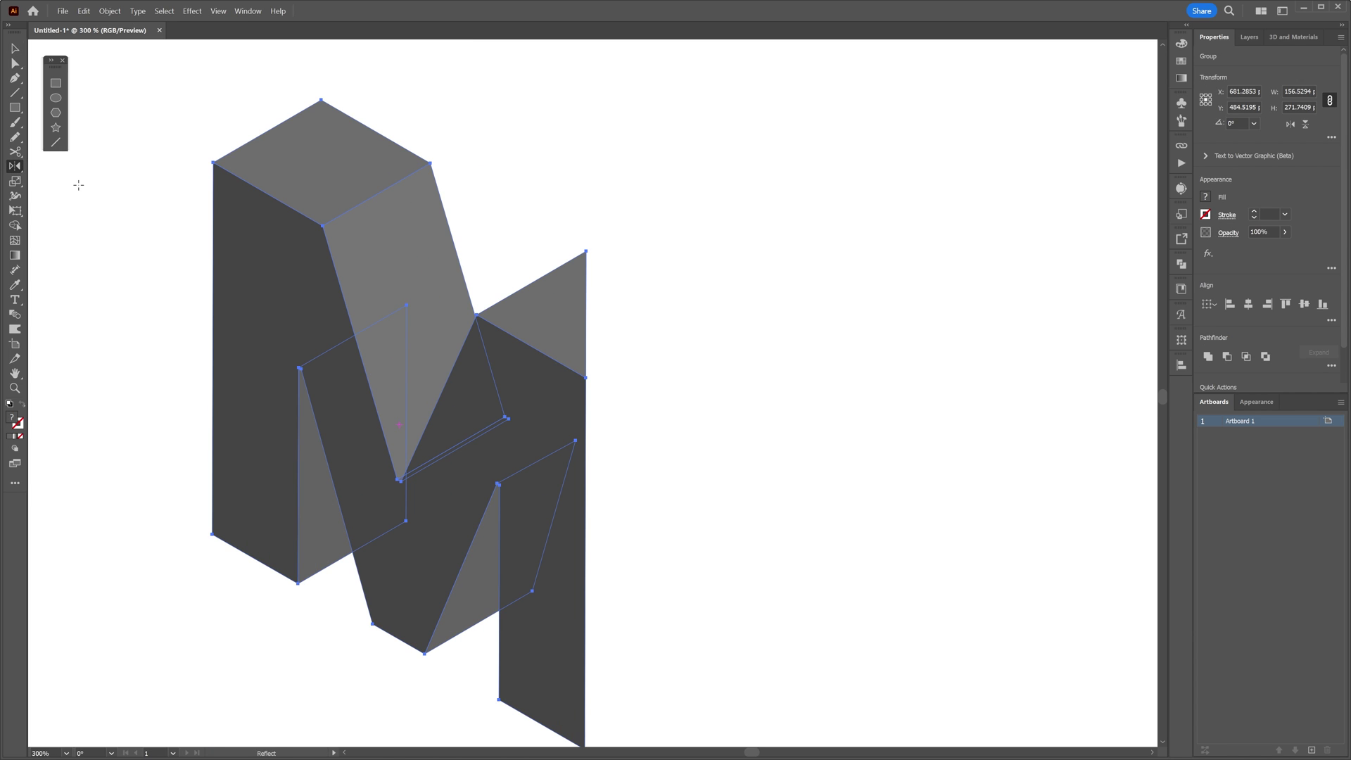
{"action": "scroll", "coordinate": [604, 228], "scroll_direction": "up", "scroll_amount": 1, "text": "alt"}
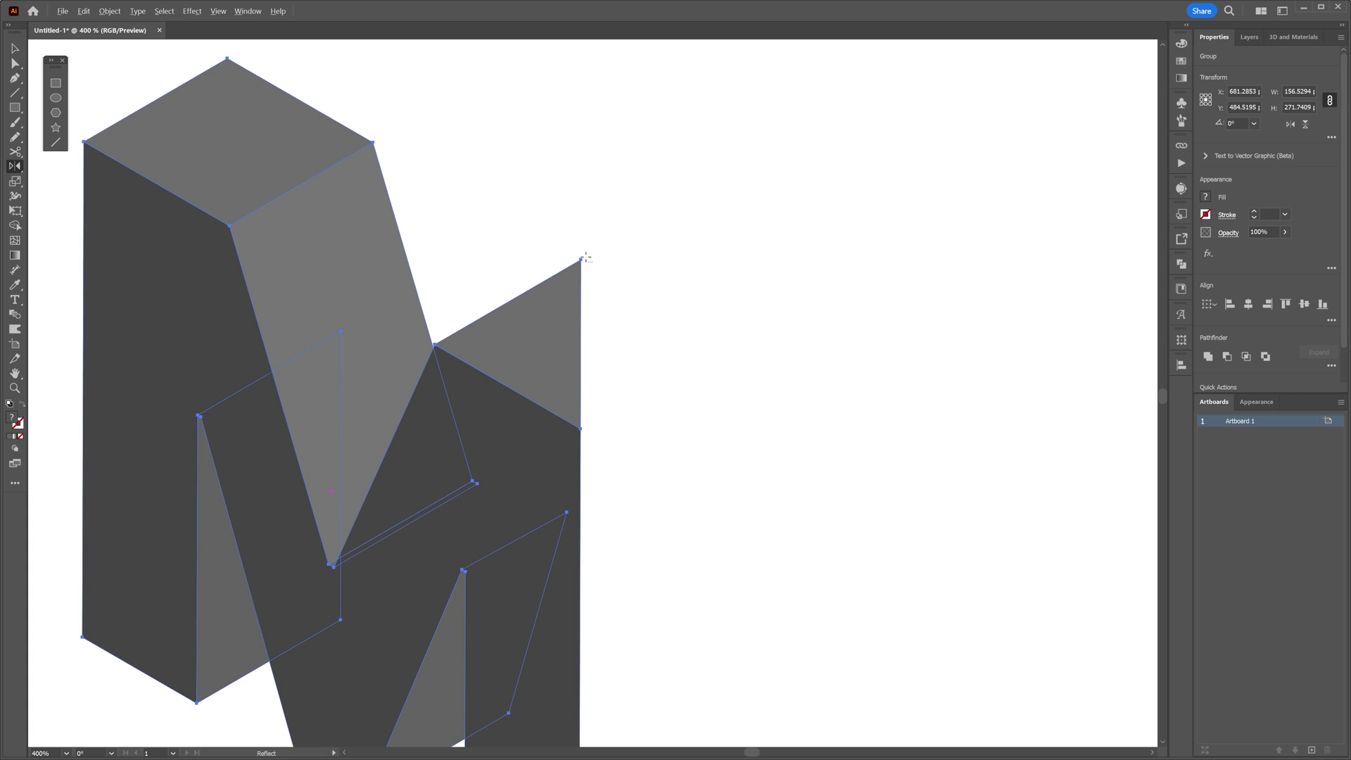
{"action": "left_click", "coordinate": [581, 259], "text": "alt"}
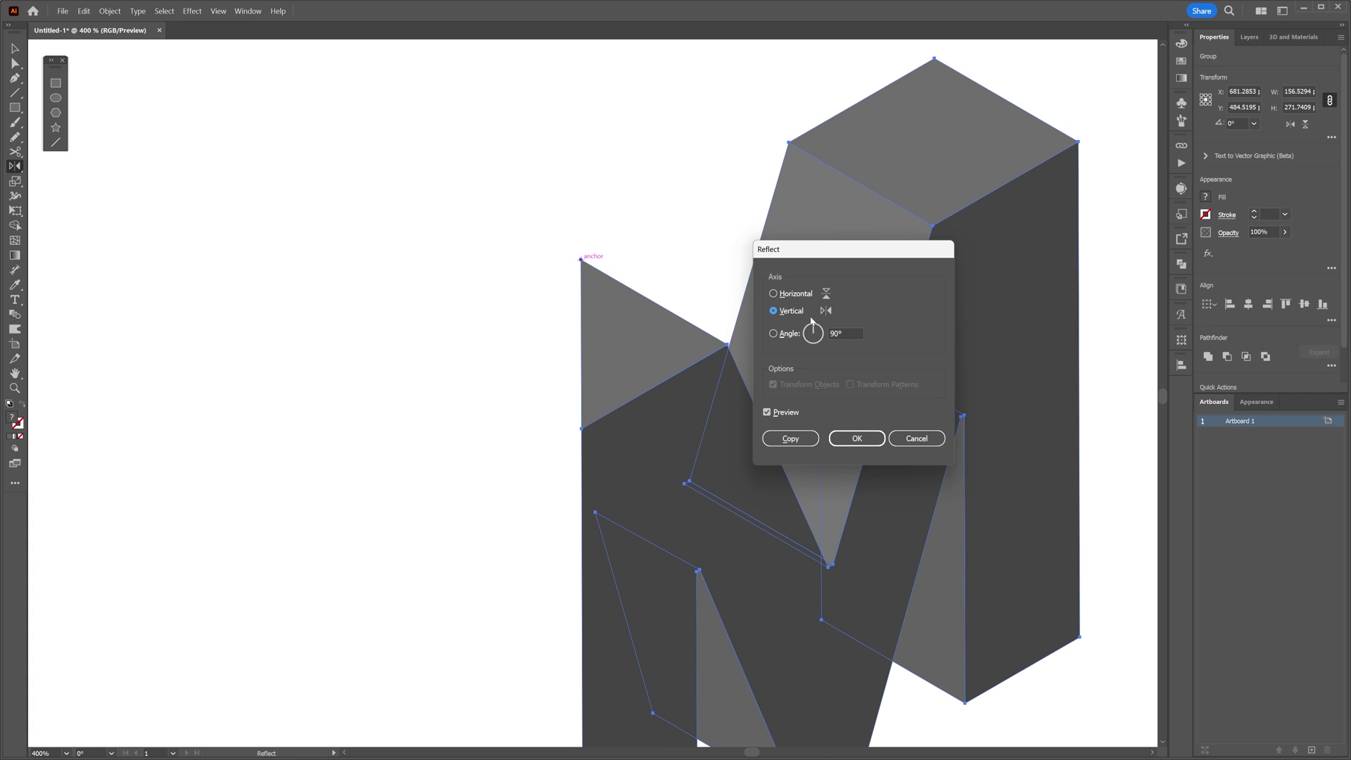
{"action": "left_click", "coordinate": [790, 438]}
{"action": "scroll", "coordinate": [651, 236], "scroll_direction": "down", "scroll_amount": 3}
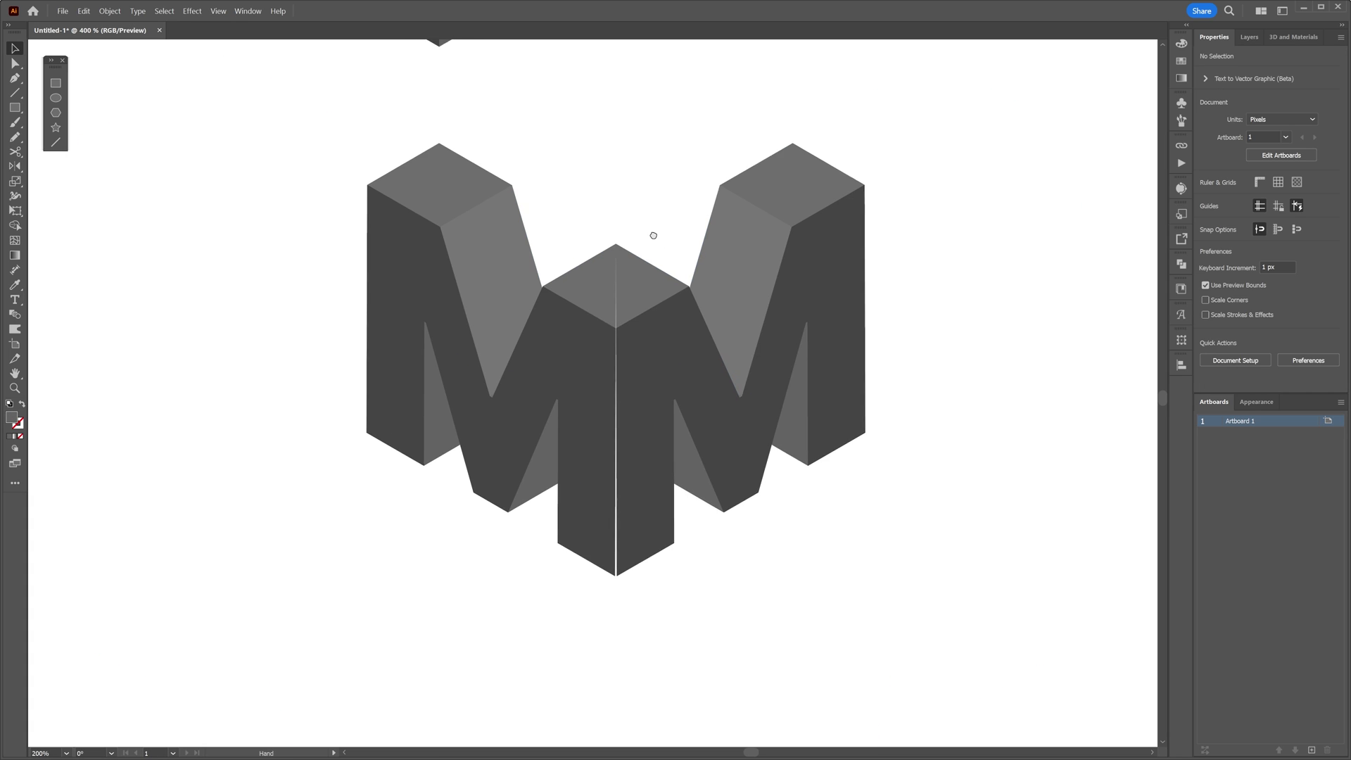
{"action": "key", "text": "v"}
{"action": "scroll", "coordinate": [620, 291], "scroll_direction": "up", "scroll_amount": 2}
{"action": "scroll", "coordinate": [612, 347], "scroll_direction": "up", "scroll_amount": 2, "text": "alt"}
{"action": "scroll", "coordinate": [558, 542], "scroll_direction": "down", "scroll_amount": 3}
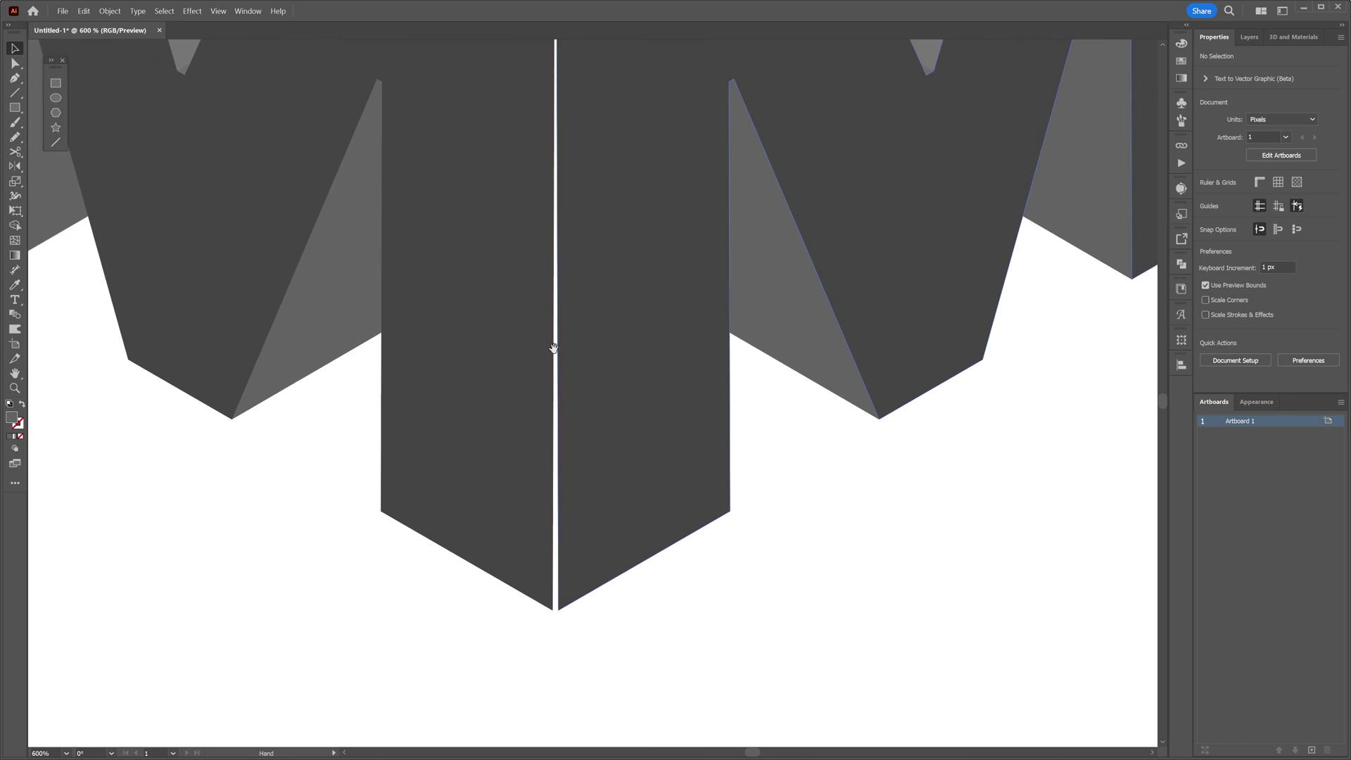
{"action": "scroll", "coordinate": [560, 444], "scroll_direction": "up", "scroll_amount": 2, "text": "alt"}
{"action": "scroll", "coordinate": [563, 526], "scroll_direction": "down", "scroll_amount": 1, "text": "alt"}
{"action": "scroll", "coordinate": [616, 416], "scroll_direction": "down", "scroll_amount": 1, "text": "alt"}
{"action": "scroll", "coordinate": [615, 416], "scroll_direction": "down", "scroll_amount": 1, "text": "alt"}
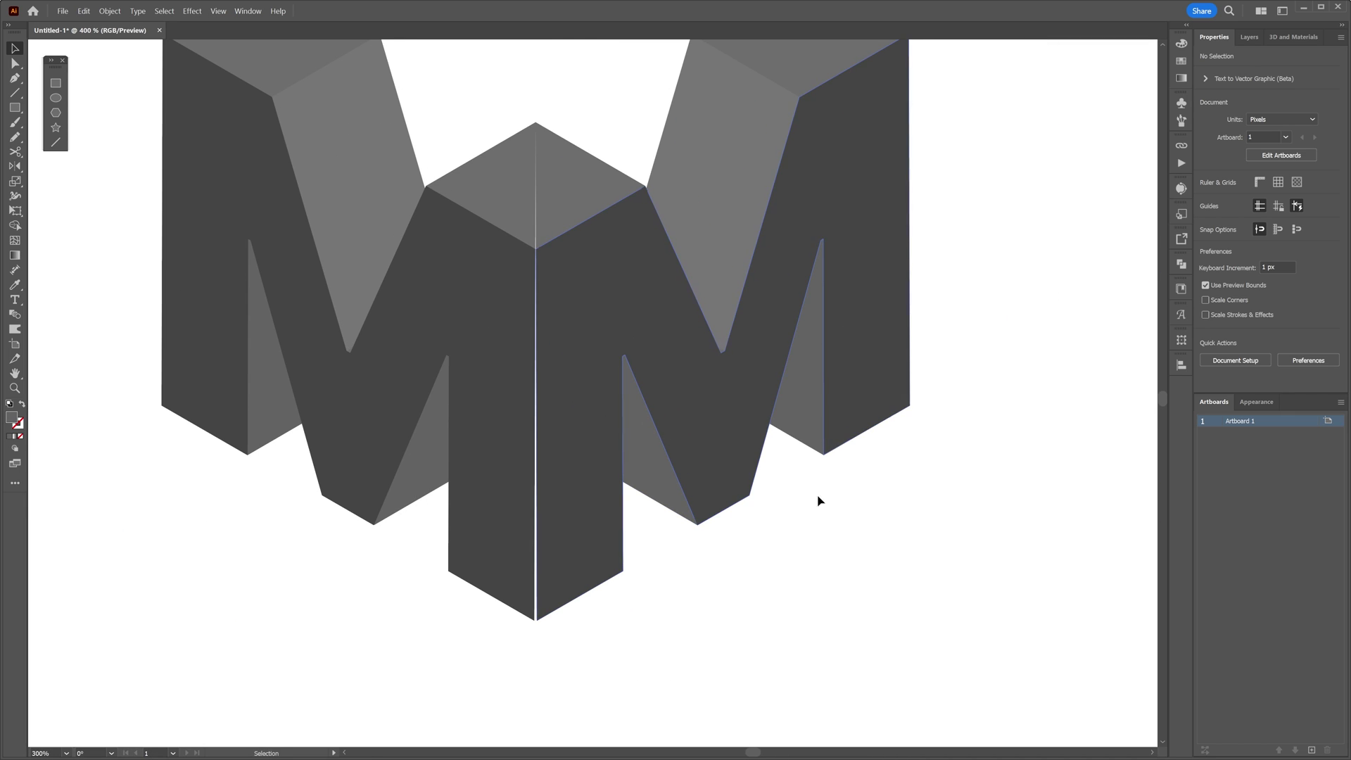
Delete the mirrored right half and draw a tall rectangle from the M's corner anchor
{"action": "left_click", "coordinate": [818, 497]}
{"action": "key", "text": "Delete"}
{"action": "scroll", "coordinate": [737, 249], "scroll_direction": "up", "scroll_amount": 1}
{"action": "scroll", "coordinate": [163, 68], "scroll_direction": "left", "scroll_amount": 1}
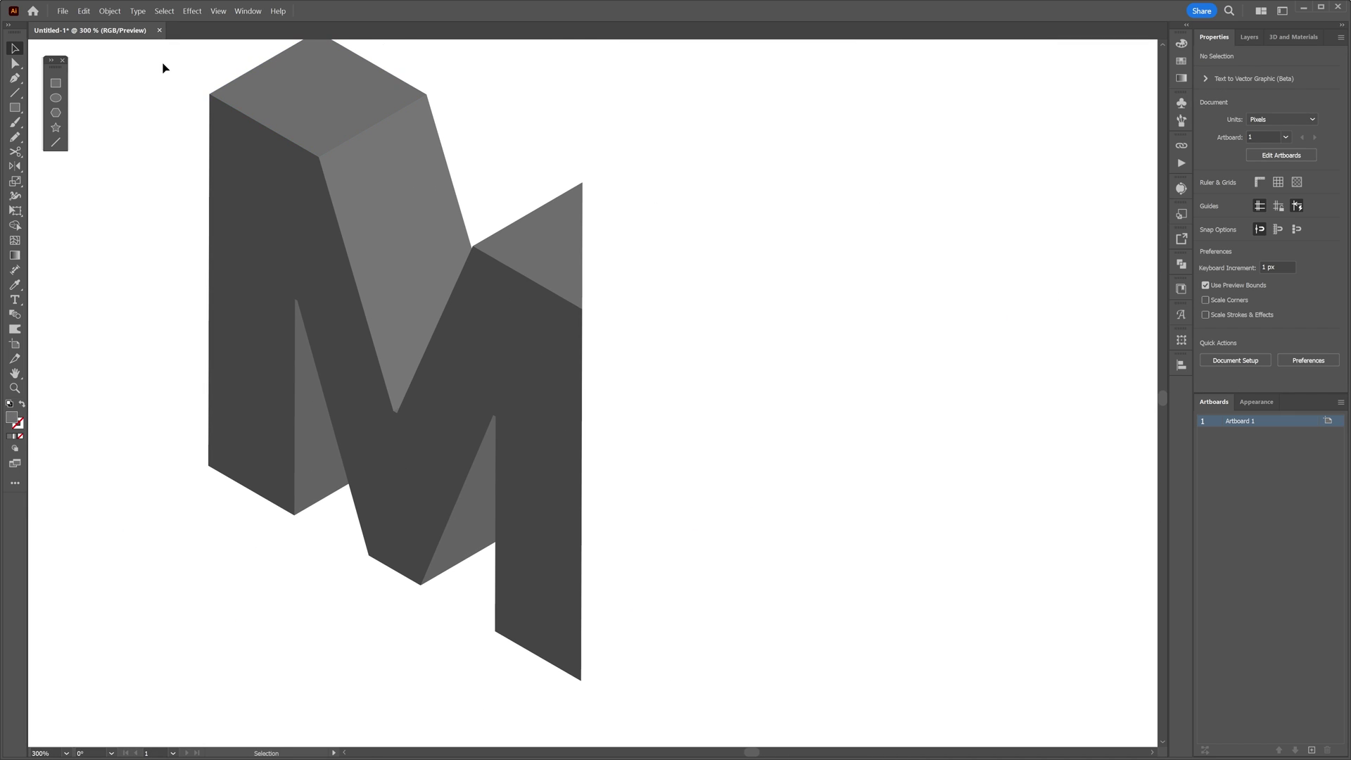
{"action": "left_click", "coordinate": [62, 88]}
{"action": "scroll", "coordinate": [739, 190], "scroll_direction": "down", "scroll_amount": 1}
{"action": "scroll", "coordinate": [613, 612], "scroll_direction": "up", "scroll_amount": 3, "text": "alt"}
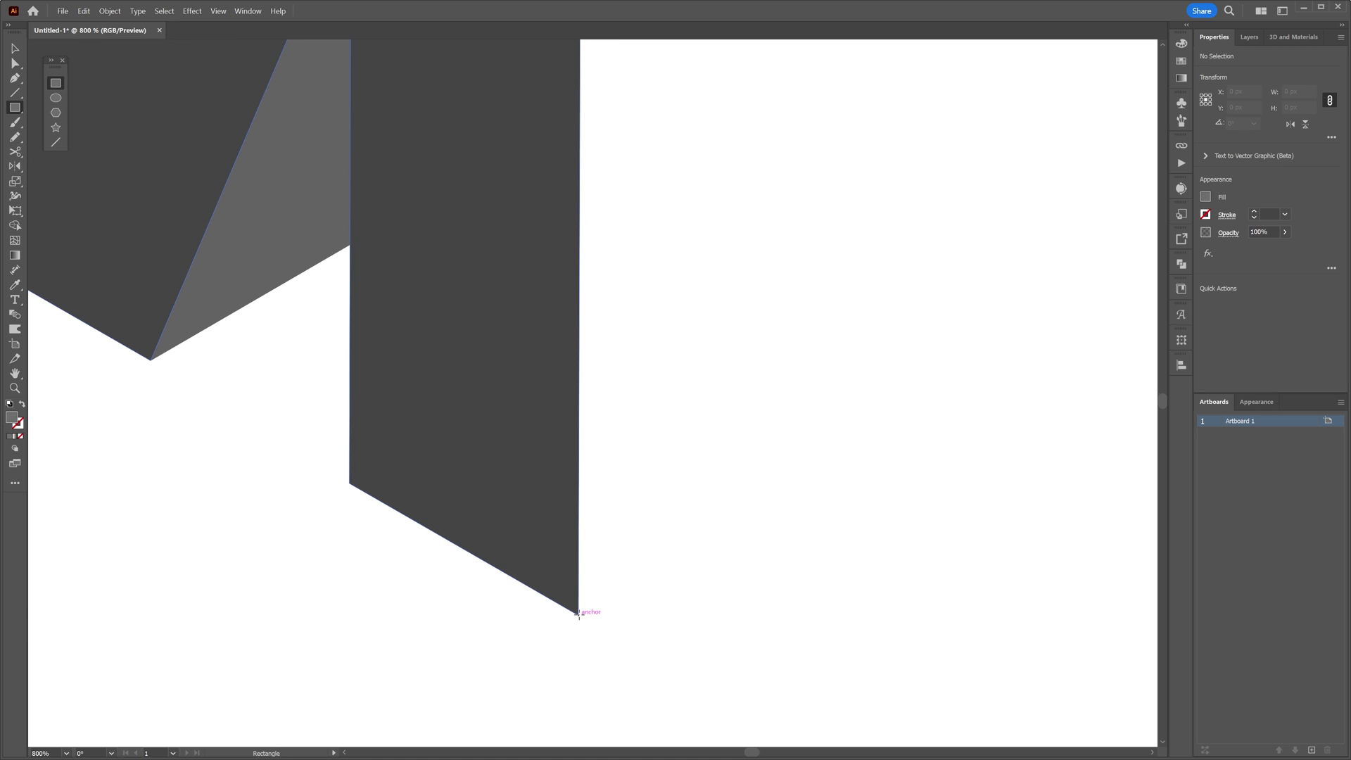
{"action": "left_click_drag", "start_coordinate": [578, 612], "coordinate": [768, 157]}
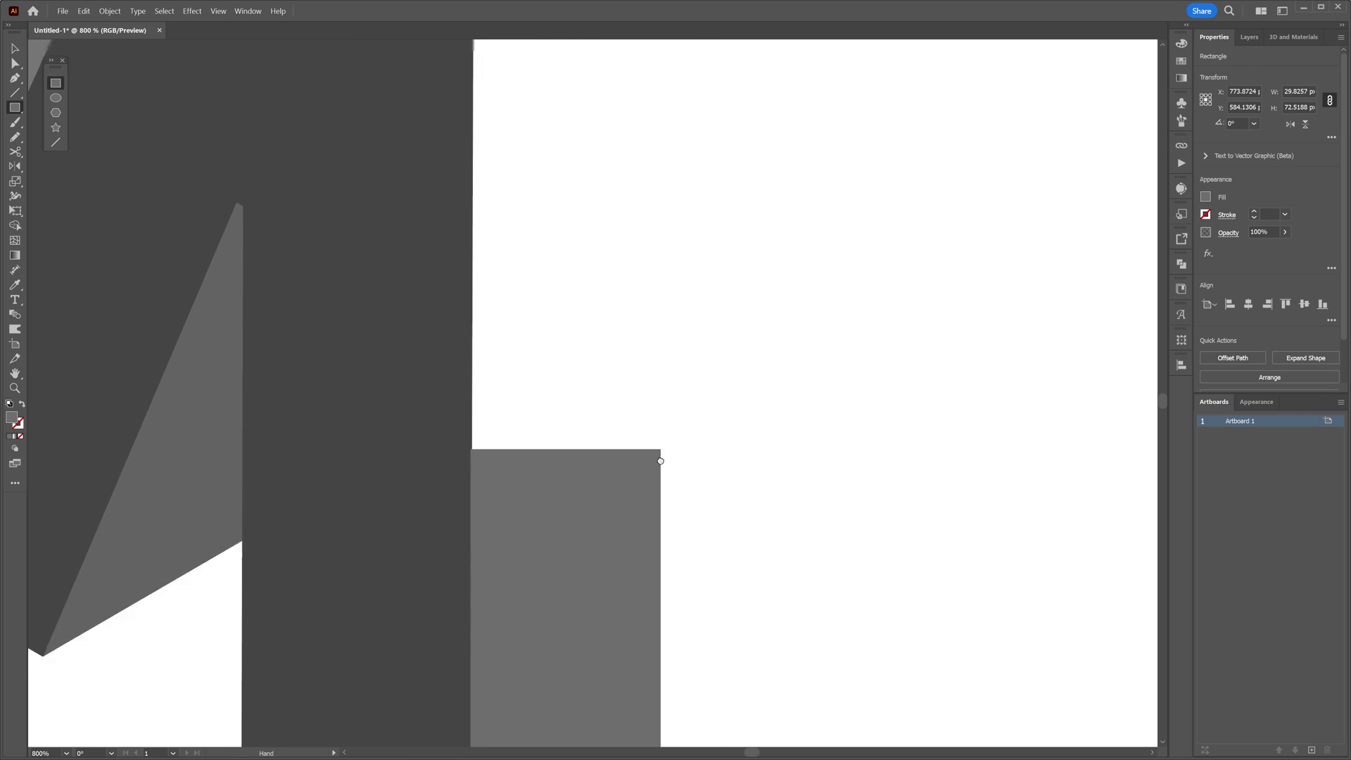
{"action": "scroll", "coordinate": [661, 455], "scroll_direction": "down", "scroll_amount": 2}
{"action": "mouse_move", "coordinate": [620, 468]}
{"action": "left_mouse_down"}
{"action": "mouse_move", "coordinate": [618, 151]}
{"action": "mouse_move", "coordinate": [594, 382]}
{"action": "mouse_move", "coordinate": [597, 238]}
{"action": "left_mouse_up"}
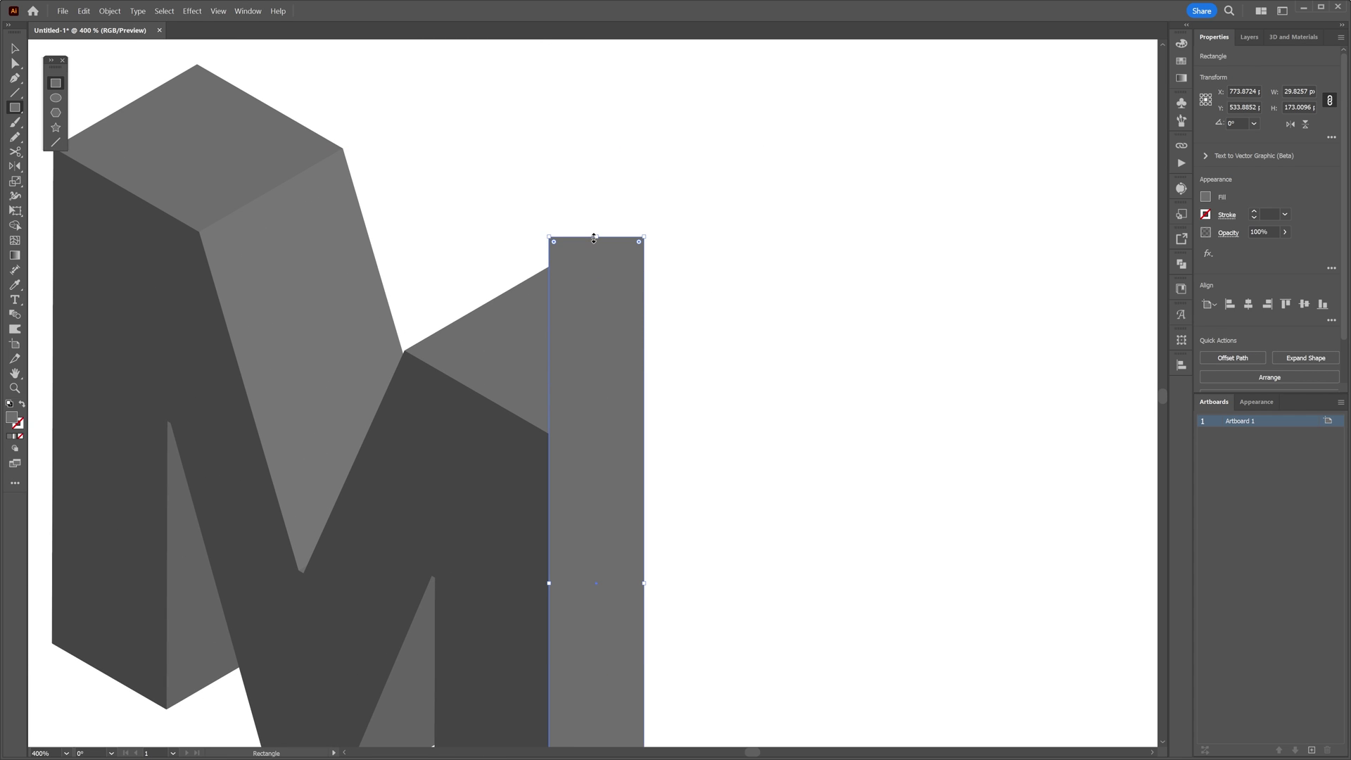
{"action": "key", "text": "v"}
Select the M with the rectangle and erase the region right of the vertical cut
{"action": "left_click", "coordinate": [481, 516], "text": "shift"}
{"action": "scroll", "coordinate": [556, 440], "scroll_direction": "up", "scroll_amount": 5}
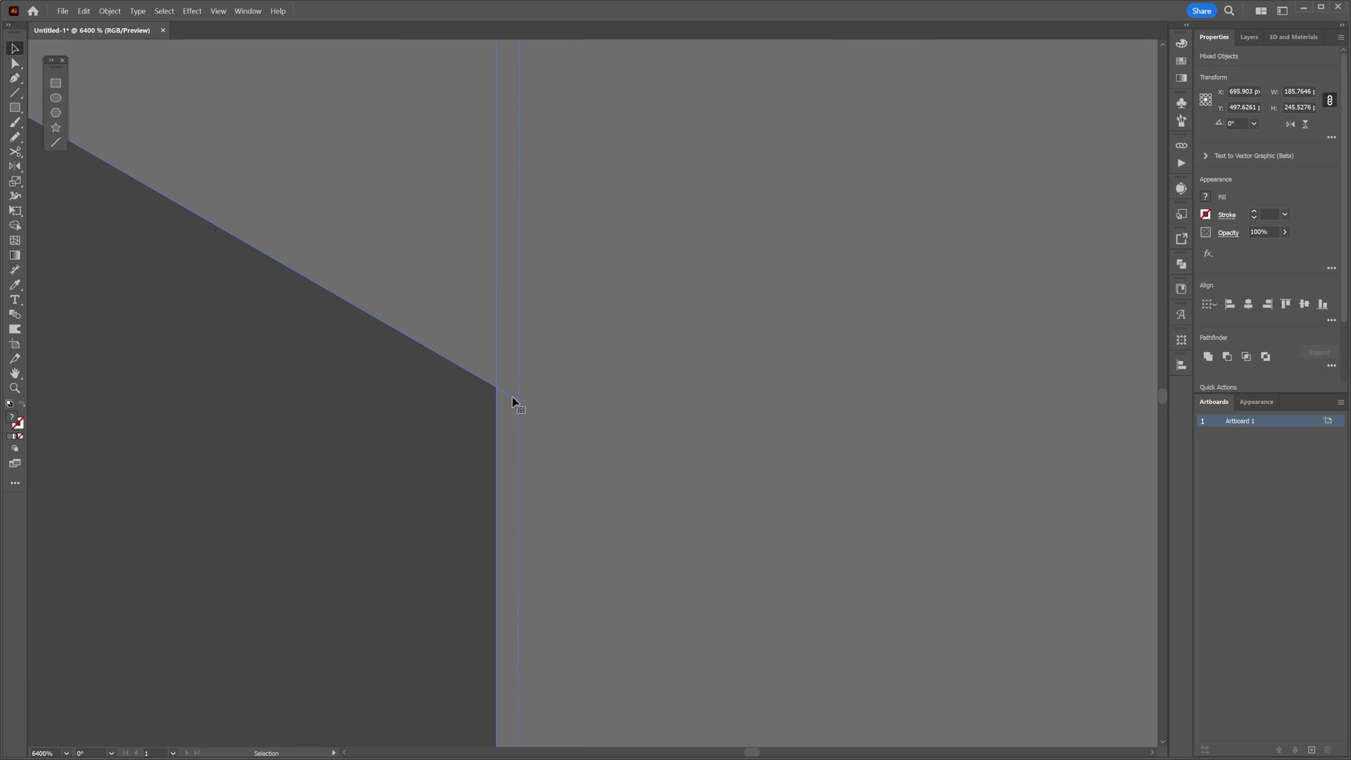
{"action": "scroll", "coordinate": [519, 418], "scroll_direction": "down", "scroll_amount": 1}
{"action": "key", "text": "shift+m"}
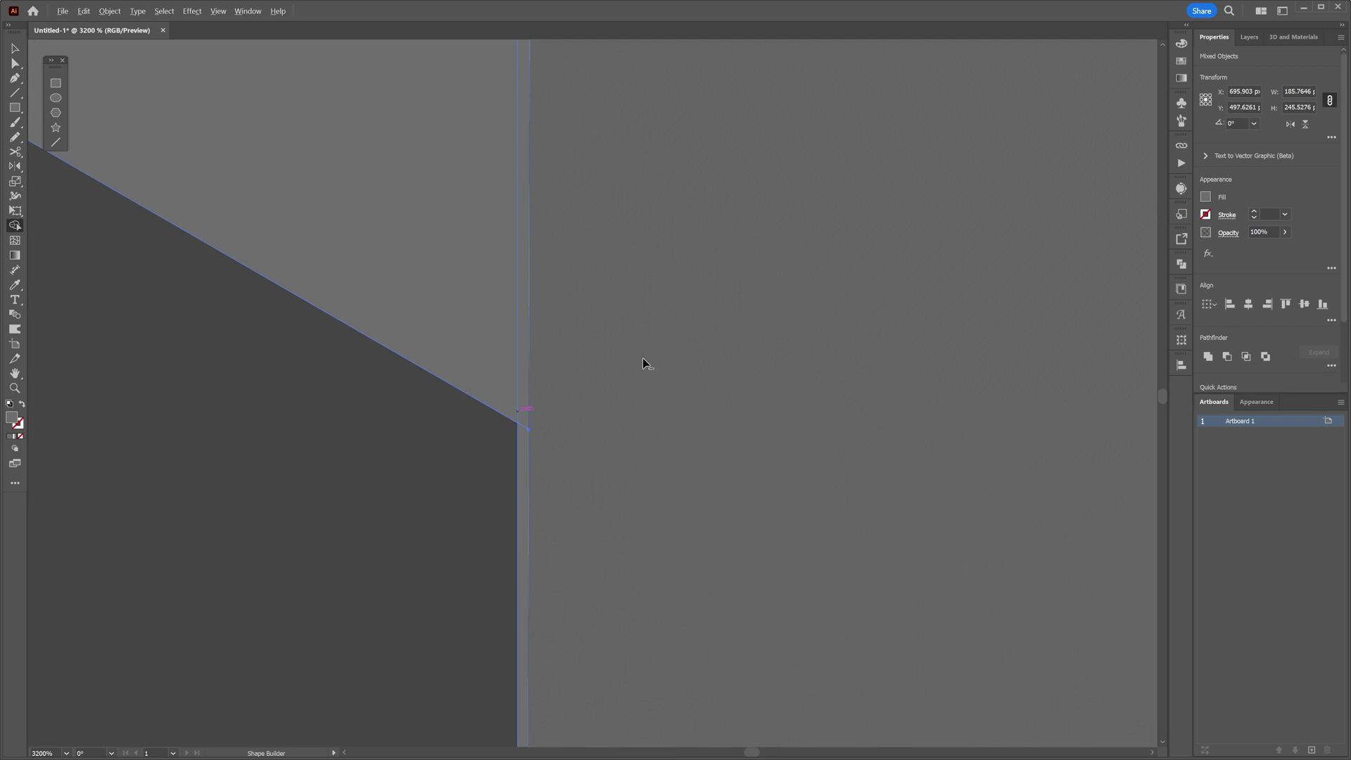
{"action": "mouse_move", "coordinate": [643, 358]}
{"action": "left_mouse_down"}
{"action": "mouse_move", "coordinate": [533, 449]}
{"action": "mouse_move", "coordinate": [546, 458]}
{"action": "left_mouse_up"}
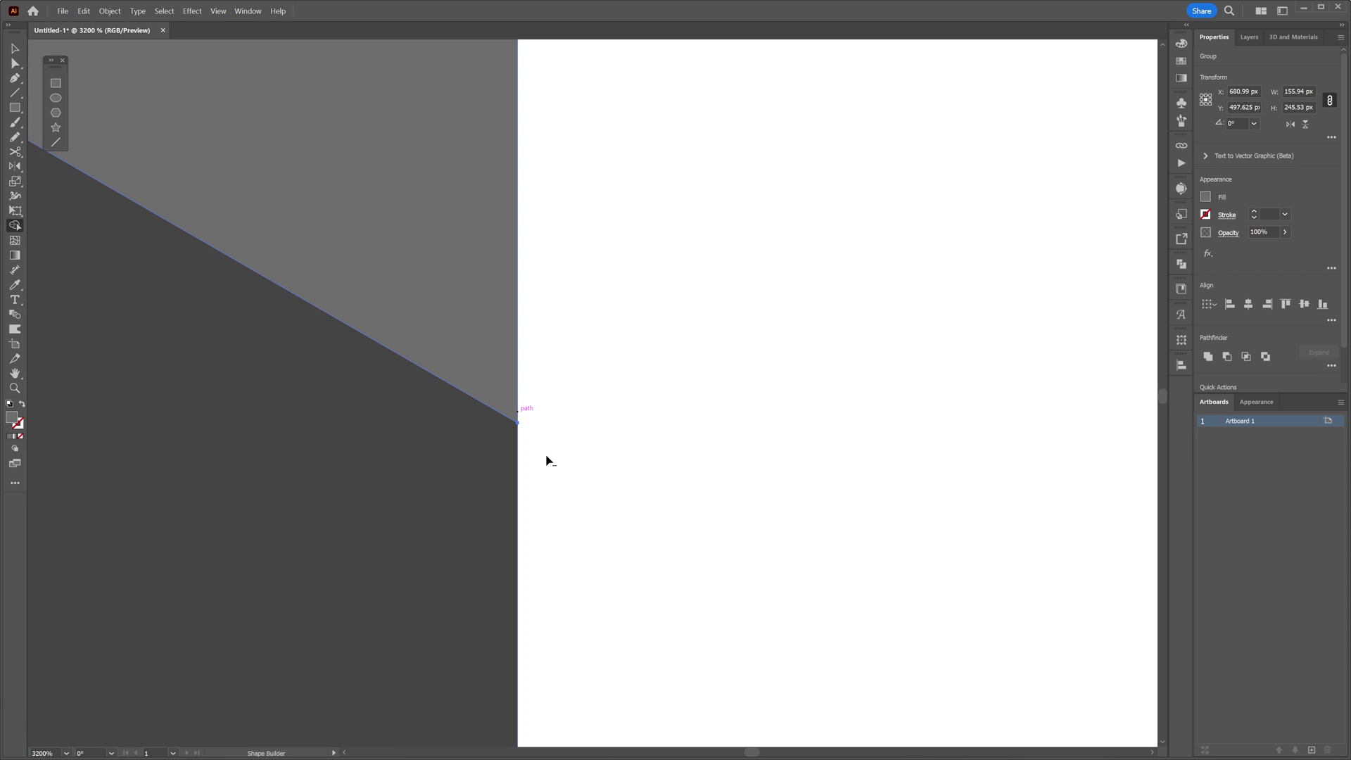
{"action": "key", "text": "v"}
{"action": "scroll", "coordinate": [623, 422], "scroll_direction": "down", "scroll_amount": 8}
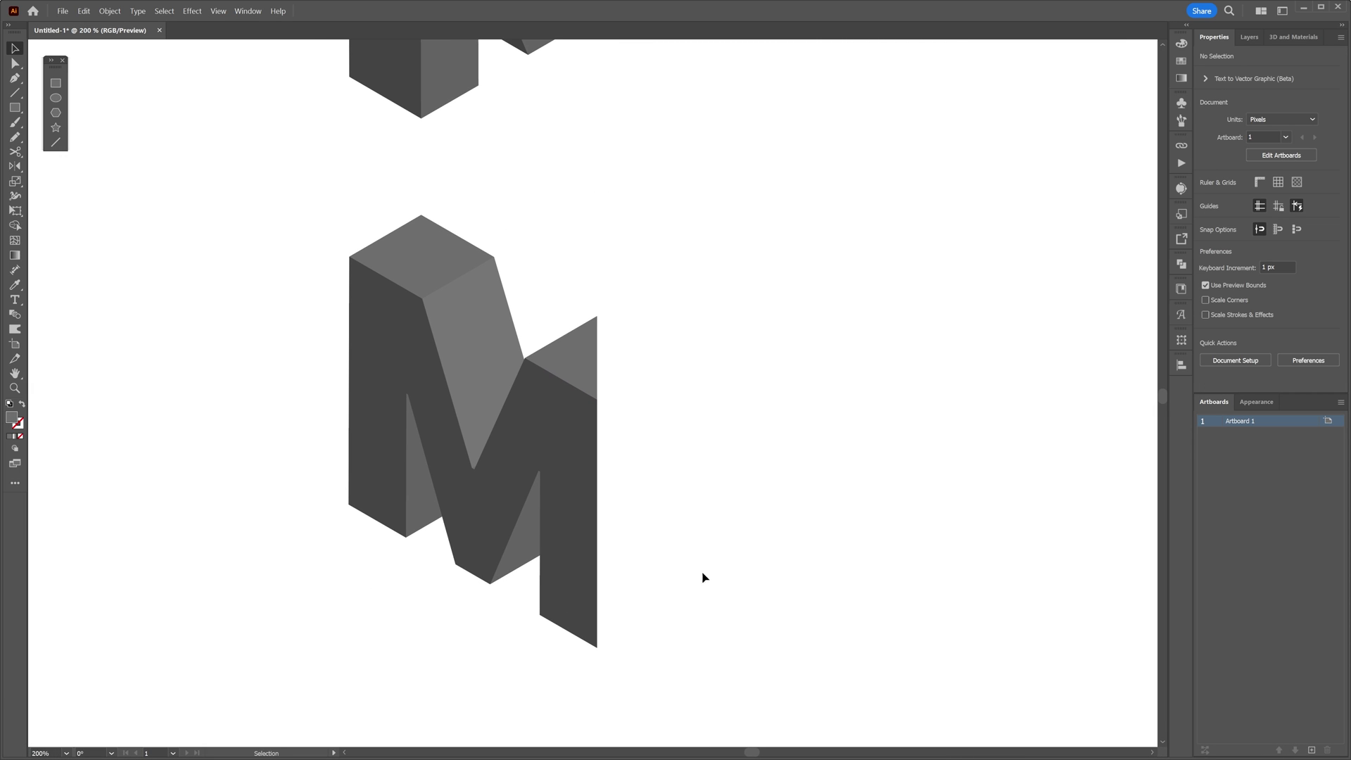
Reflect a vertical copy of the trimmed half-M across its right-edge anchor
{"action": "left_click", "coordinate": [577, 348]}
{"action": "scroll", "coordinate": [609, 361], "scroll_direction": "up", "scroll_amount": 1}
{"action": "left_click", "coordinate": [15, 165]}
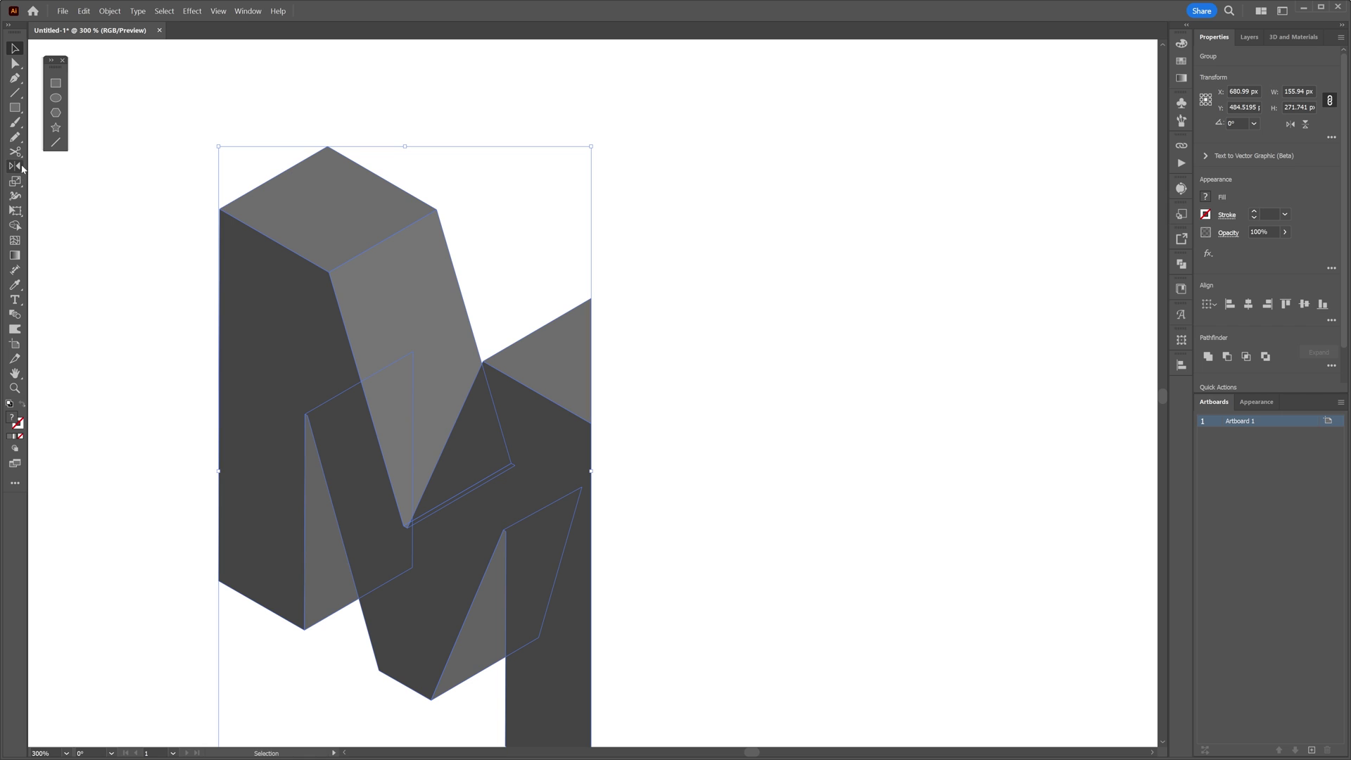
{"action": "left_click", "coordinate": [591, 299], "text": "alt"}
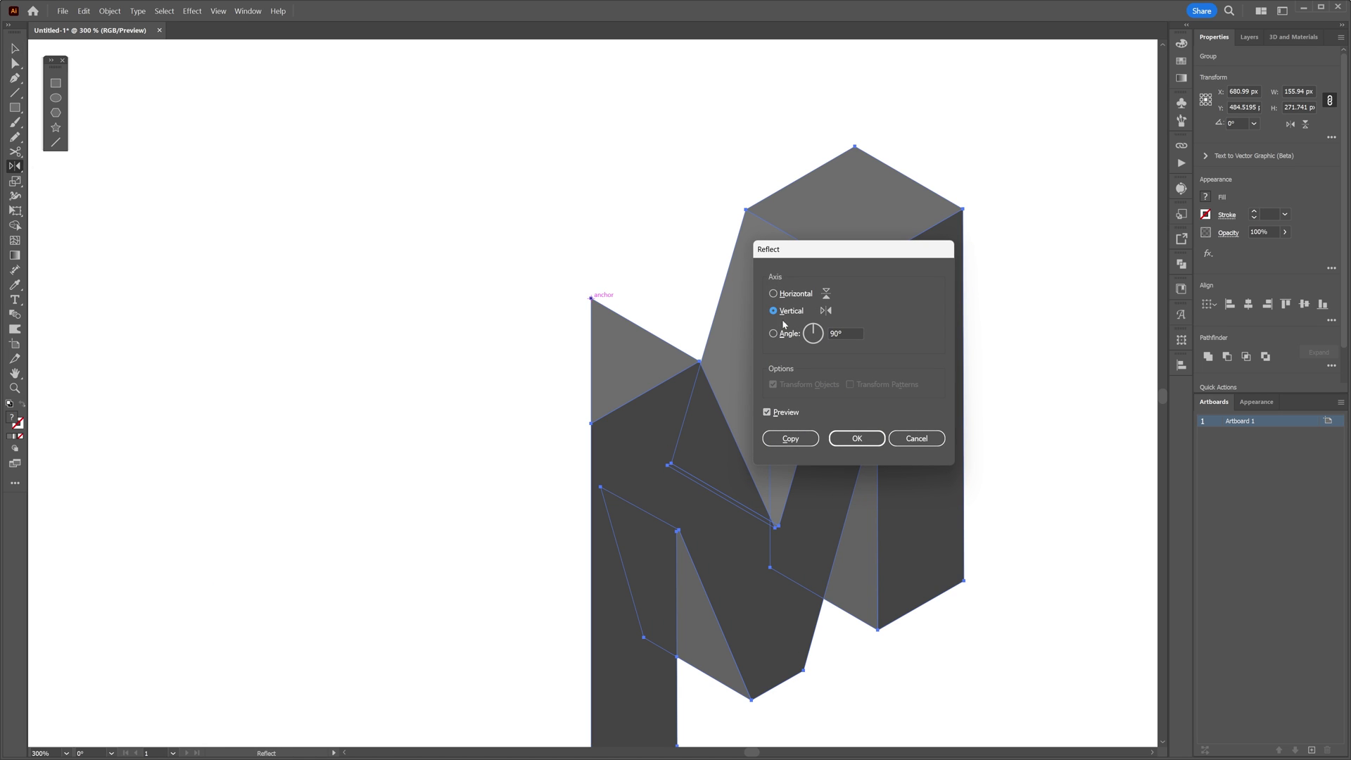
{"action": "left_click", "coordinate": [790, 438]}
{"action": "key", "text": "v"}
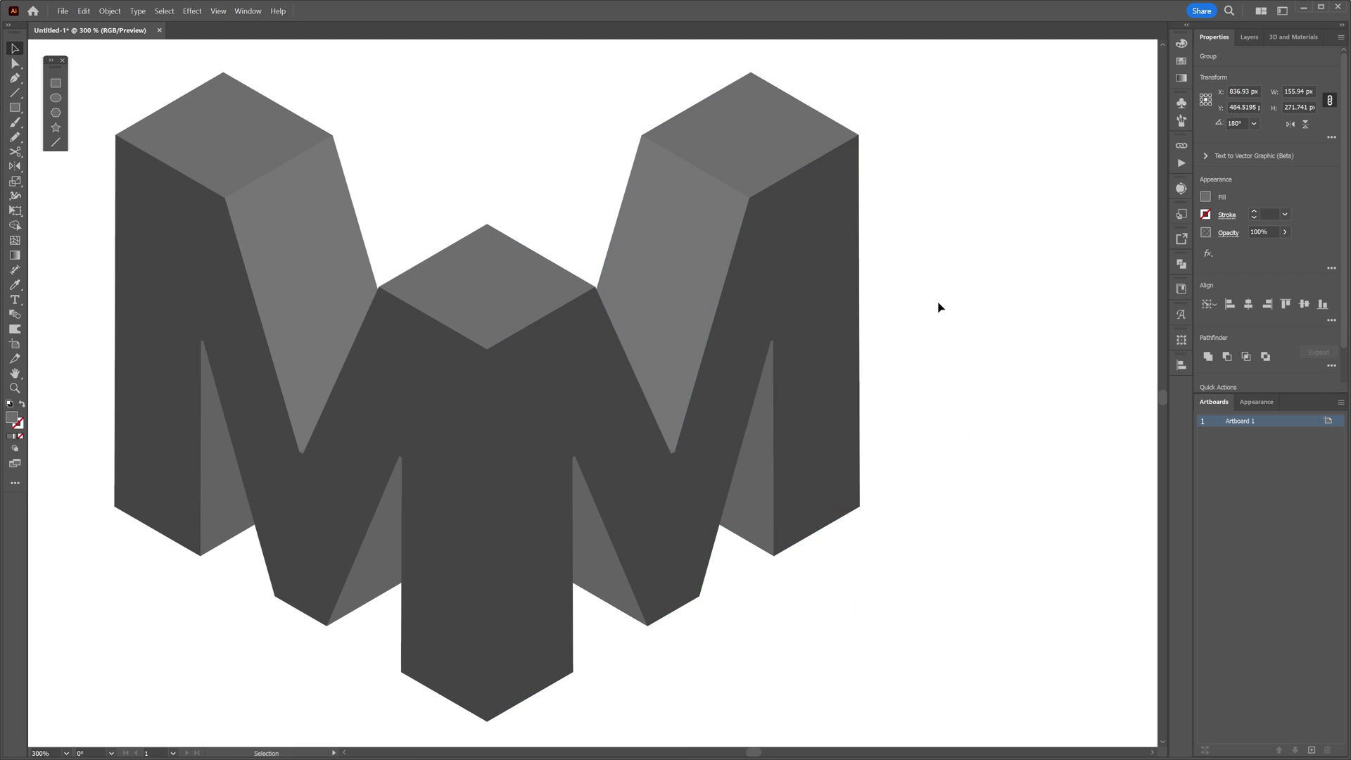
Recolour the mirrored right half with the light grey sampled from the left half
{"action": "left_click", "coordinate": [939, 307]}
{"action": "left_click_drag", "start_coordinate": [920, 299], "coordinate": [1015, 311]}
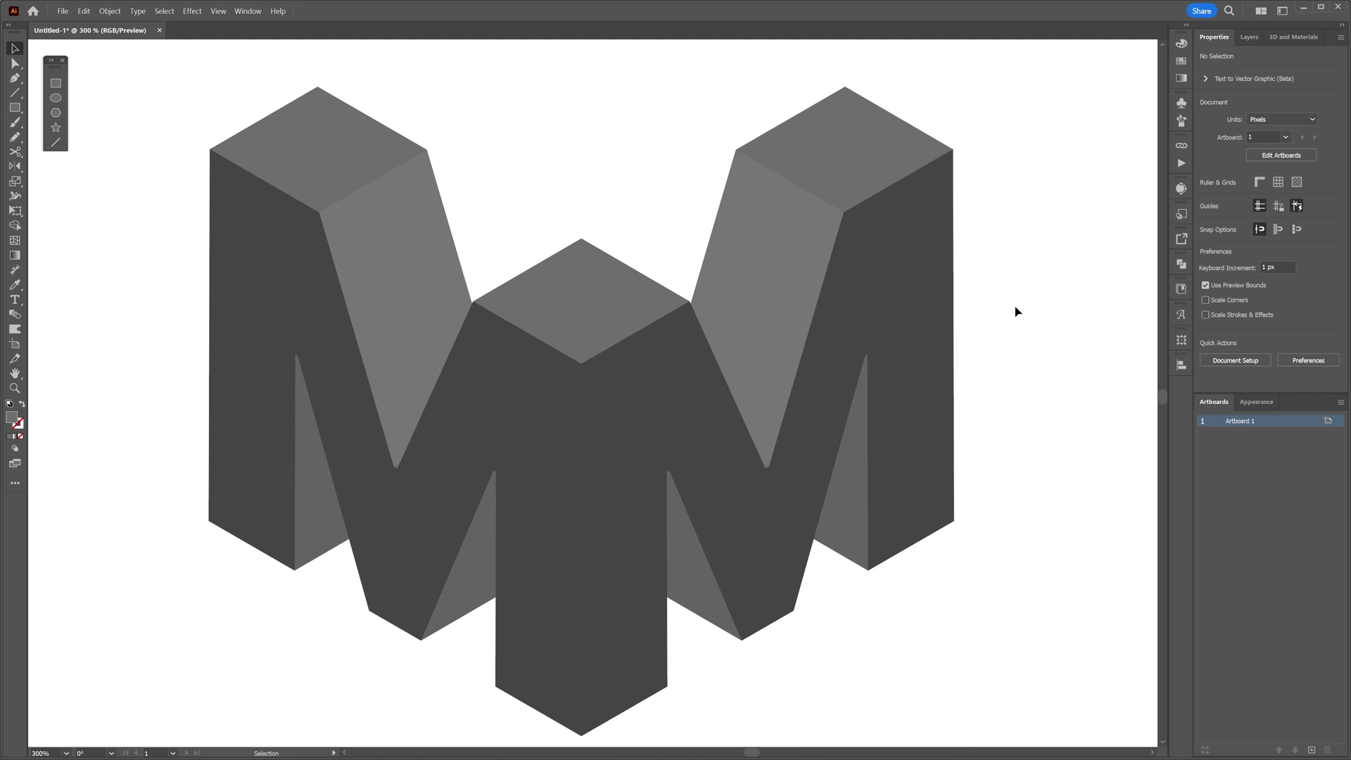
{"action": "left_click", "coordinate": [701, 403]}
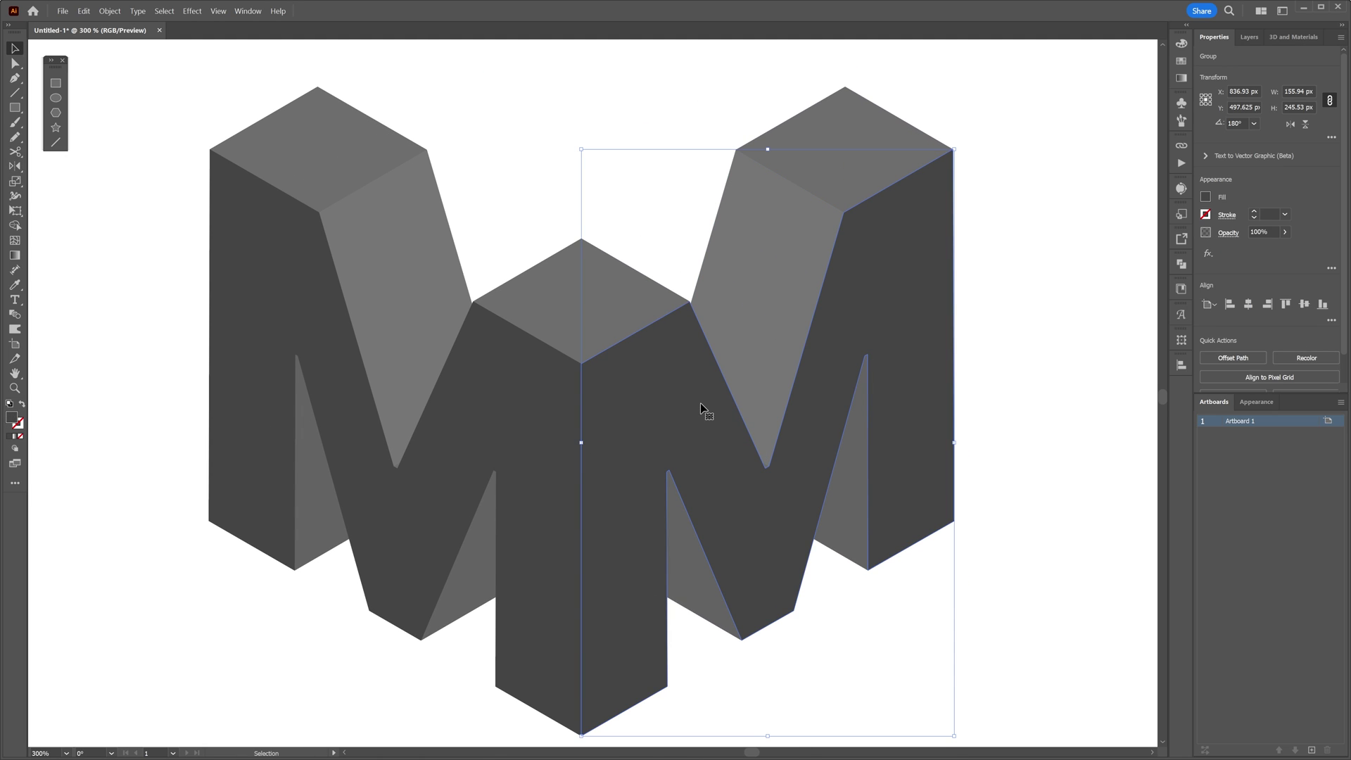
{"action": "key", "text": "i"}
{"action": "left_click", "coordinate": [420, 256]}
{"action": "key", "text": "v"}
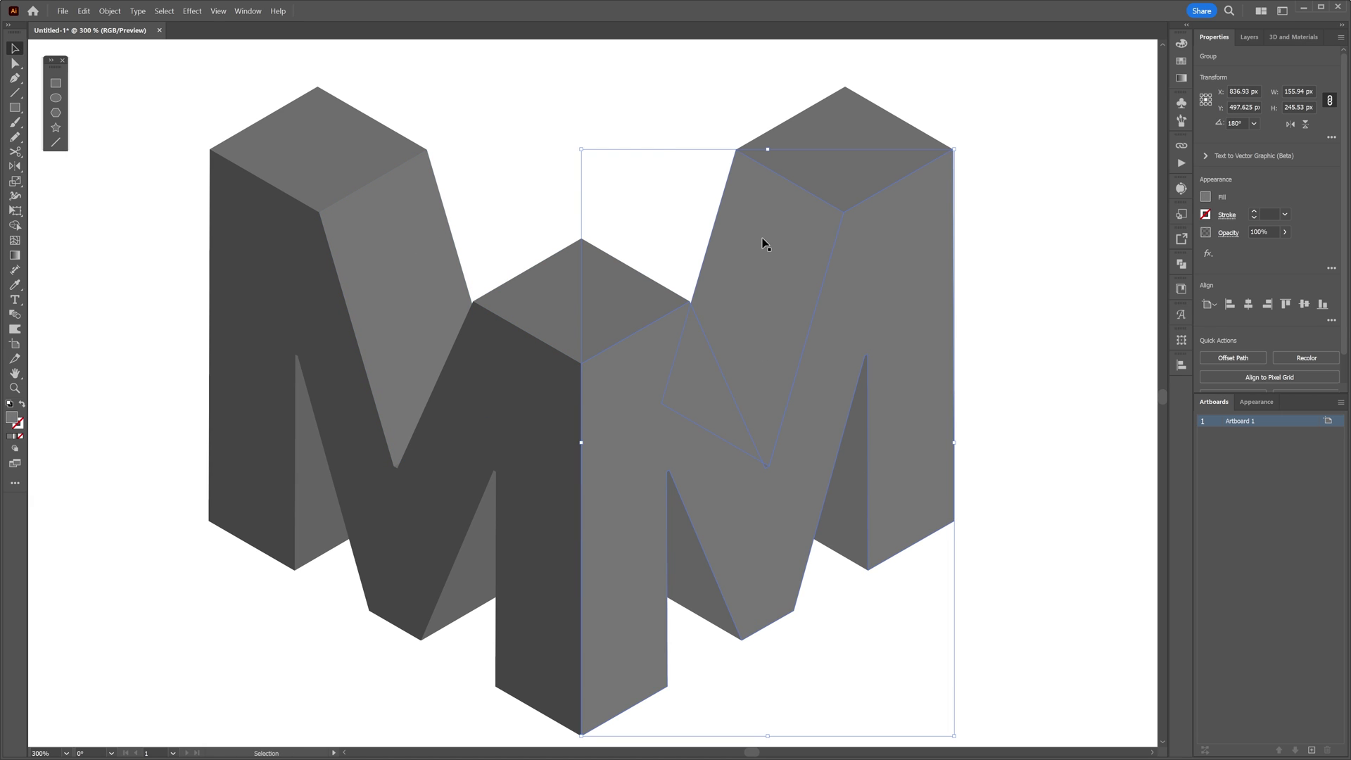
Give the right half's inner face the dark grey sampled from the left half
{"action": "left_click", "coordinate": [766, 244]}
{"action": "key", "text": "i"}
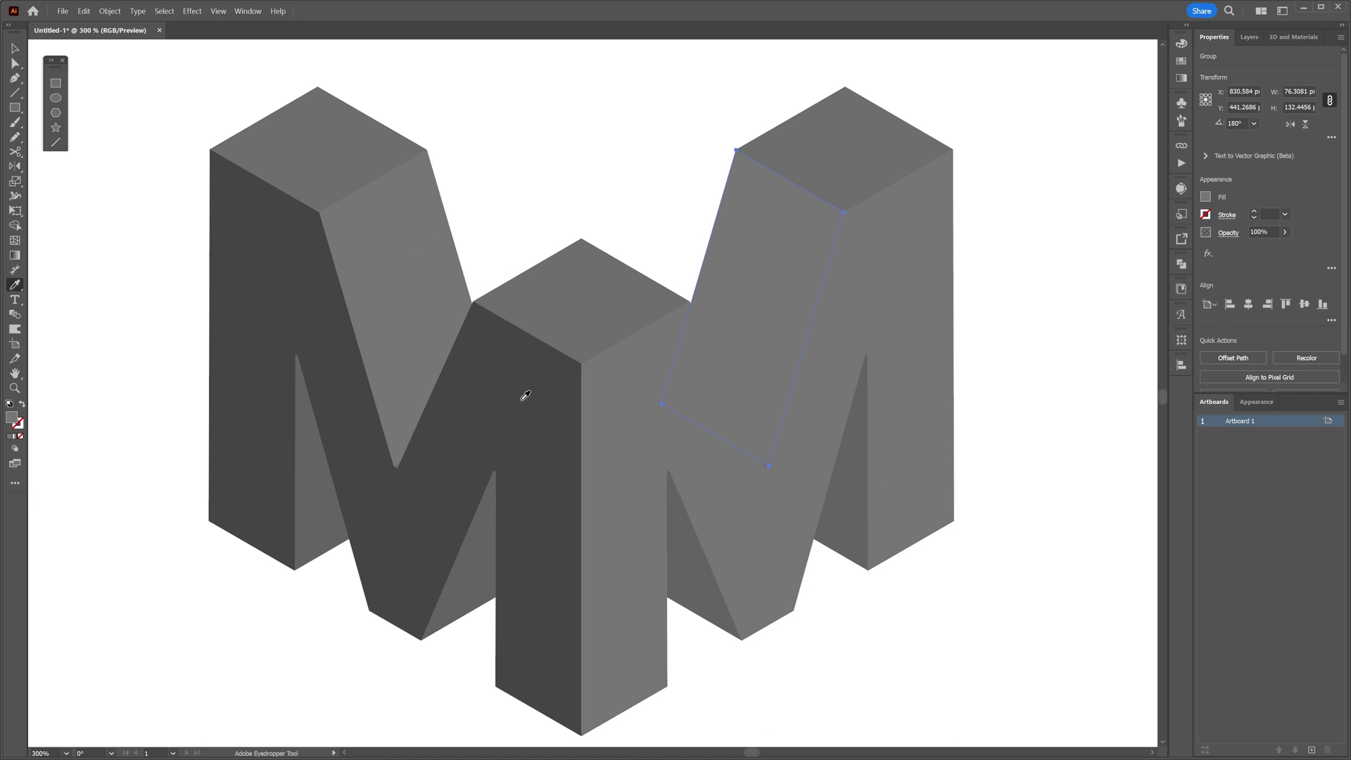
{"action": "left_click", "coordinate": [525, 395]}
{"action": "key", "text": "v"}
Draw a rectangle up from the upper M's top-face inner corner
{"action": "left_click", "coordinate": [1081, 320]}
{"action": "scroll", "coordinate": [1004, 312], "scroll_direction": "down", "scroll_amount": 1}
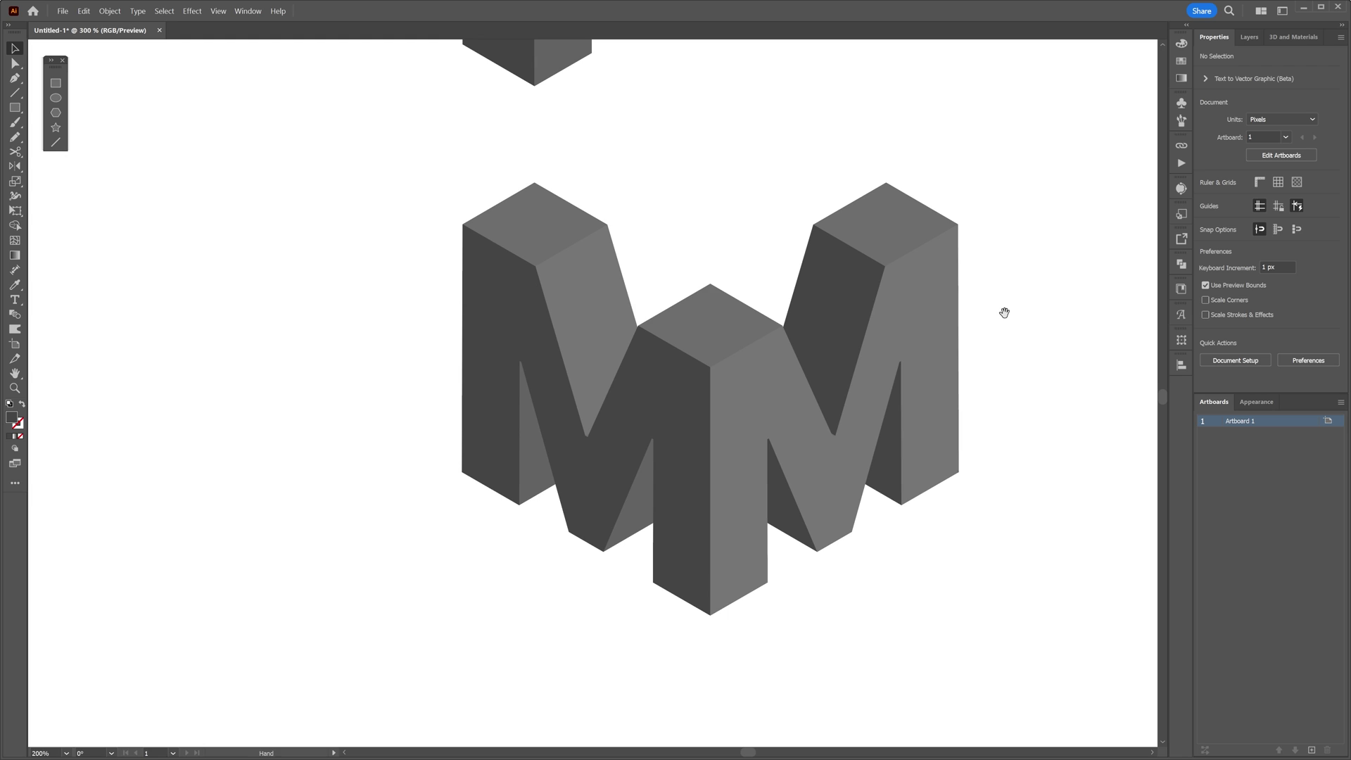
{"action": "scroll", "coordinate": [1004, 312], "scroll_direction": "up", "scroll_amount": 5}
{"action": "scroll", "coordinate": [757, 371], "scroll_direction": "up", "scroll_amount": 5}
{"action": "scroll", "coordinate": [630, 219], "scroll_direction": "up", "scroll_amount": 1}
{"action": "left_click", "coordinate": [630, 219]}
{"action": "scroll", "coordinate": [647, 263], "scroll_direction": "down", "scroll_amount": 1}
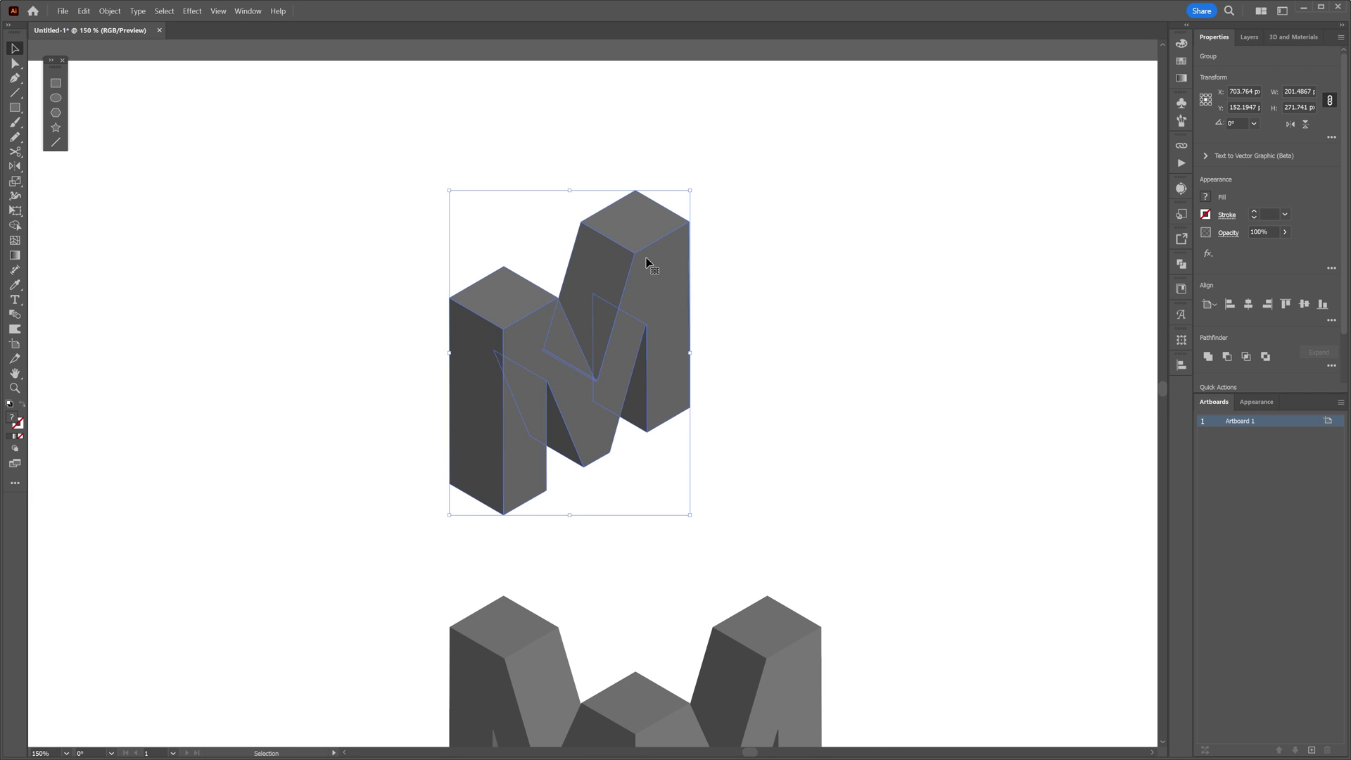
{"action": "scroll", "coordinate": [647, 263], "scroll_direction": "up", "scroll_amount": 2}
{"action": "left_click", "coordinate": [864, 321]}
{"action": "scroll", "coordinate": [715, 310], "scroll_direction": "up", "scroll_amount": 1}
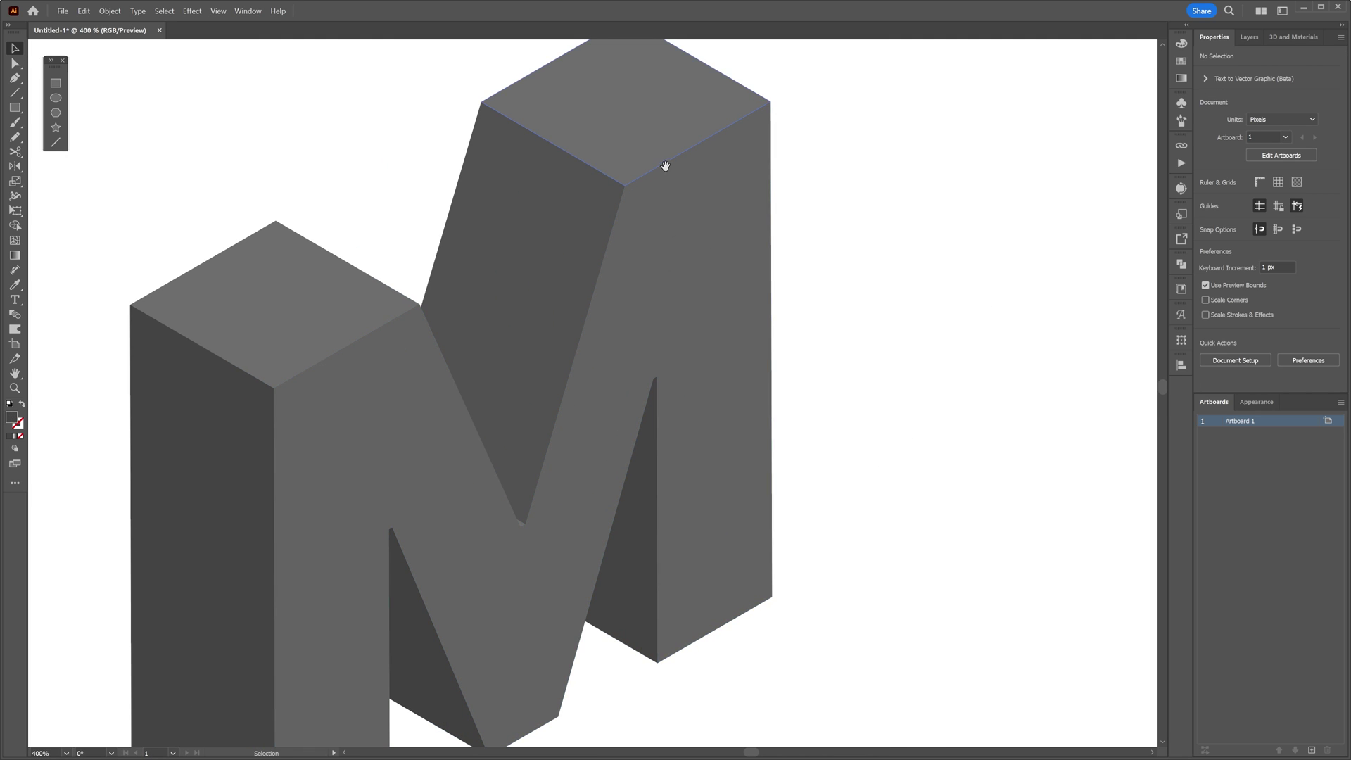
{"action": "scroll", "coordinate": [666, 166], "scroll_direction": "down", "scroll_amount": 1}
{"action": "scroll", "coordinate": [715, 233], "scroll_direction": "up", "scroll_amount": 1}
{"action": "scroll", "coordinate": [613, 175], "scroll_direction": "up", "scroll_amount": 1}
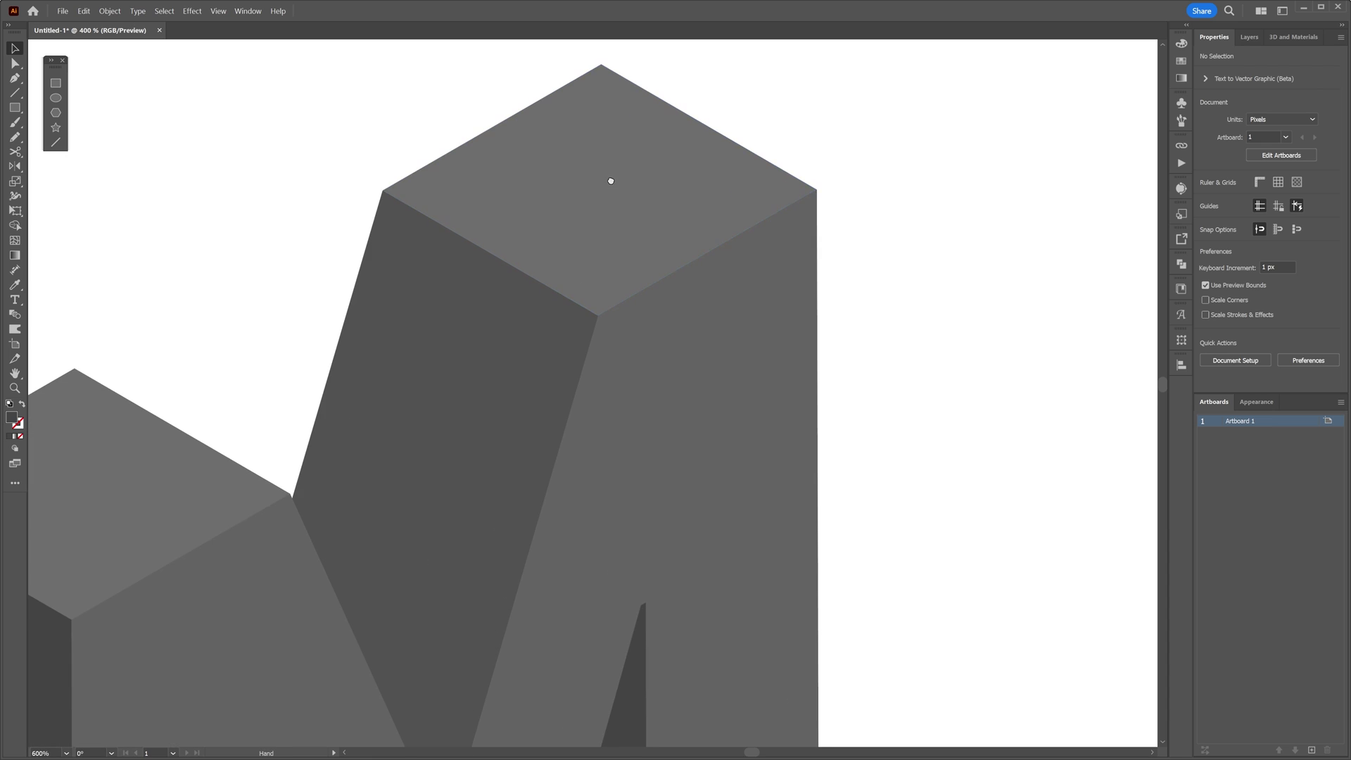
{"action": "scroll", "coordinate": [610, 181], "scroll_direction": "up", "scroll_amount": 1}
{"action": "left_click", "coordinate": [57, 83]}
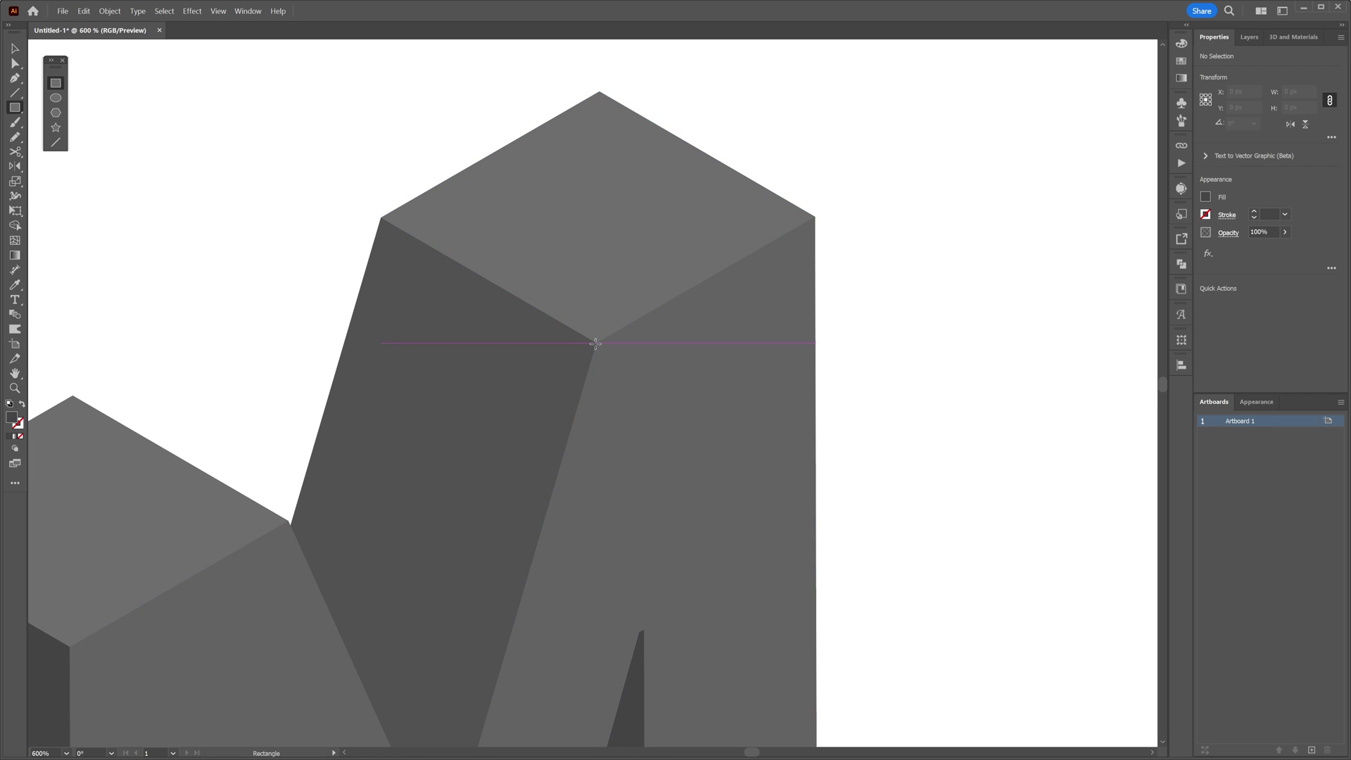
{"action": "left_click_drag", "start_coordinate": [596, 344], "coordinate": [752, 81]}
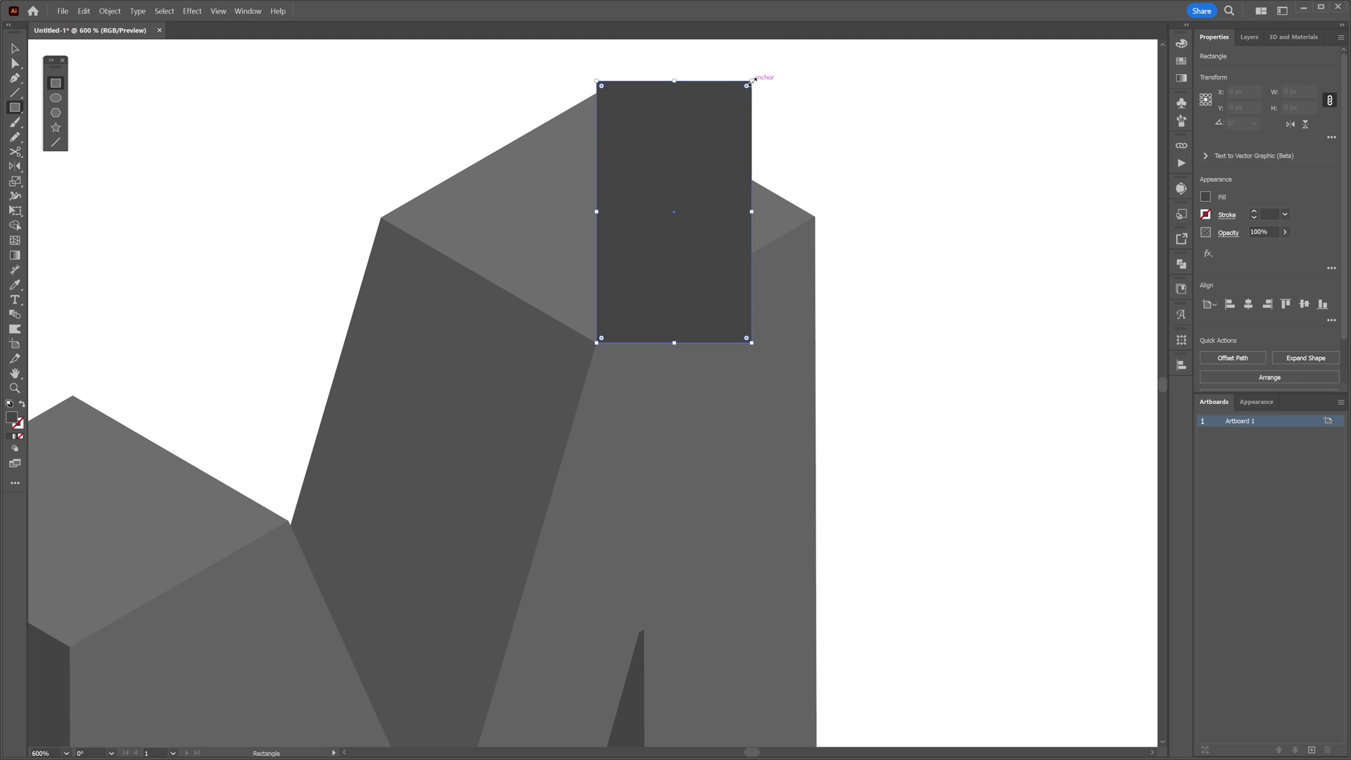
{"action": "scroll", "coordinate": [694, 98], "scroll_direction": "down", "scroll_amount": 3}
{"action": "key", "text": "v"}
Enlarge the rectangle over the M's right side and erase that region with Shape Builder
{"action": "left_click_drag", "start_coordinate": [713, 181], "coordinate": [813, 478]}
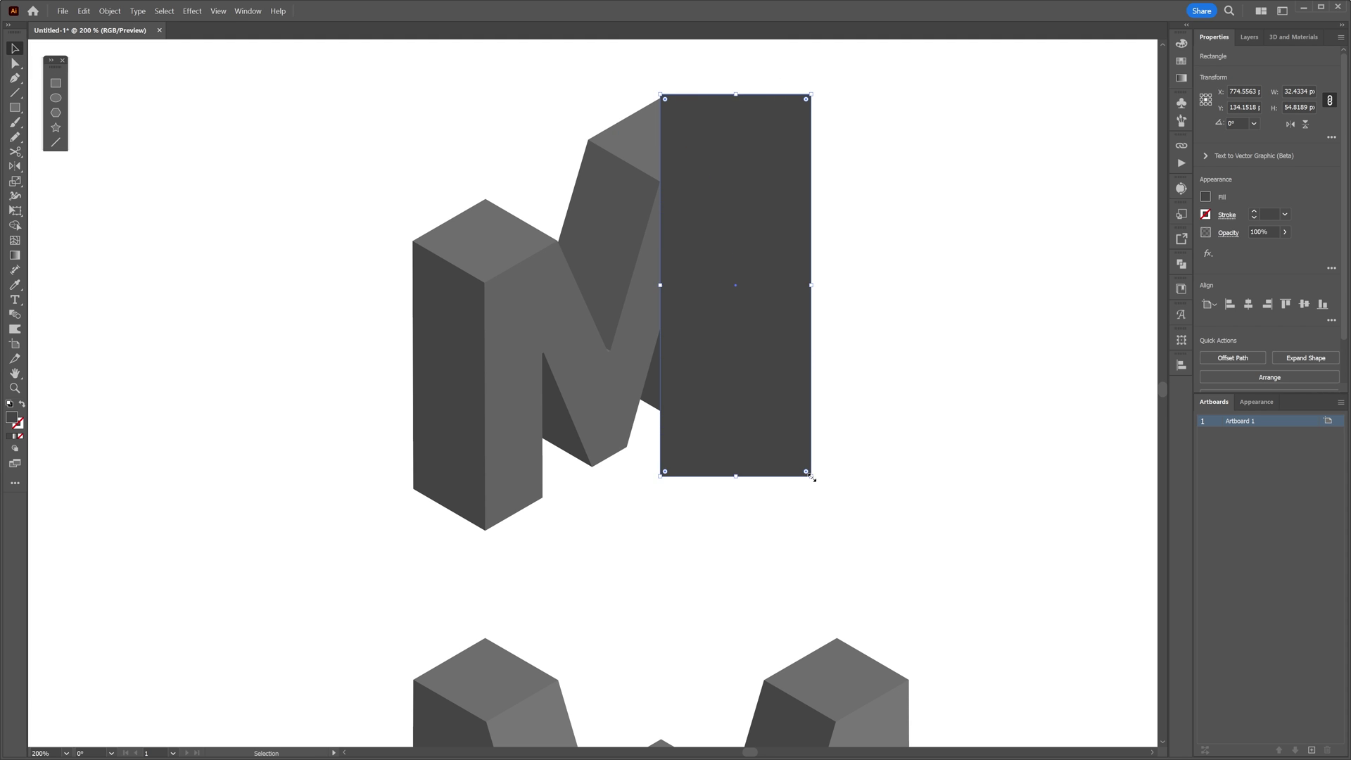
{"action": "scroll", "coordinate": [813, 478], "scroll_direction": "up", "scroll_amount": 1}
{"action": "key", "text": "ctrl+a"}
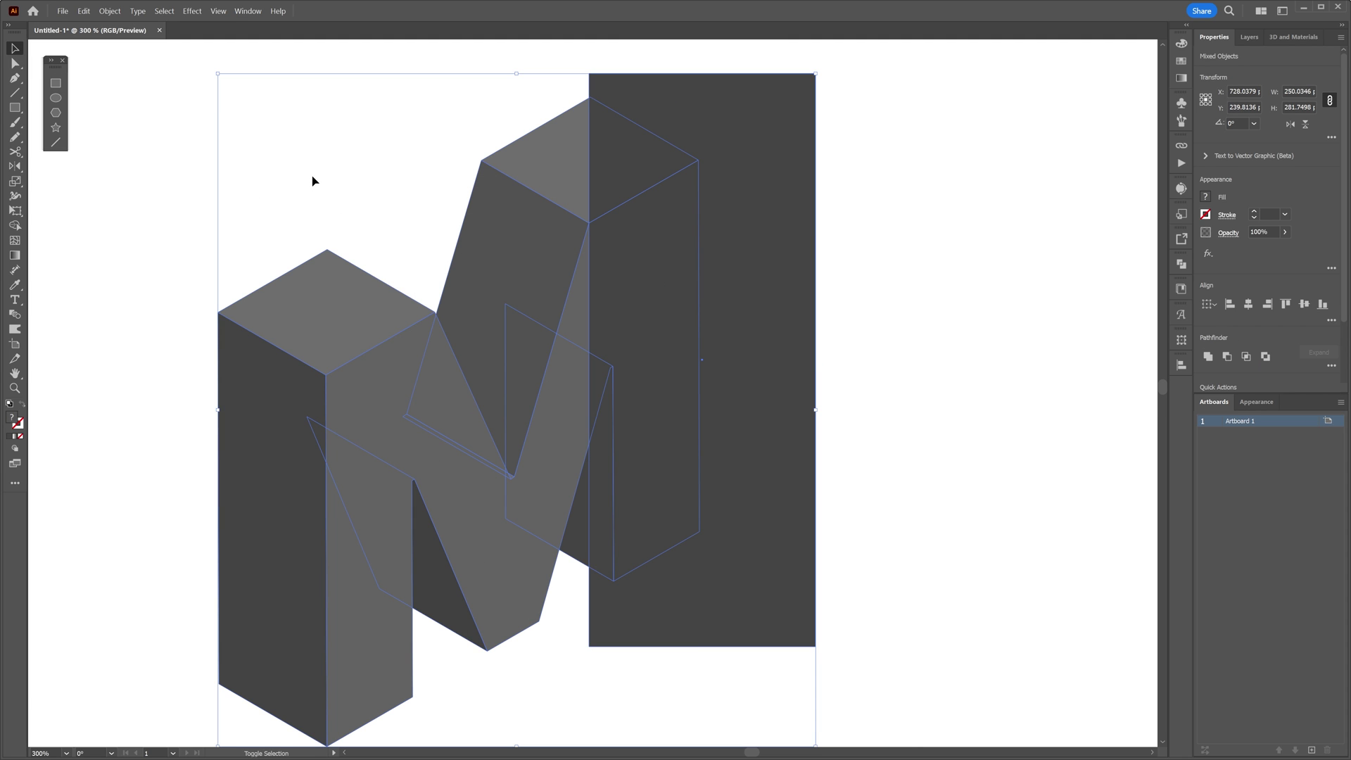
{"action": "key", "text": "shift+m"}
{"action": "left_click_drag", "start_coordinate": [896, 573], "coordinate": [605, 124]}
{"action": "scroll", "coordinate": [663, 305], "scroll_direction": "down", "scroll_amount": 5}
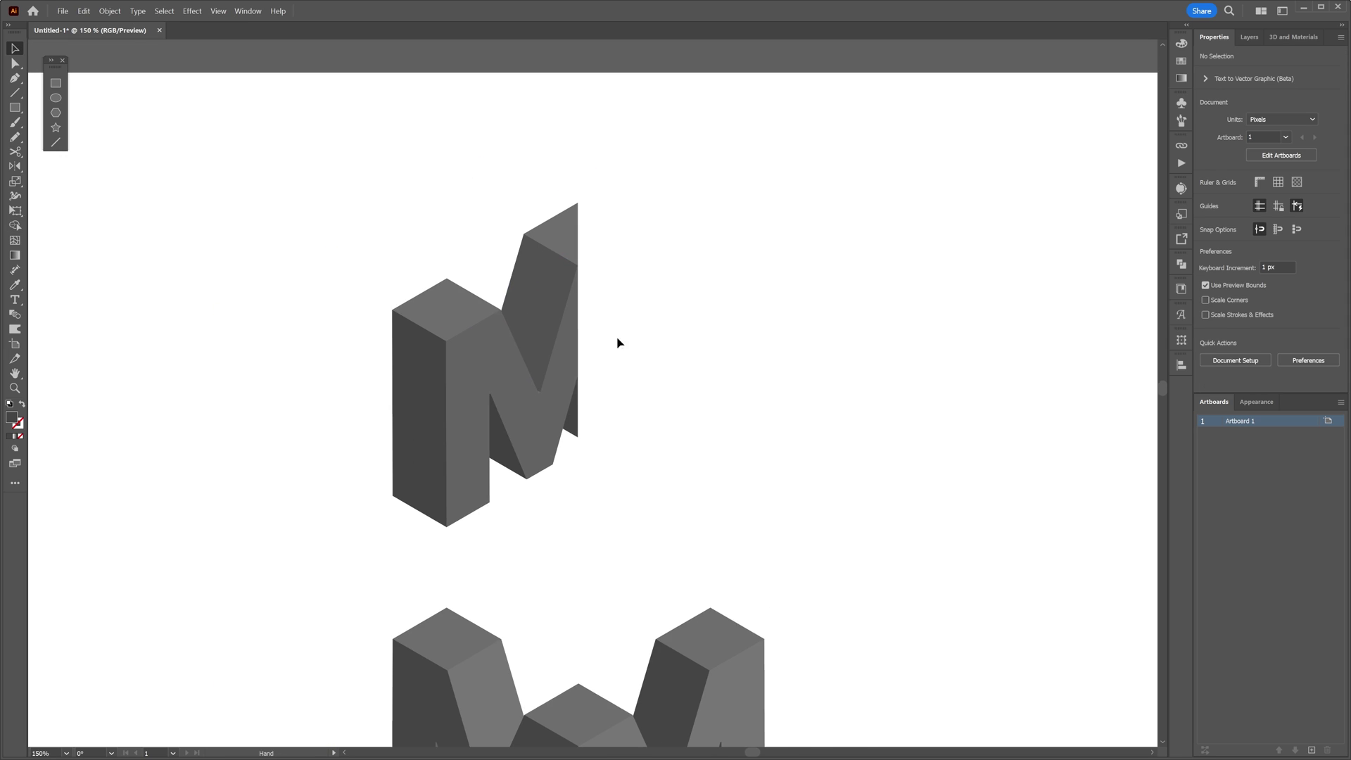
{"action": "scroll", "coordinate": [619, 342], "scroll_direction": "up", "scroll_amount": 6}
Mirror a copy of the half M around its top anchor, then deselect
{"action": "key", "text": "v"}
{"action": "key", "text": "o"}
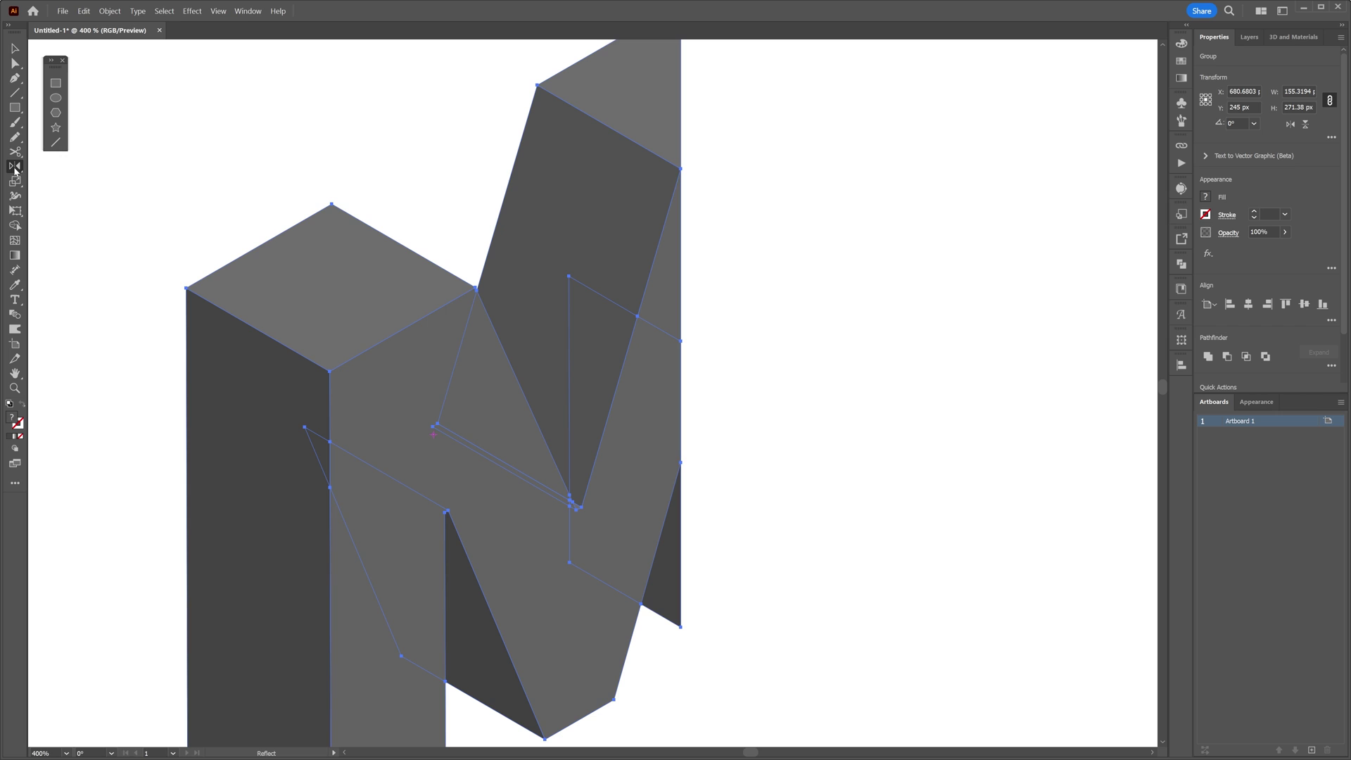
{"action": "scroll", "coordinate": [572, 192], "scroll_direction": "up", "scroll_amount": 3}
{"action": "scroll", "coordinate": [573, 193], "scroll_direction": "right", "scroll_amount": 2}
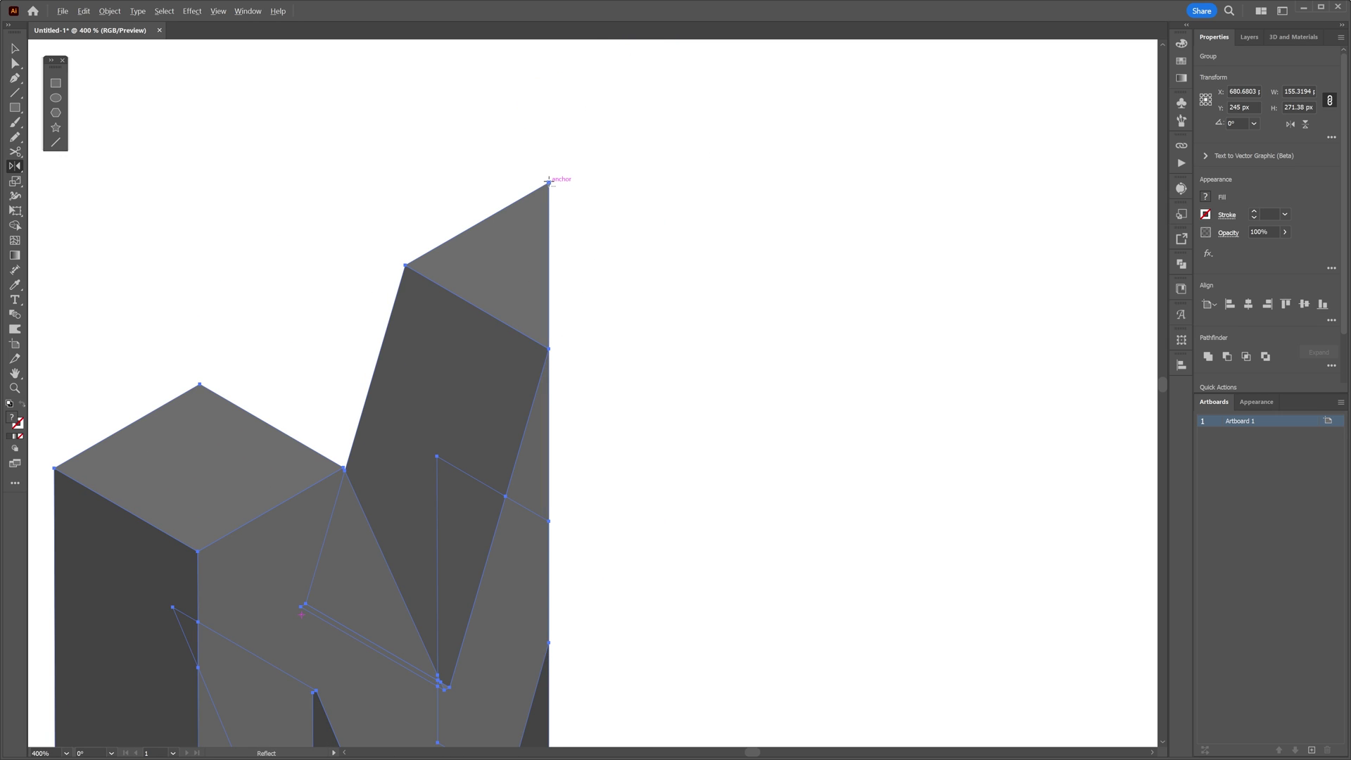
{"action": "left_click", "coordinate": [551, 183], "text": "alt"}
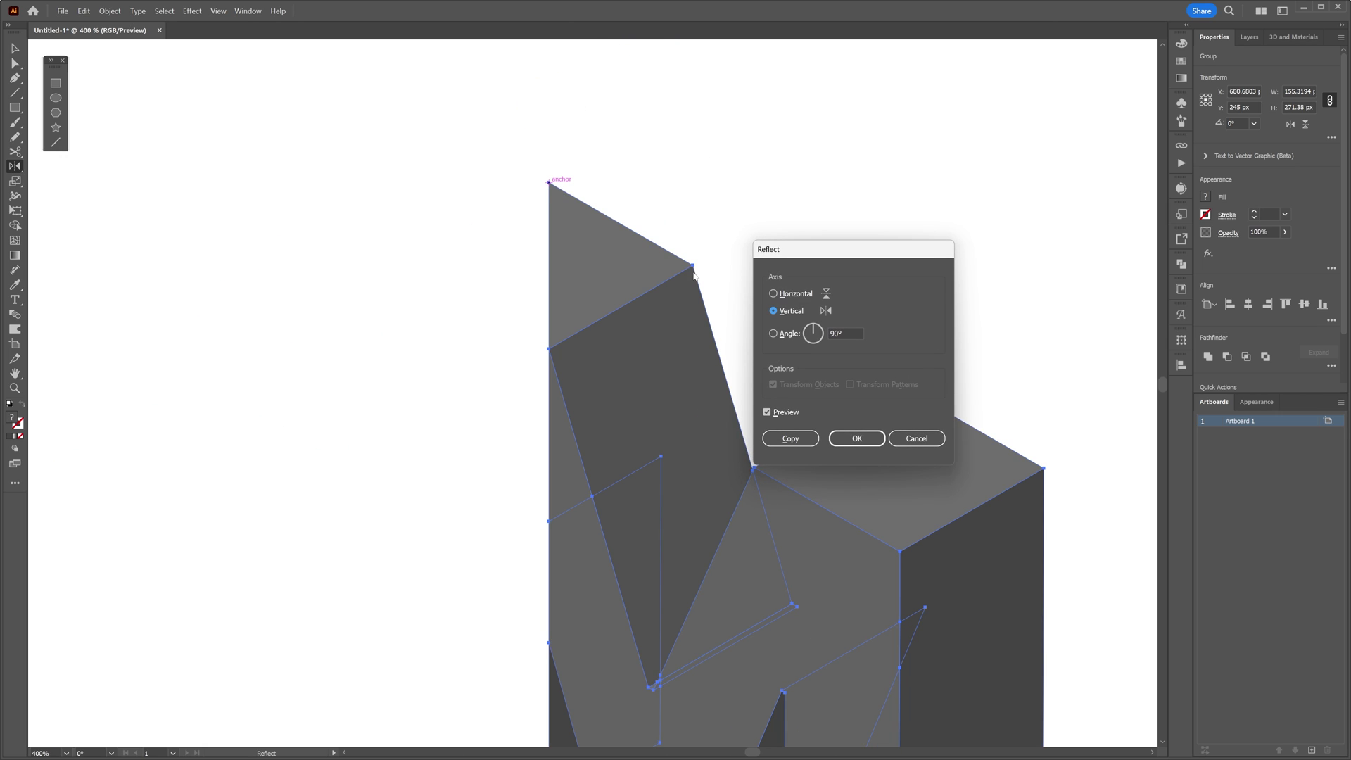
{"action": "left_click", "coordinate": [806, 440]}
{"action": "left_click", "coordinate": [844, 254]}
{"action": "scroll", "coordinate": [775, 241], "scroll_direction": "down", "scroll_amount": 3}
{"action": "scroll", "coordinate": [610, 407], "scroll_direction": "up", "scroll_amount": 3}
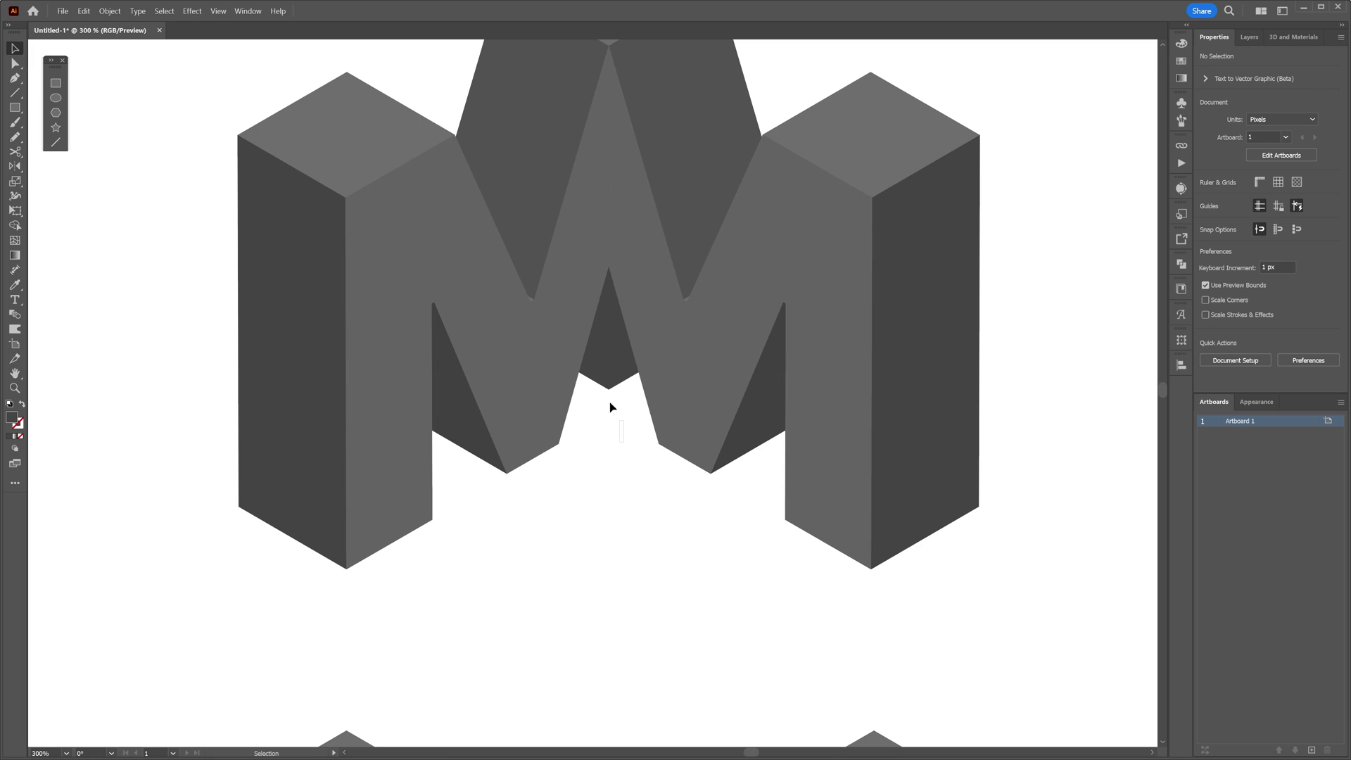
Delete the central group piece and bring both M shapes into view
{"action": "left_click", "coordinate": [600, 368]}
{"action": "key", "text": "Delete"}
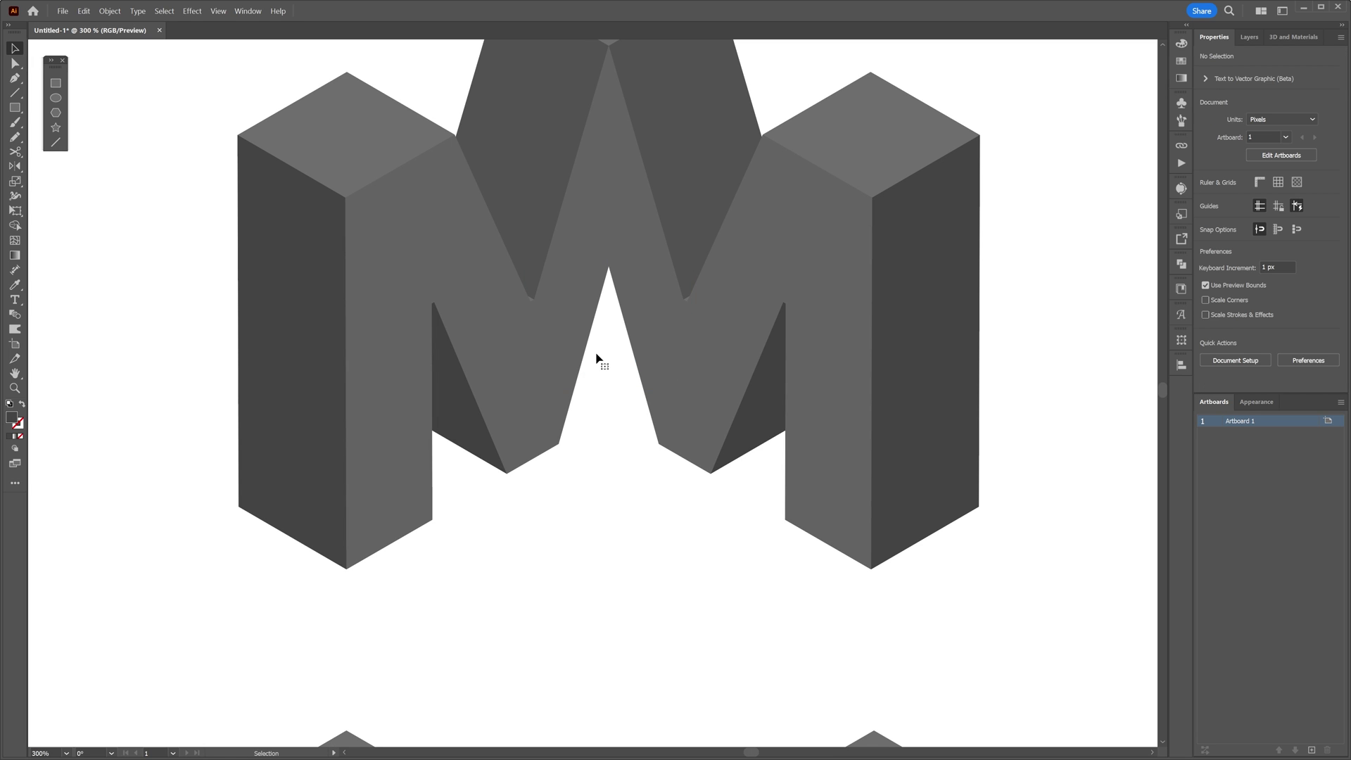
{"action": "left_click_drag", "start_coordinate": [606, 343], "coordinate": [603, 423]}
{"action": "scroll", "coordinate": [607, 426], "scroll_direction": "down", "scroll_amount": 3}
{"action": "scroll", "coordinate": [687, 392], "scroll_direction": "down", "scroll_amount": 1}
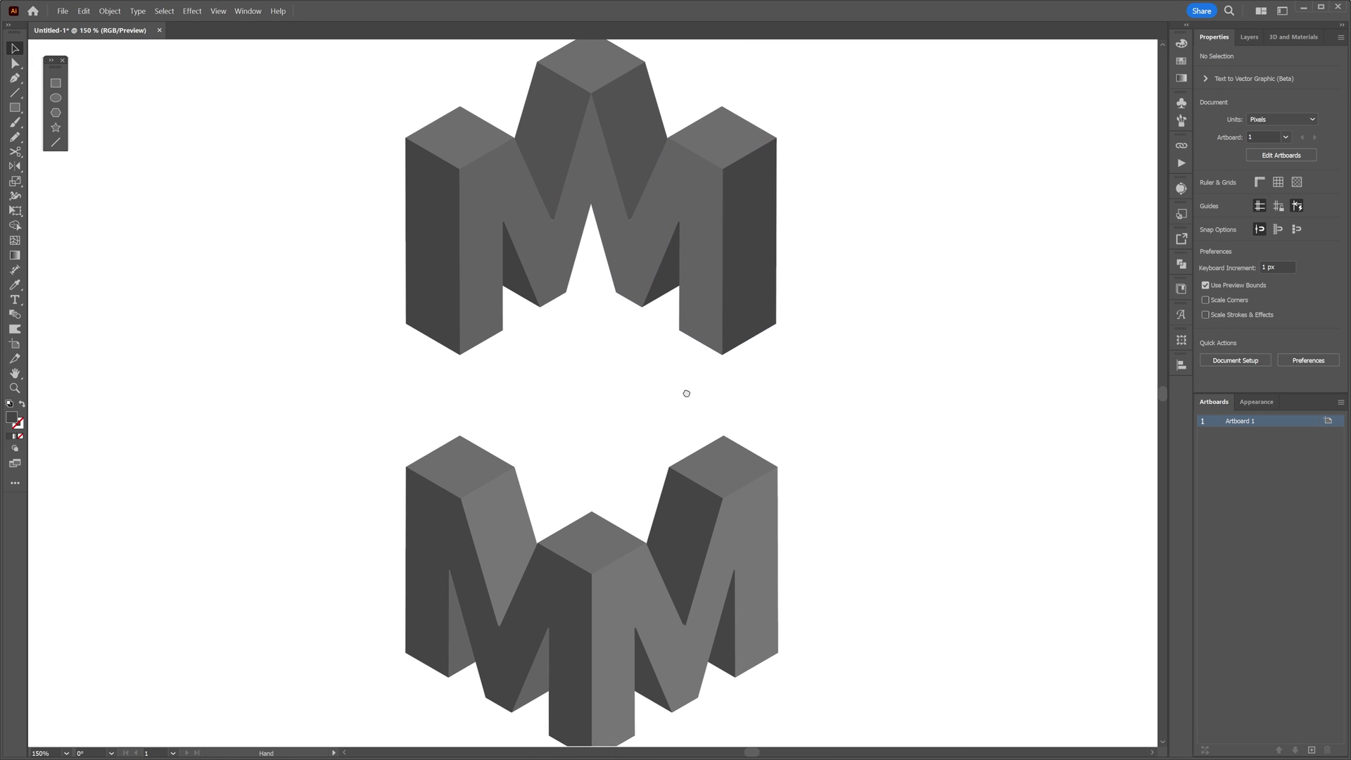
Move the upper M down onto the lower M and recolor its right pillar face lighter grey
{"action": "left_click_drag", "start_coordinate": [694, 411], "coordinate": [676, 377]}
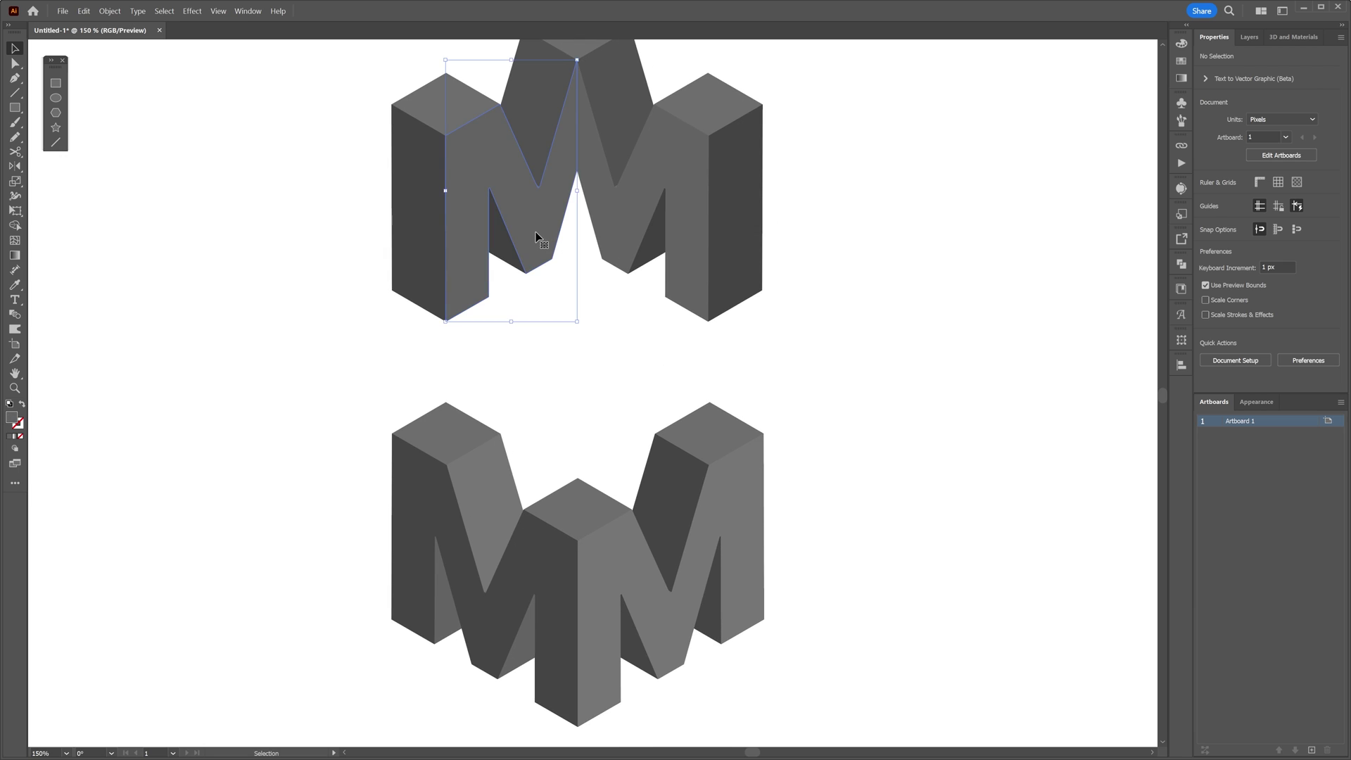
{"action": "left_click_drag", "start_coordinate": [535, 232], "coordinate": [535, 312]}
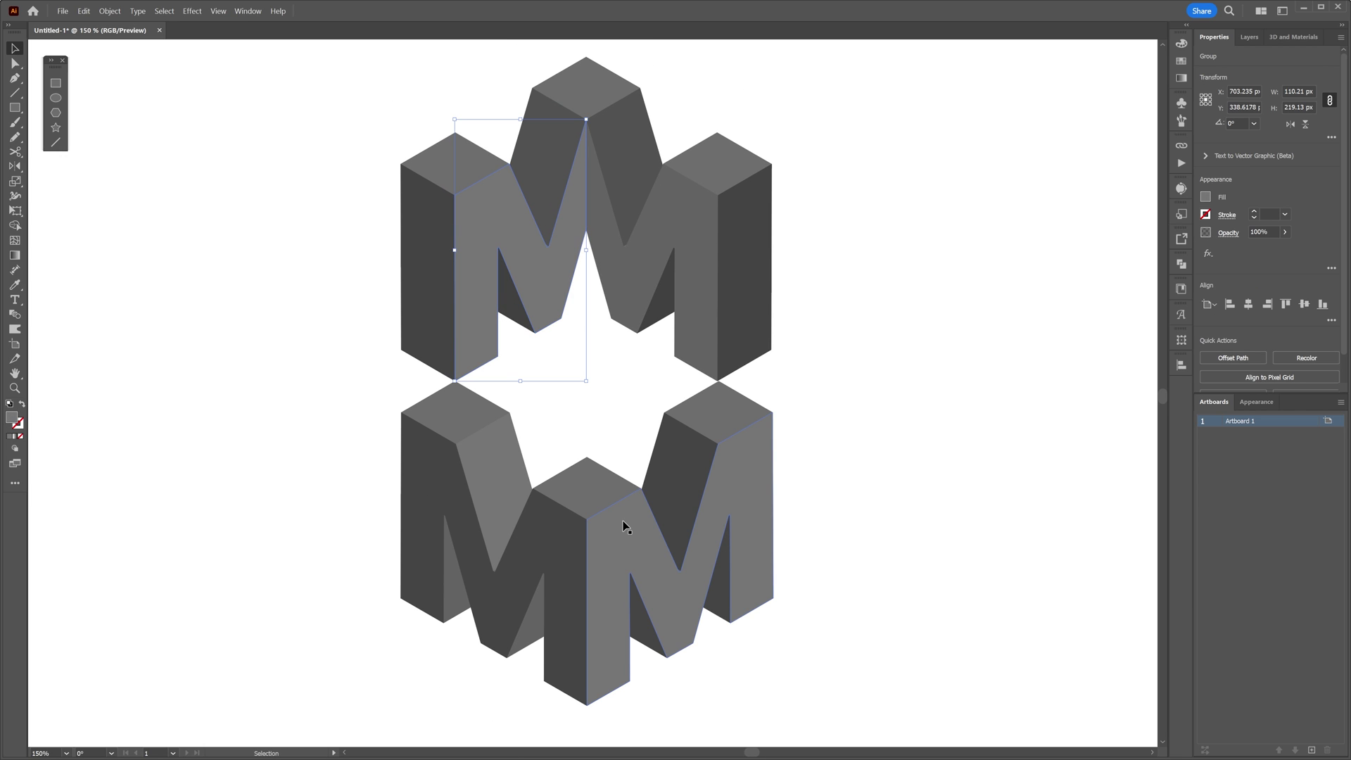
{"action": "left_click", "coordinate": [736, 292]}
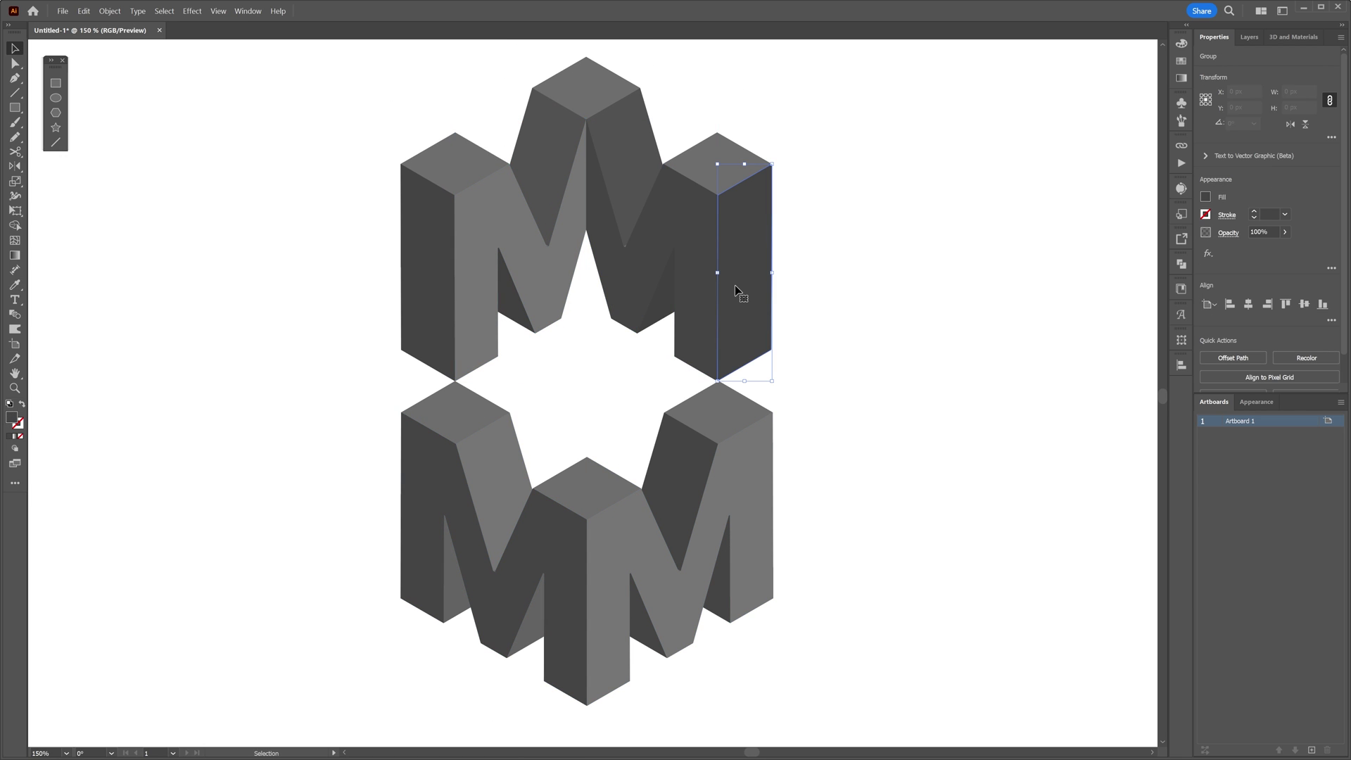
{"action": "left_click", "coordinate": [748, 473]}
{"action": "key", "text": "v"}
{"action": "left_click", "coordinate": [861, 299]}
Send the upper M behind the lower M and lower it into place
{"action": "right_click", "coordinate": [571, 135]}
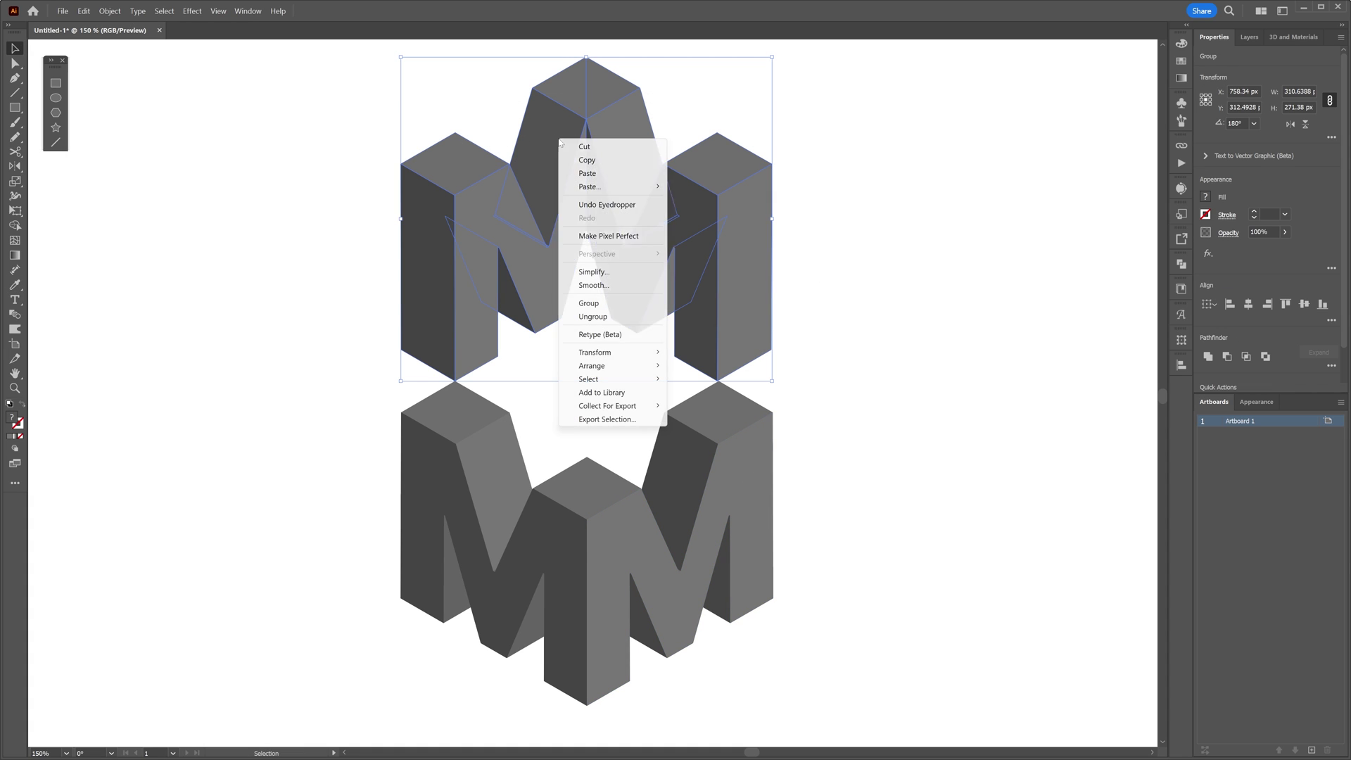
{"action": "left_click_drag", "start_coordinate": [738, 220], "coordinate": [739, 278]}
{"action": "scroll", "coordinate": [750, 349], "scroll_direction": "up", "scroll_amount": 2, "text": "alt"}
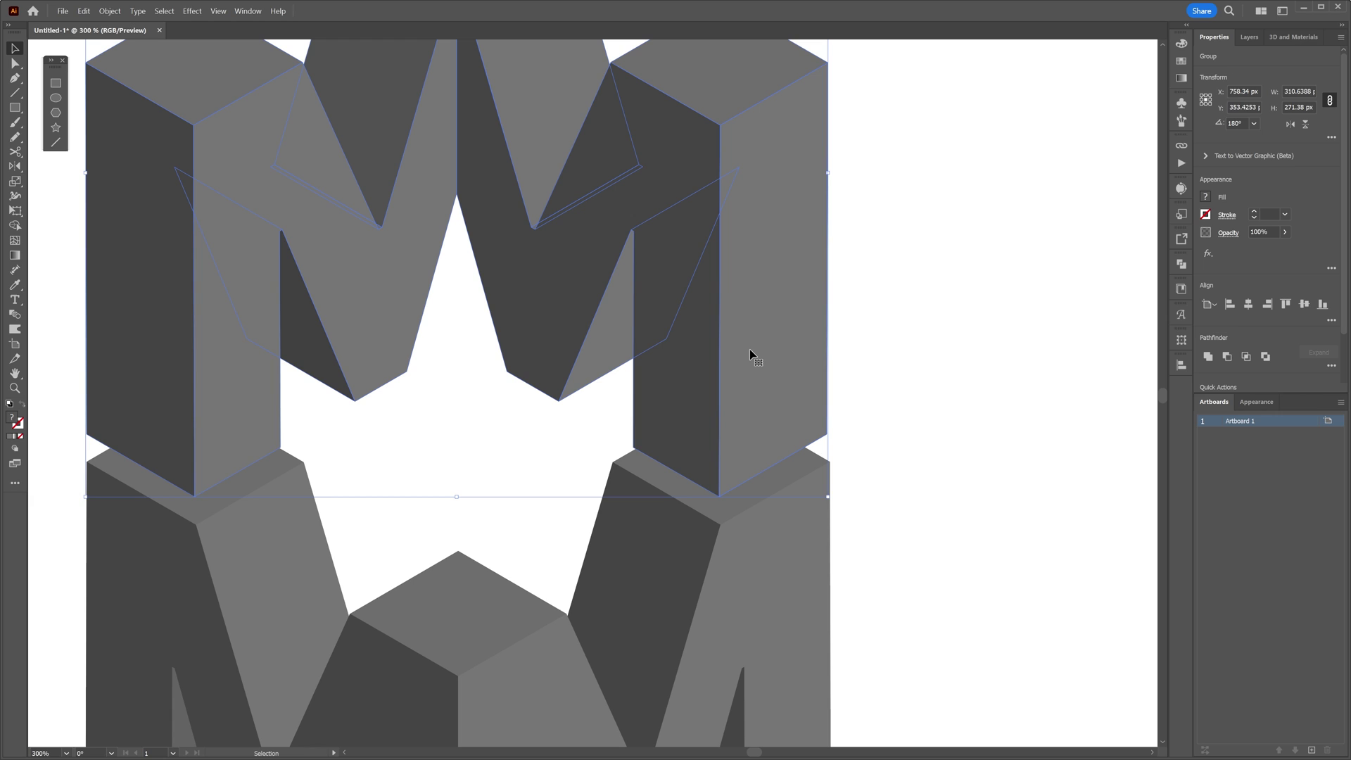
{"action": "right_click", "coordinate": [704, 216]}
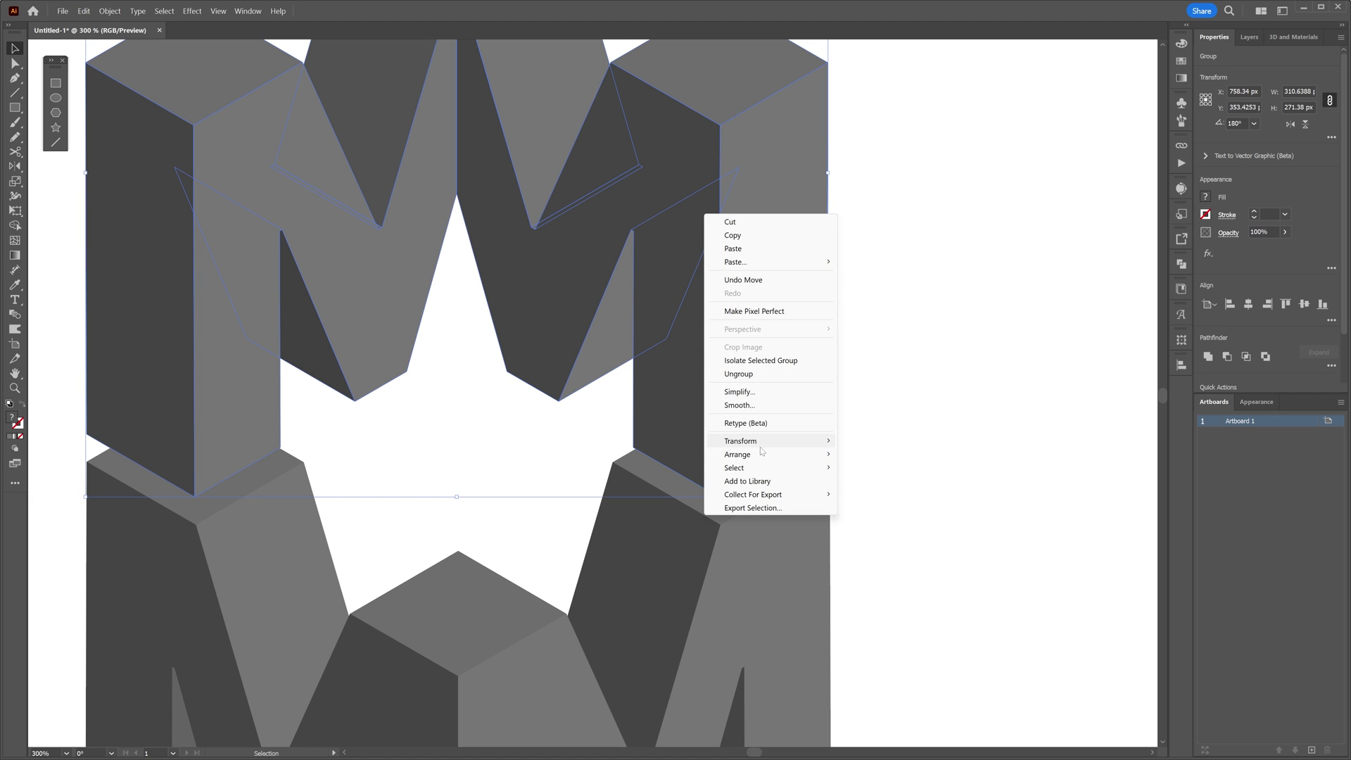
{"action": "mouse_move", "coordinate": [738, 454]}
{"action": "left_click", "coordinate": [896, 495]}
{"action": "left_click_drag", "start_coordinate": [739, 211], "coordinate": [739, 376]}
{"action": "scroll", "coordinate": [738, 376], "scroll_direction": "up", "scroll_amount": 1, "text": "alt"}
Lower the upper M further and adjust its right and left edges to align flush
{"action": "left_click_drag", "start_coordinate": [761, 237], "coordinate": [760, 444]}
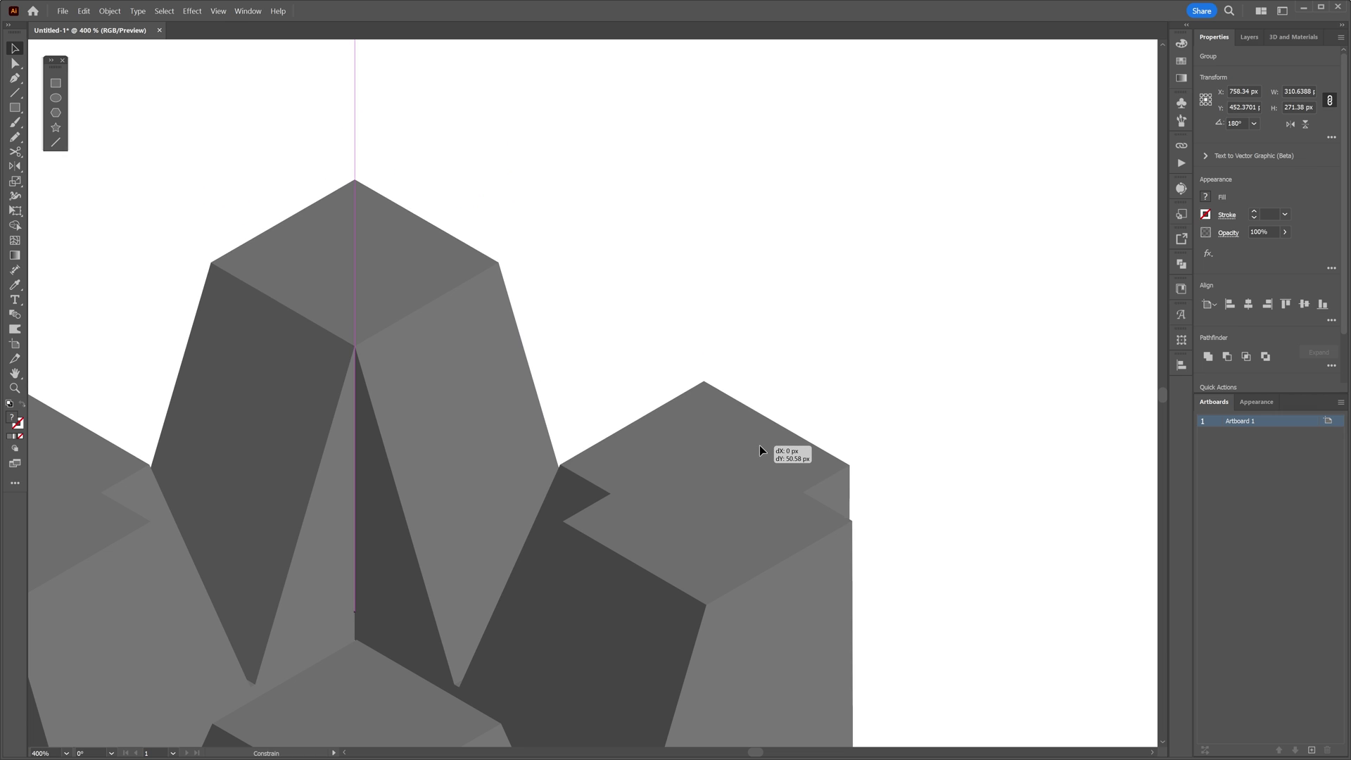
{"action": "scroll", "coordinate": [758, 444], "scroll_direction": "up", "scroll_amount": 1, "text": "alt"}
{"action": "scroll", "coordinate": [821, 394], "scroll_direction": "up", "scroll_amount": 1, "text": "alt"}
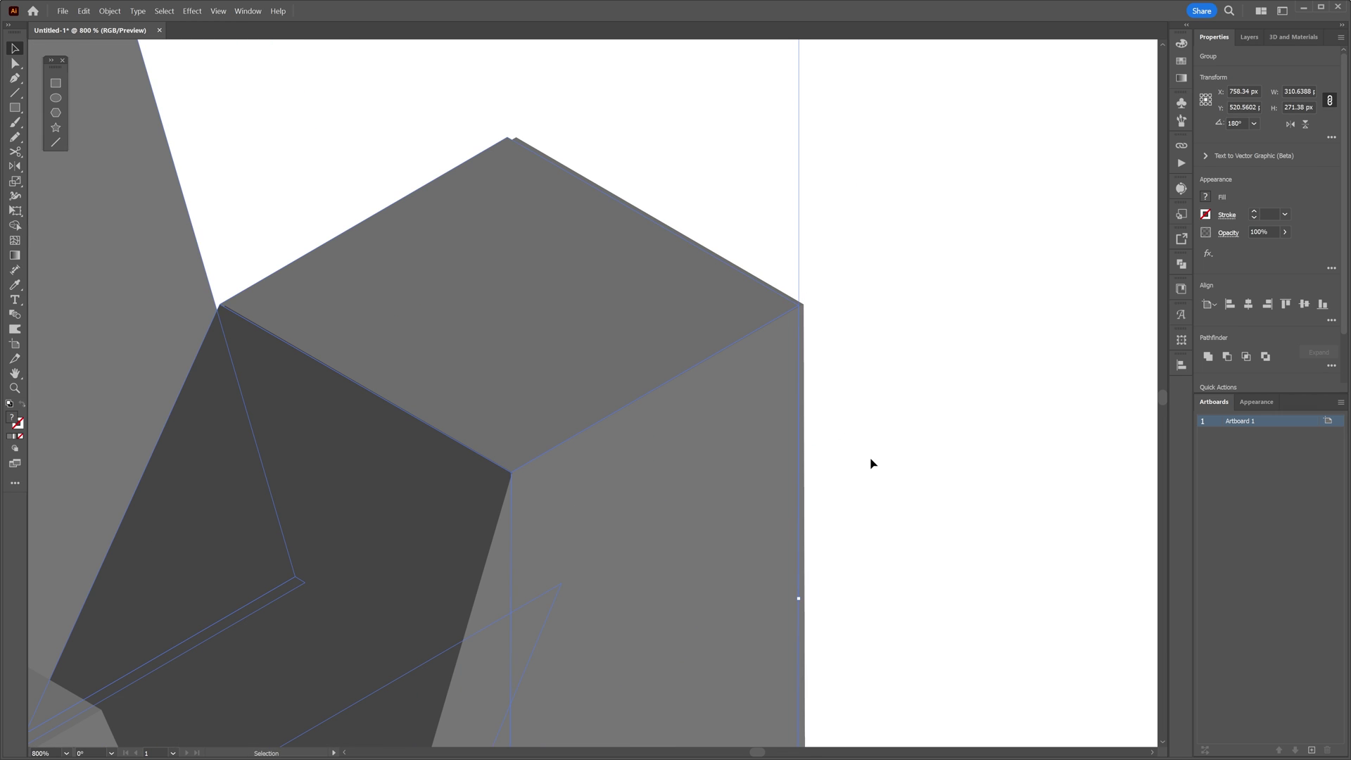
{"action": "left_click_drag", "start_coordinate": [800, 600], "coordinate": [803, 602]}
{"action": "scroll", "coordinate": [778, 286], "scroll_direction": "up", "scroll_amount": 1, "text": "alt"}
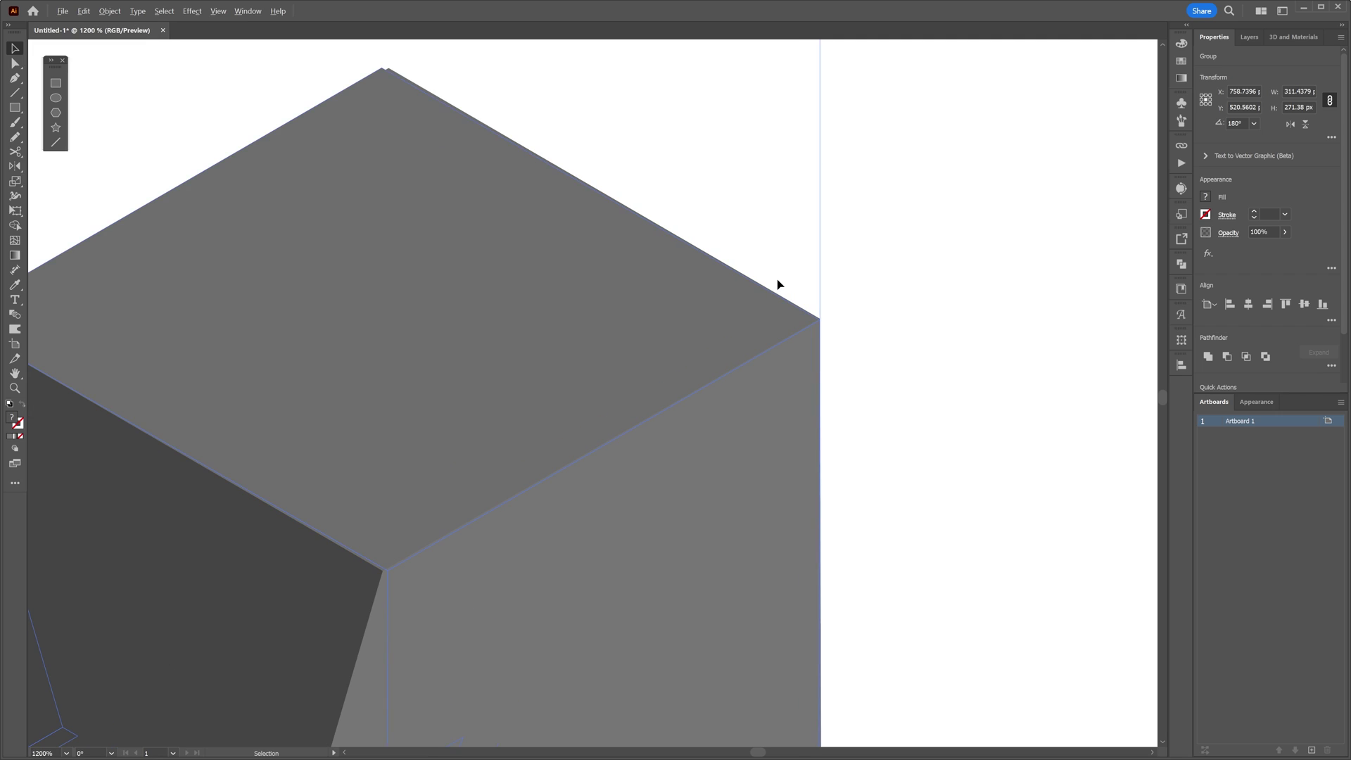
{"action": "scroll", "coordinate": [778, 285], "scroll_direction": "down", "scroll_amount": 3, "text": "alt"}
{"action": "scroll", "coordinate": [430, 449], "scroll_direction": "up", "scroll_amount": 2, "text": "alt"}
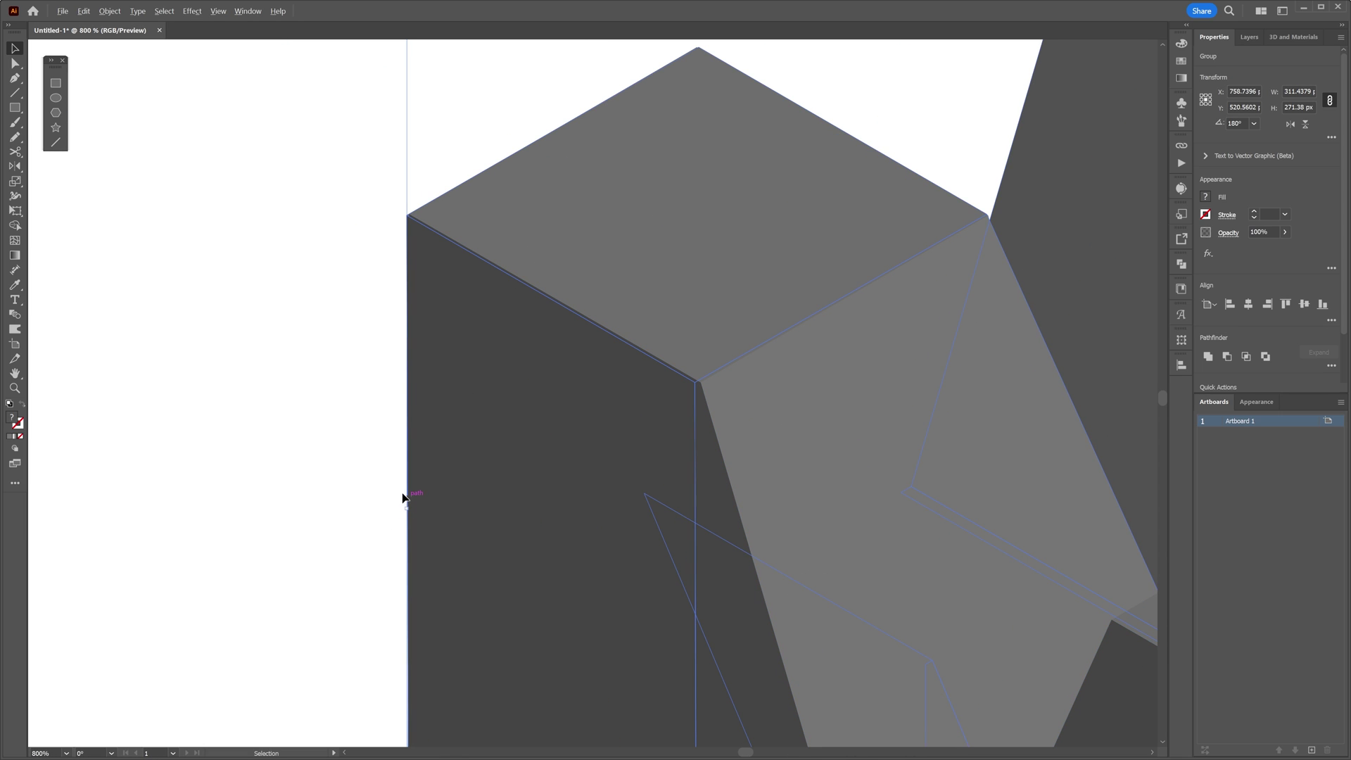
{"action": "left_click_drag", "start_coordinate": [404, 499], "coordinate": [411, 511]}
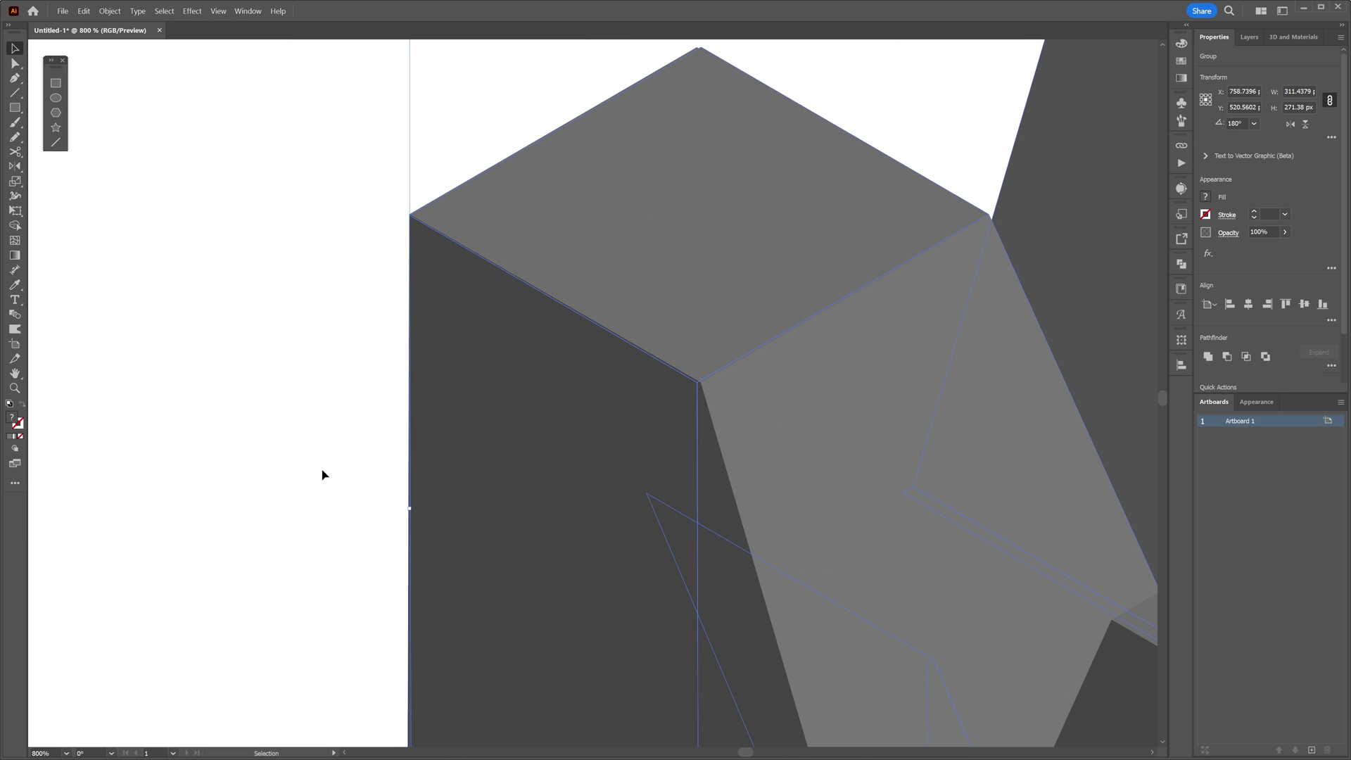
{"action": "scroll", "coordinate": [323, 475], "scroll_direction": "down", "scroll_amount": 2, "text": "alt"}
{"action": "scroll", "coordinate": [672, 298], "scroll_direction": "left", "scroll_amount": 2}
Delete a spare cube-top copy, inspect the cube corner closely, and select the back M group
{"action": "left_click_drag", "start_coordinate": [903, 343], "coordinate": [1000, 198], "text": "alt"}
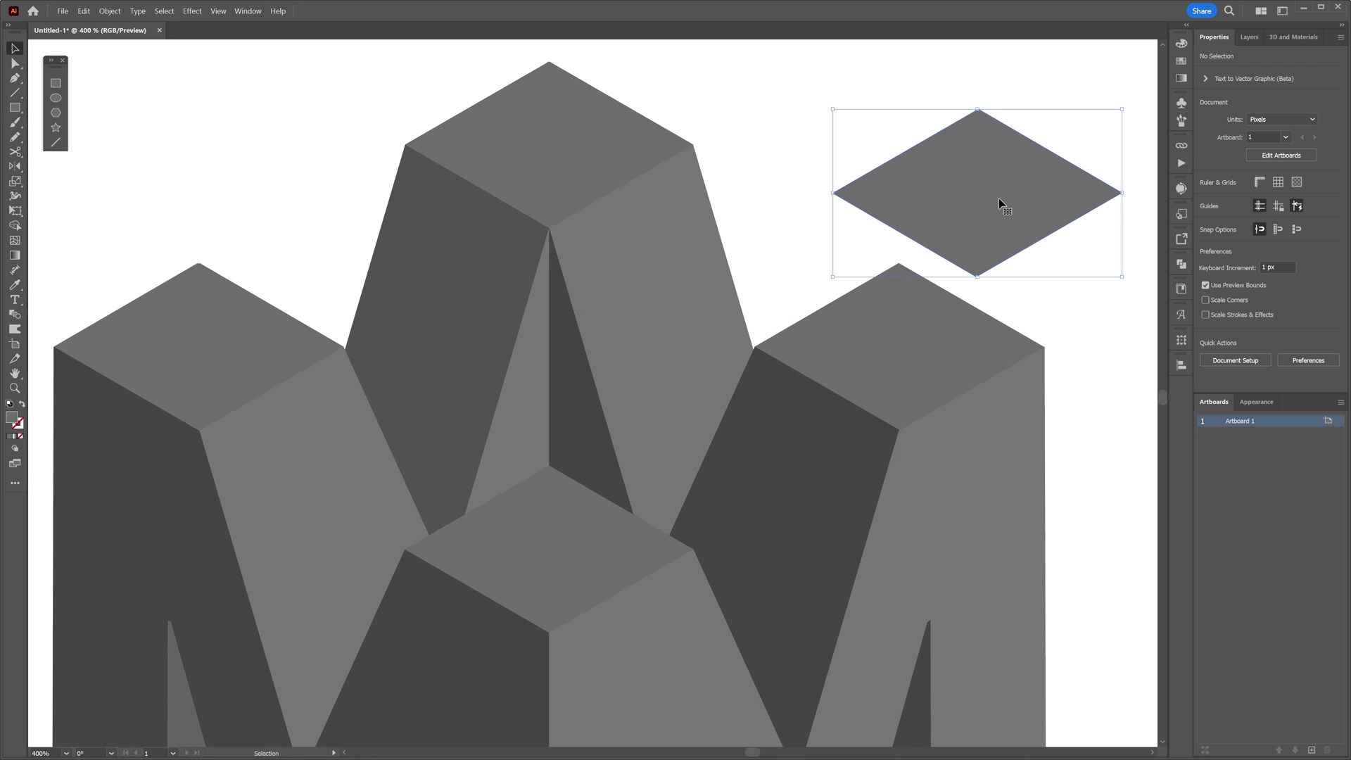
{"action": "key", "text": "Delete"}
{"action": "left_click_drag", "start_coordinate": [202, 304], "coordinate": [250, 211]}
{"action": "scroll", "coordinate": [345, 305], "scroll_direction": "up", "scroll_amount": 2, "text": "alt"}
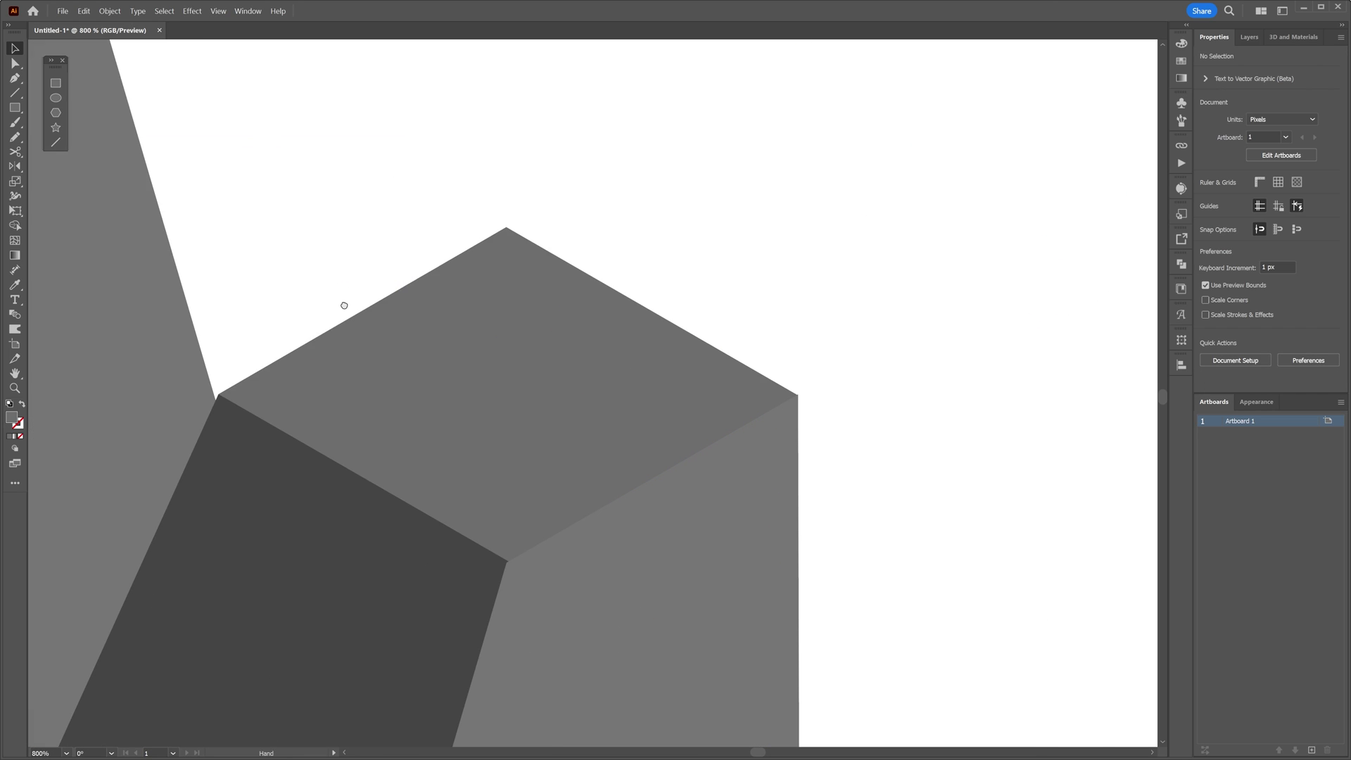
{"action": "scroll", "coordinate": [705, 278], "scroll_direction": "down", "scroll_amount": 1, "text": "alt"}
{"action": "scroll", "coordinate": [705, 278], "scroll_direction": "left", "scroll_amount": 2}
{"action": "scroll", "coordinate": [607, 332], "scroll_direction": "right", "scroll_amount": 3}
{"action": "scroll", "coordinate": [856, 450], "scroll_direction": "up", "scroll_amount": 4, "text": "alt"}
{"action": "scroll", "coordinate": [737, 432], "scroll_direction": "up", "scroll_amount": 3, "text": "alt"}
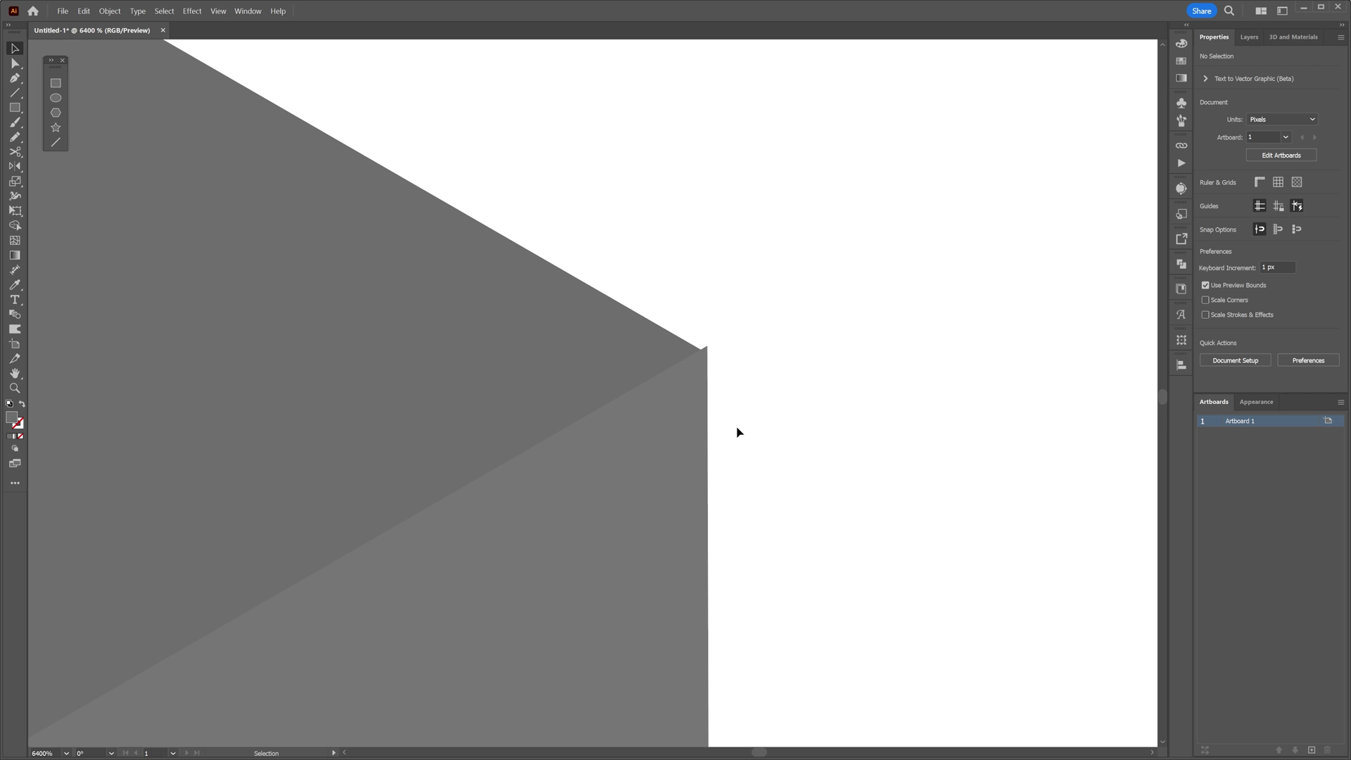
{"action": "scroll", "coordinate": [748, 383], "scroll_direction": "down", "scroll_amount": 1, "text": "alt"}
{"action": "scroll", "coordinate": [748, 383], "scroll_direction": "down", "scroll_amount": 1, "text": "alt"}
{"action": "scroll", "coordinate": [747, 384], "scroll_direction": "down", "scroll_amount": 3, "text": "alt"}
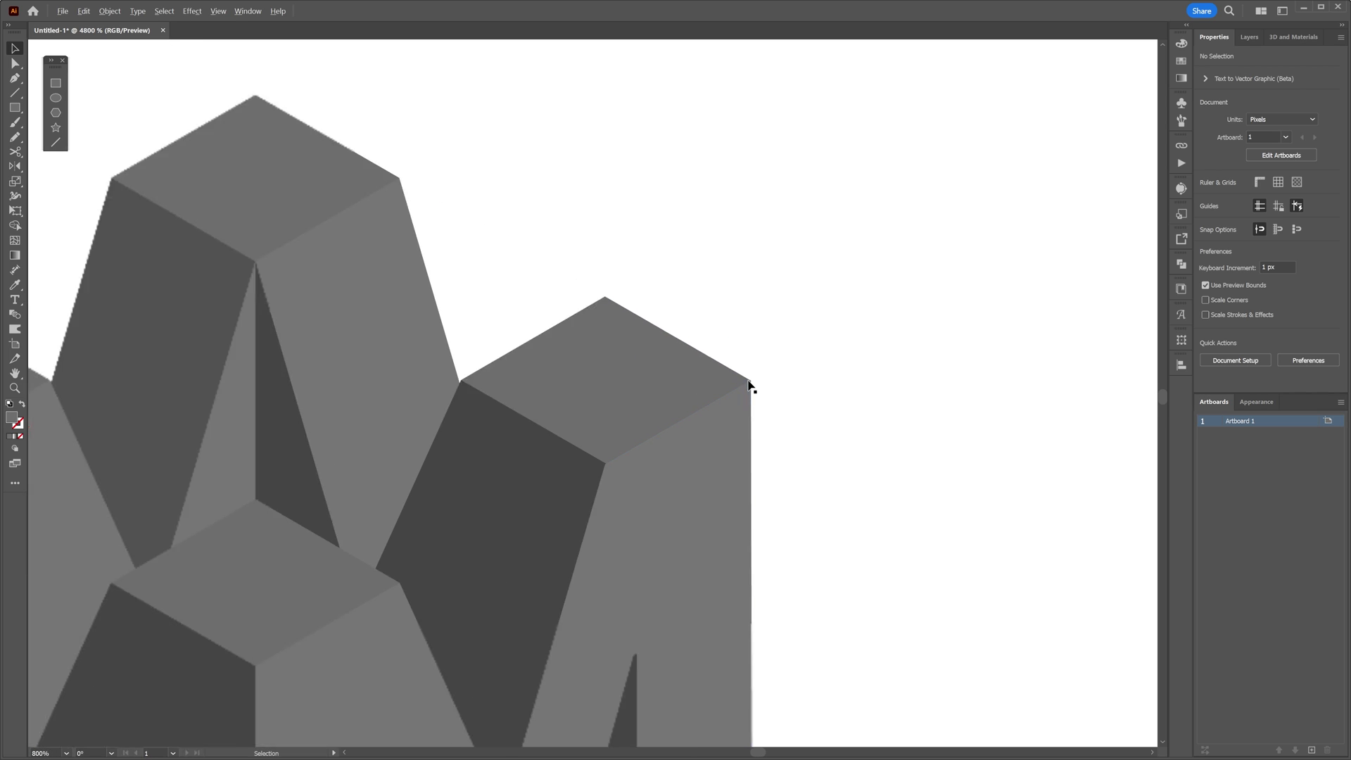
{"action": "scroll", "coordinate": [749, 384], "scroll_direction": "down", "scroll_amount": 3, "text": "alt"}
{"action": "scroll", "coordinate": [594, 377], "scroll_direction": "up", "scroll_amount": 3, "text": "alt"}
{"action": "scroll", "coordinate": [645, 453], "scroll_direction": "down", "scroll_amount": 3}
{"action": "scroll", "coordinate": [809, 513], "scroll_direction": "right", "scroll_amount": 3}
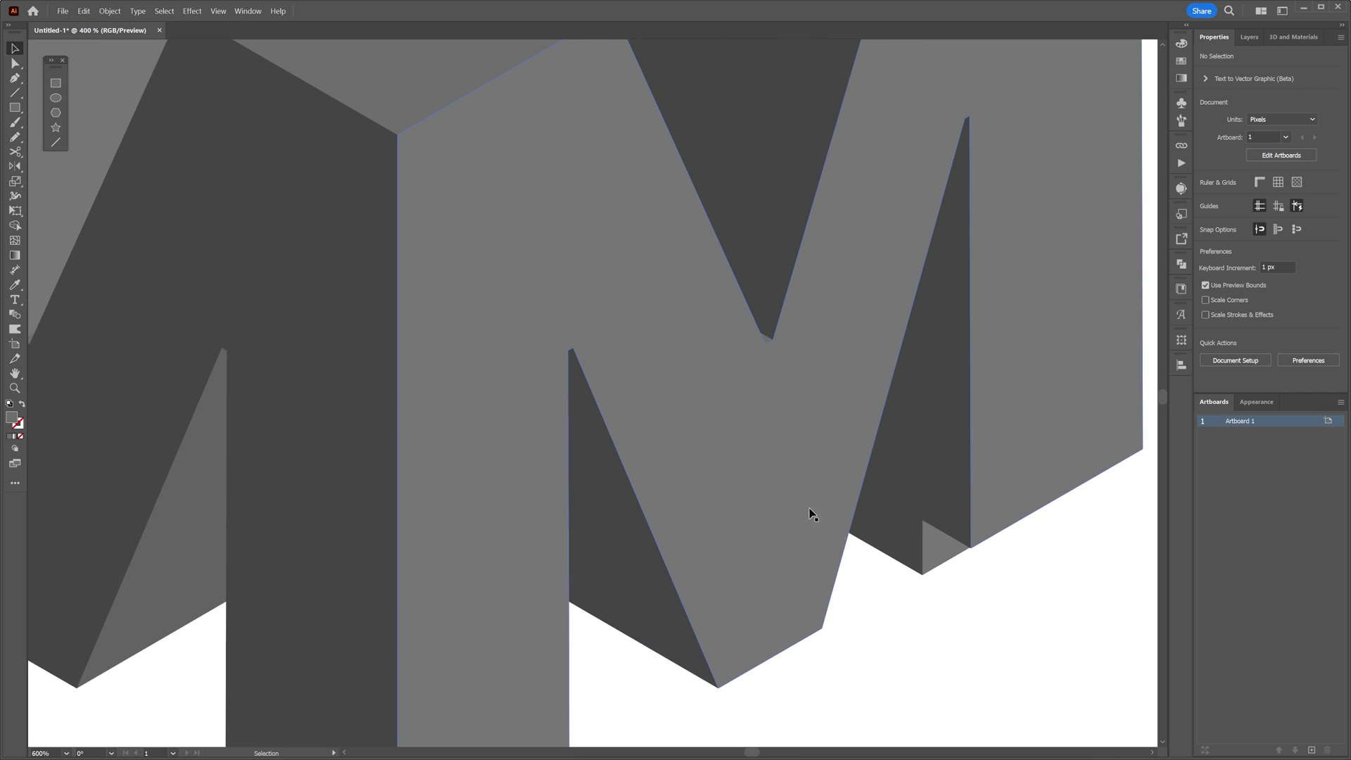
{"action": "scroll", "coordinate": [946, 548], "scroll_direction": "right", "scroll_amount": 2}
{"action": "left_click", "coordinate": [947, 548]}
{"action": "scroll", "coordinate": [951, 544], "scroll_direction": "down", "scroll_amount": 3, "text": "alt"}
In isolation mode, raise the bottom anchors of the back M's right and left faces
{"action": "double_click", "coordinate": [885, 544]}
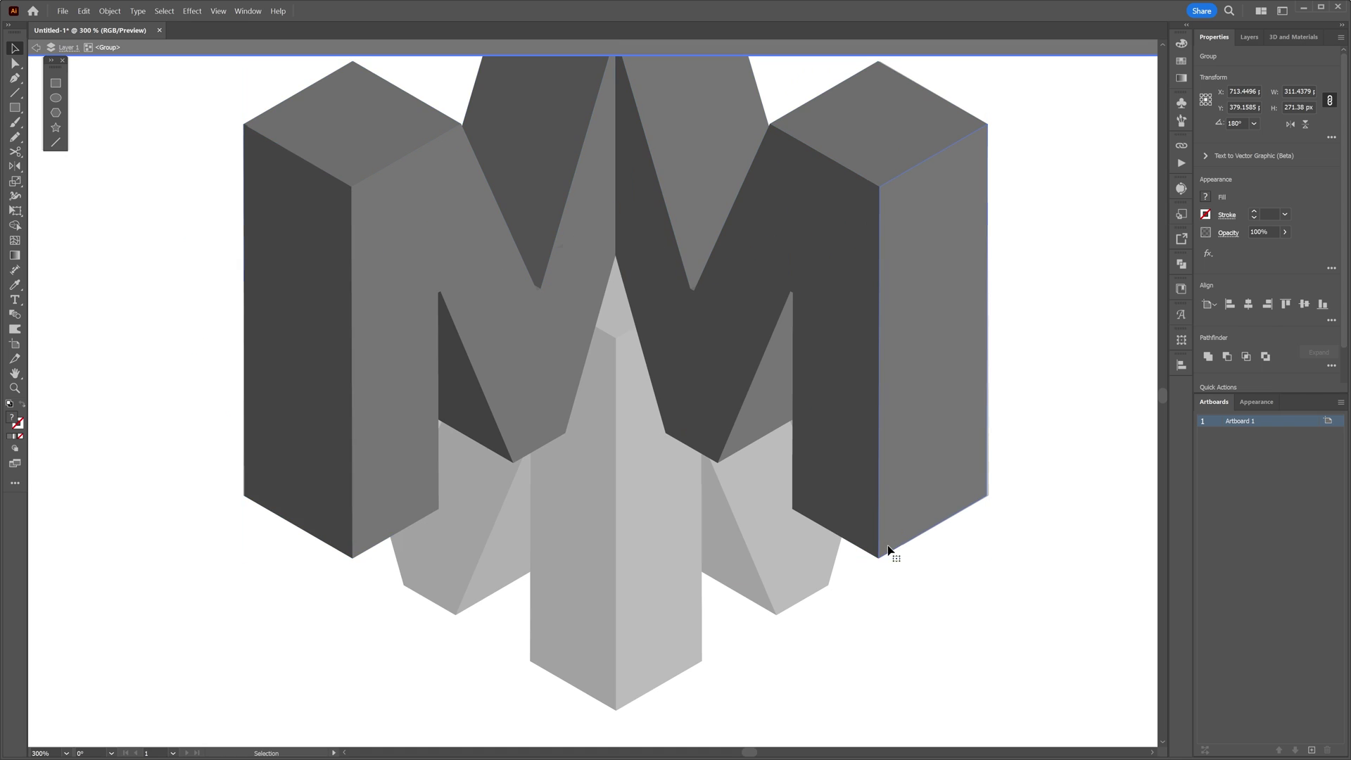
{"action": "key", "text": "a"}
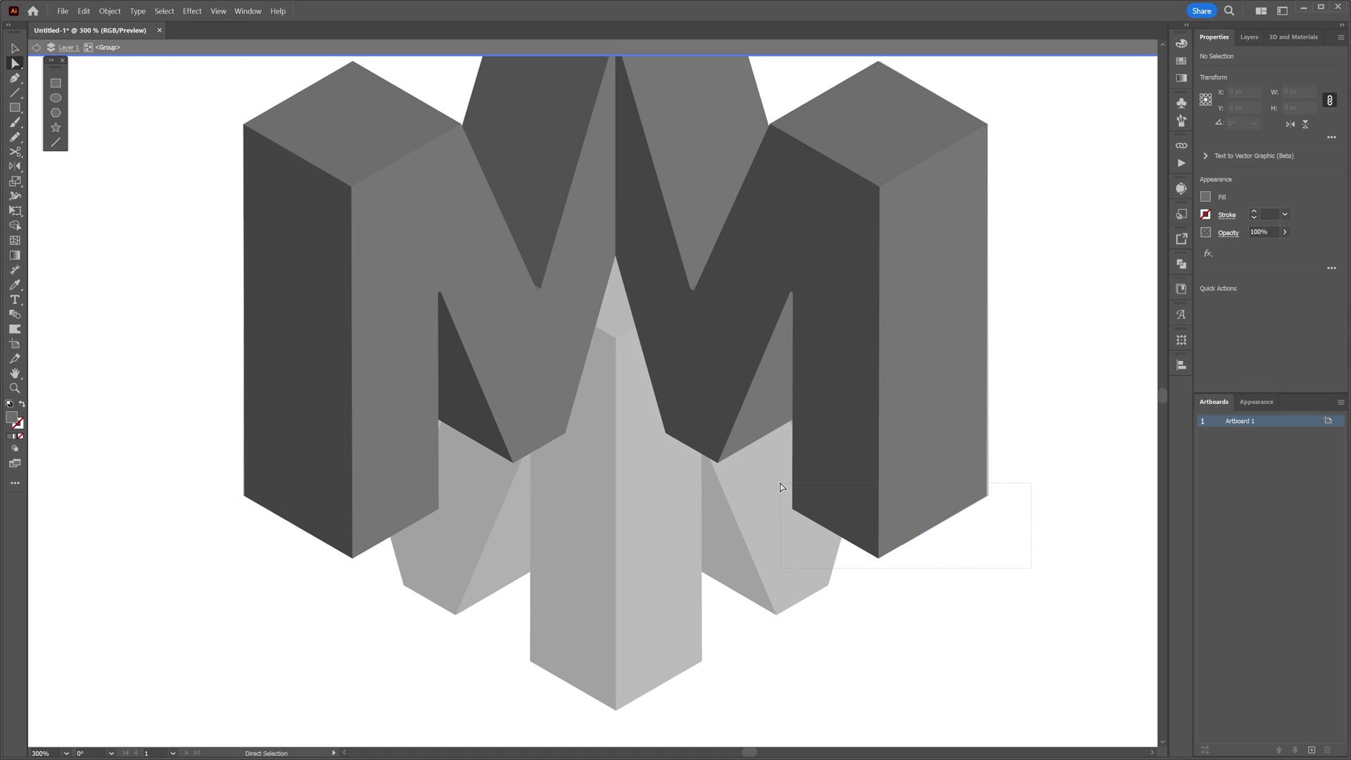
{"action": "left_click_drag", "start_coordinate": [782, 487], "coordinate": [783, 489]}
{"action": "key", "text": "Up"}
{"action": "key", "text": "Up"}
{"action": "key", "text": "Up"}
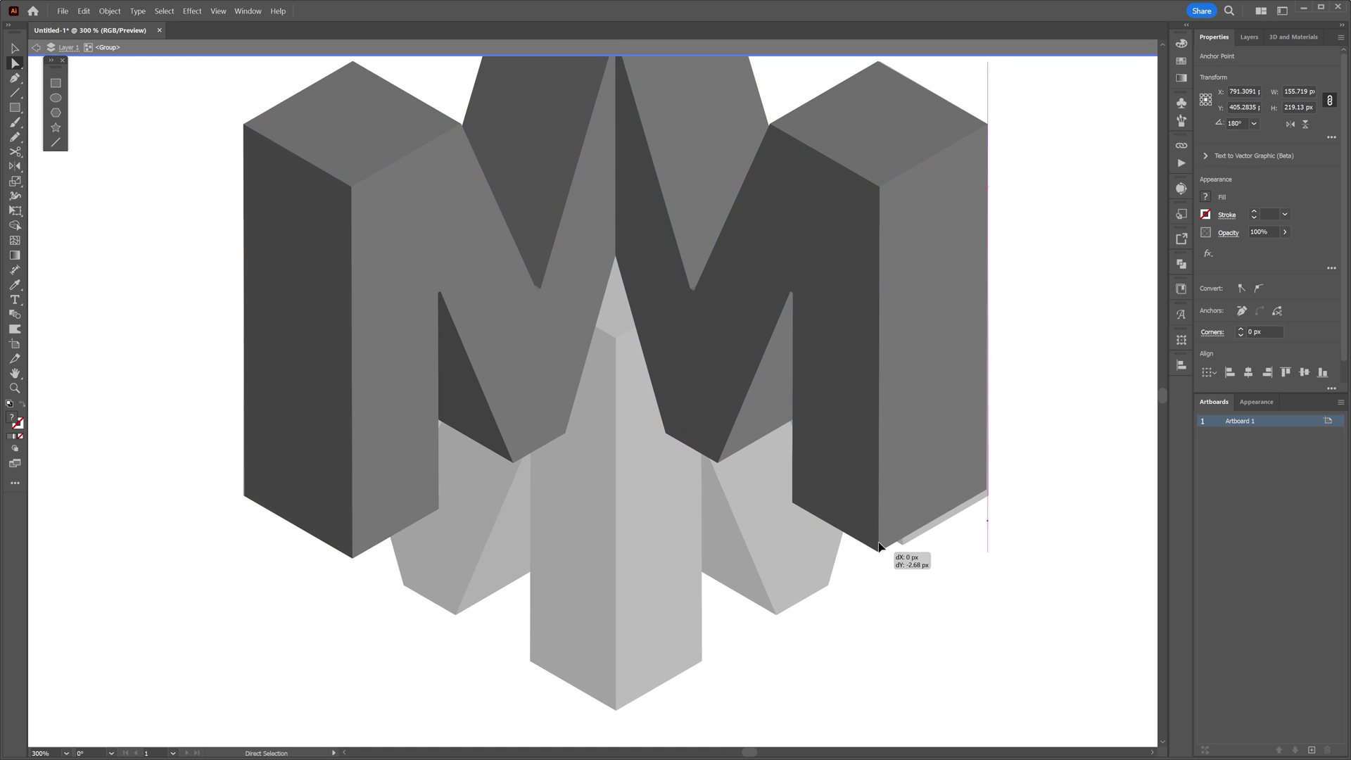
{"action": "key", "text": "Up"}
{"action": "key", "text": "Up"}
{"action": "key", "text": "Up"}
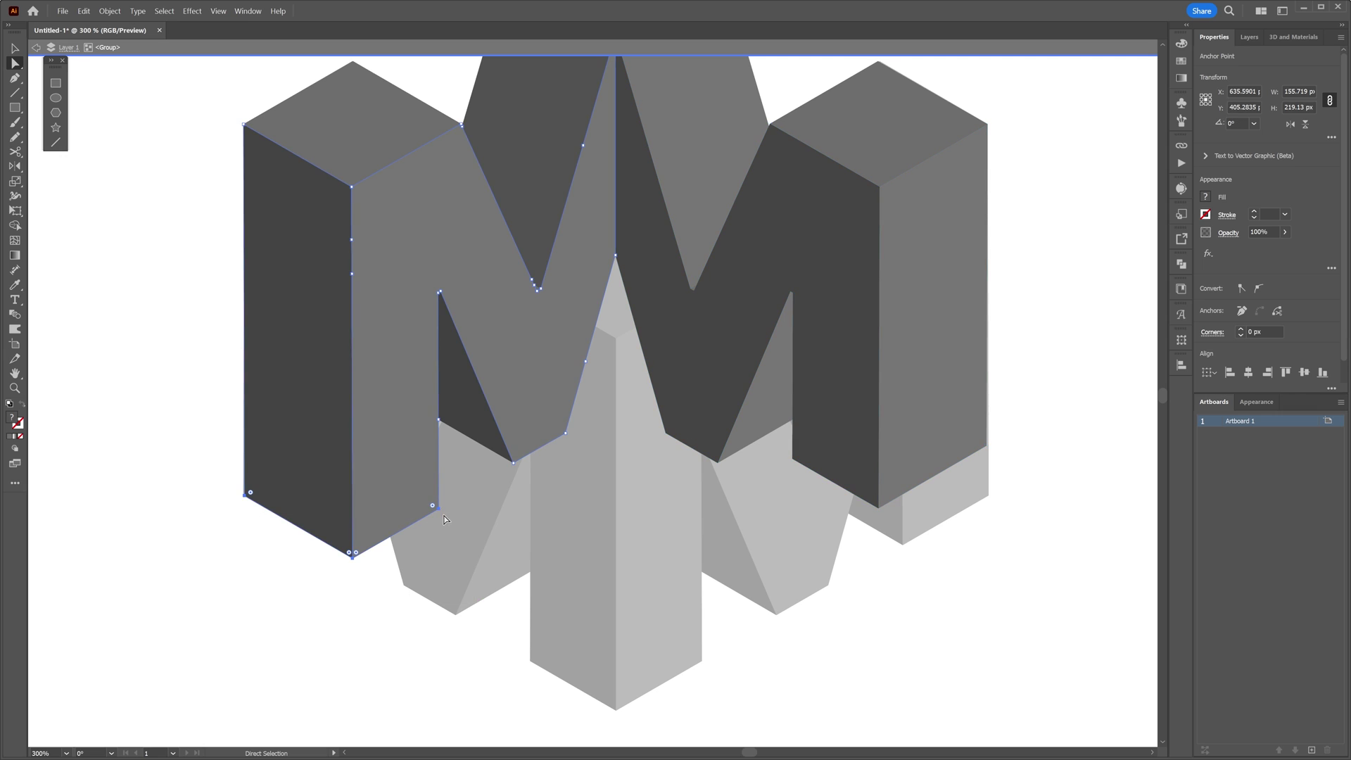
{"action": "left_click_drag", "start_coordinate": [445, 519], "coordinate": [442, 459]}
{"action": "key", "text": "v"}
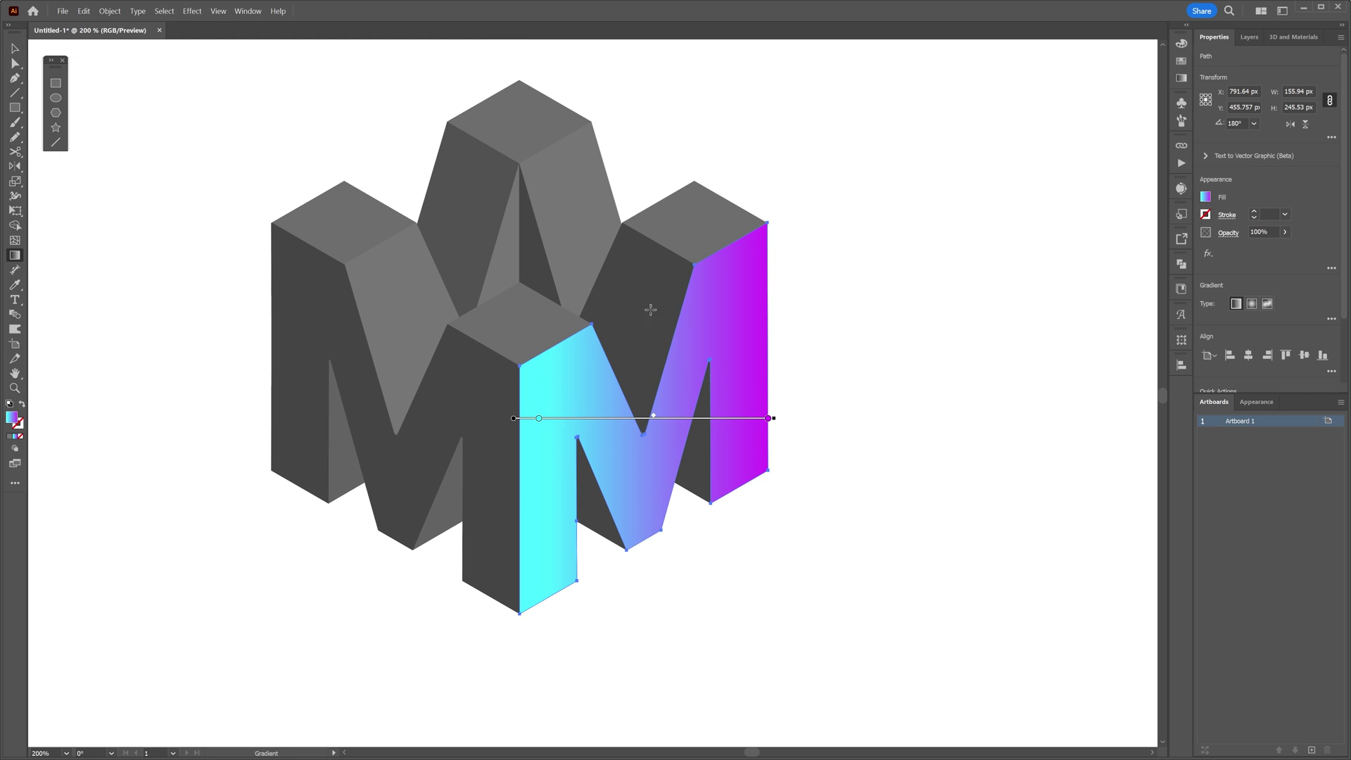
Drag the M face's gradient to run from magenta at top down to cyan
{"action": "mouse_move", "coordinate": [637, 280]}
{"action": "left_mouse_down"}
{"action": "mouse_move", "coordinate": [653, 472]}
{"action": "mouse_move", "coordinate": [649, 407]}
{"action": "left_mouse_up"}
{"action": "left_click_drag", "start_coordinate": [603, 330], "coordinate": [643, 552]}
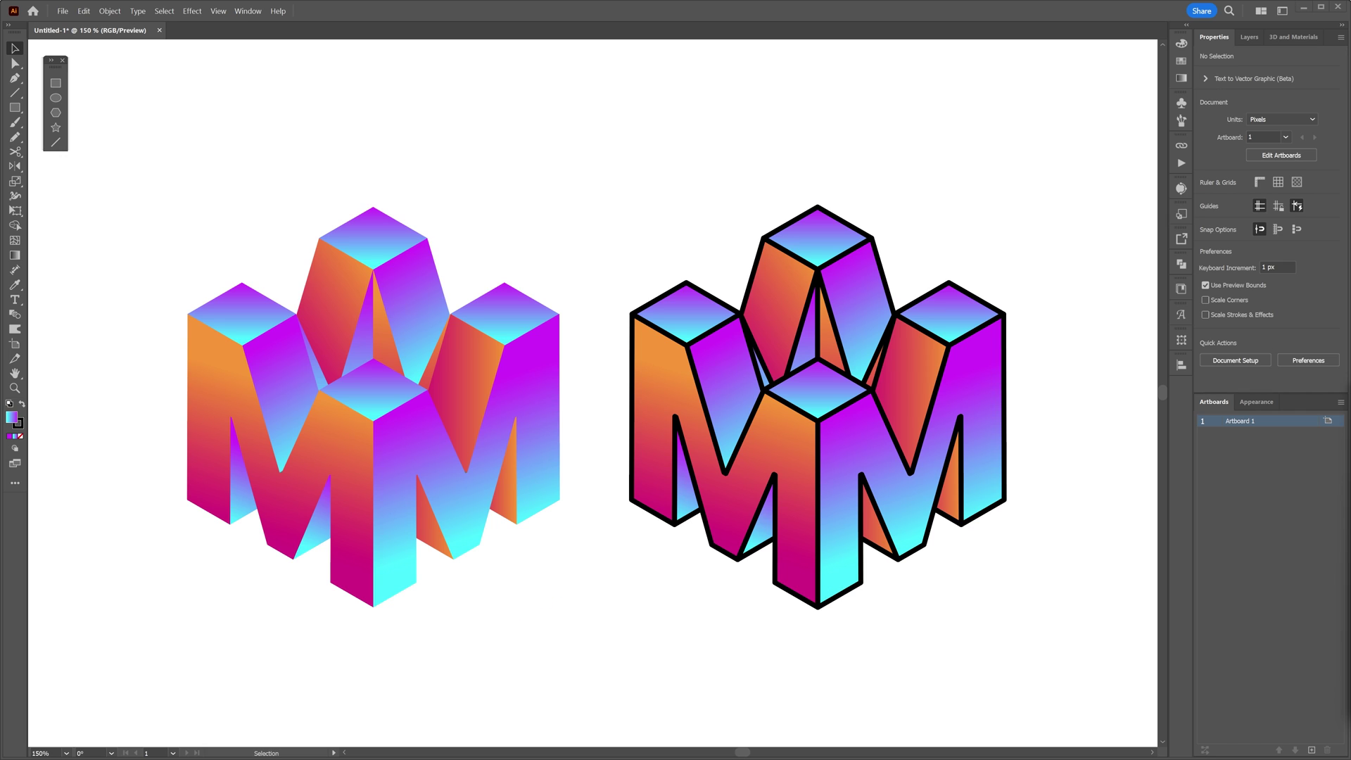